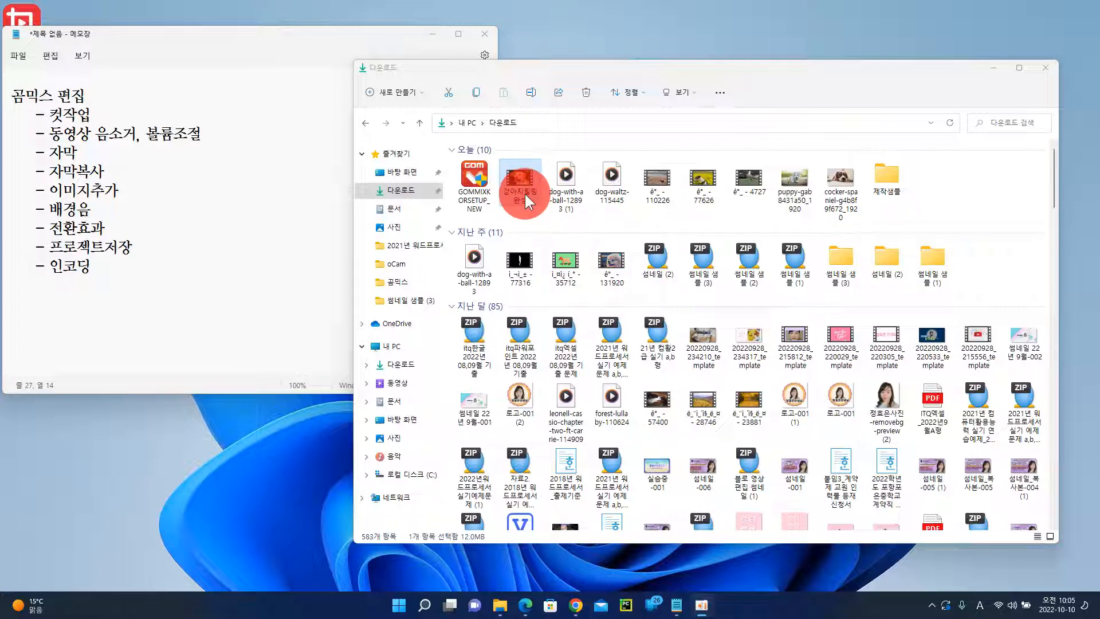
Play the finished sample video 강아지힐링완성 from Downloads, review its captions and image overlay, and minimize the player
{"action": "double_click", "coordinate": [524, 193]}
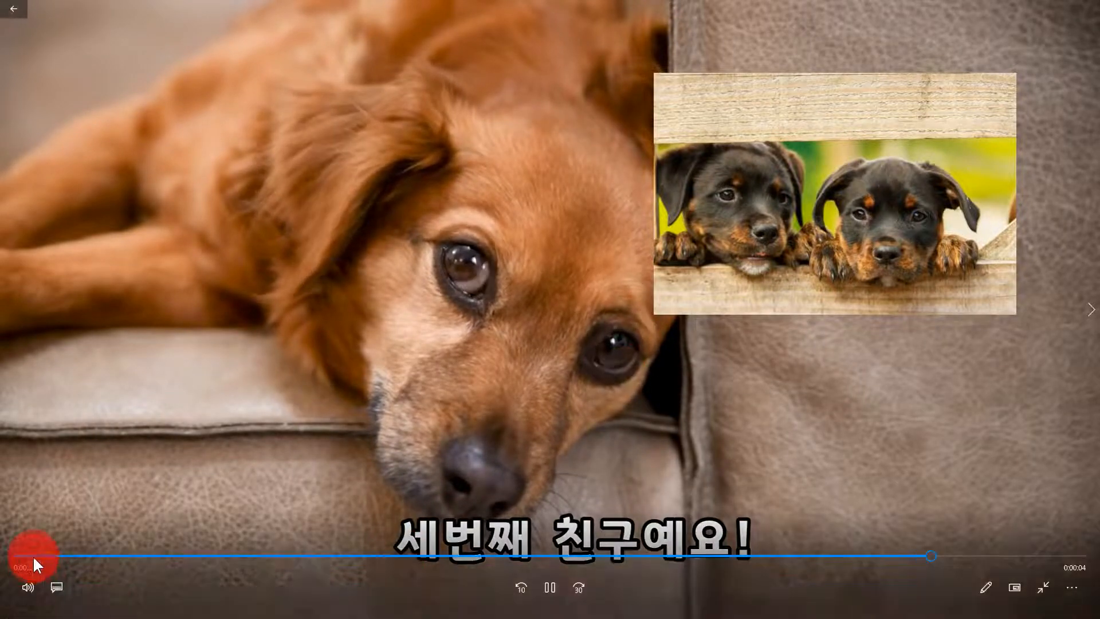
{"action": "left_click", "coordinate": [29, 555]}
{"action": "left_click", "coordinate": [549, 587]}
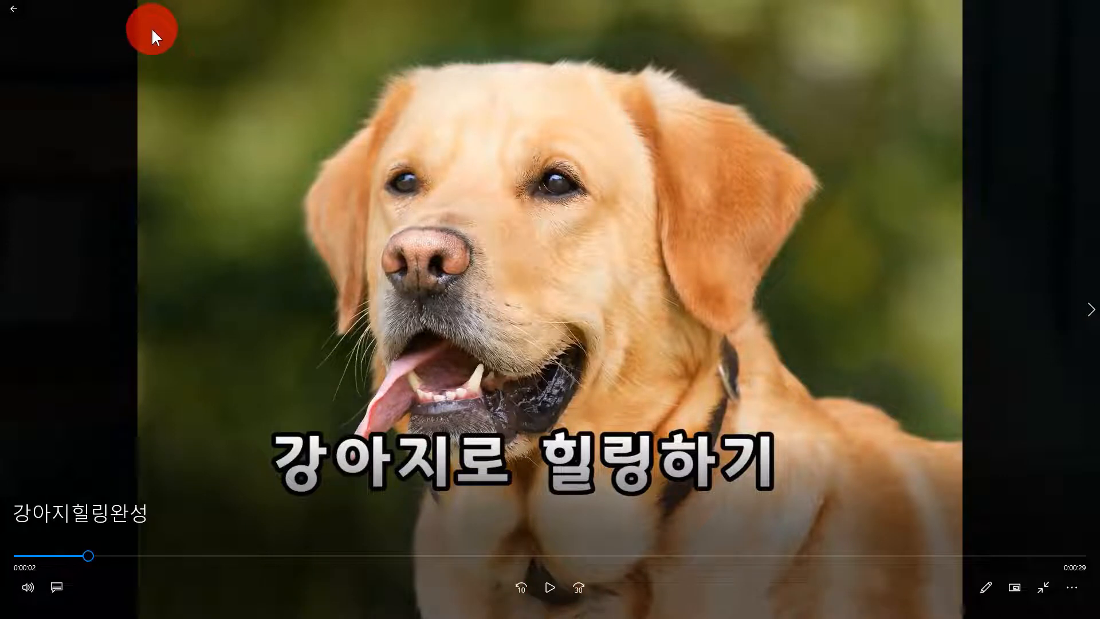
{"action": "mouse_move", "coordinate": [145, 1]}
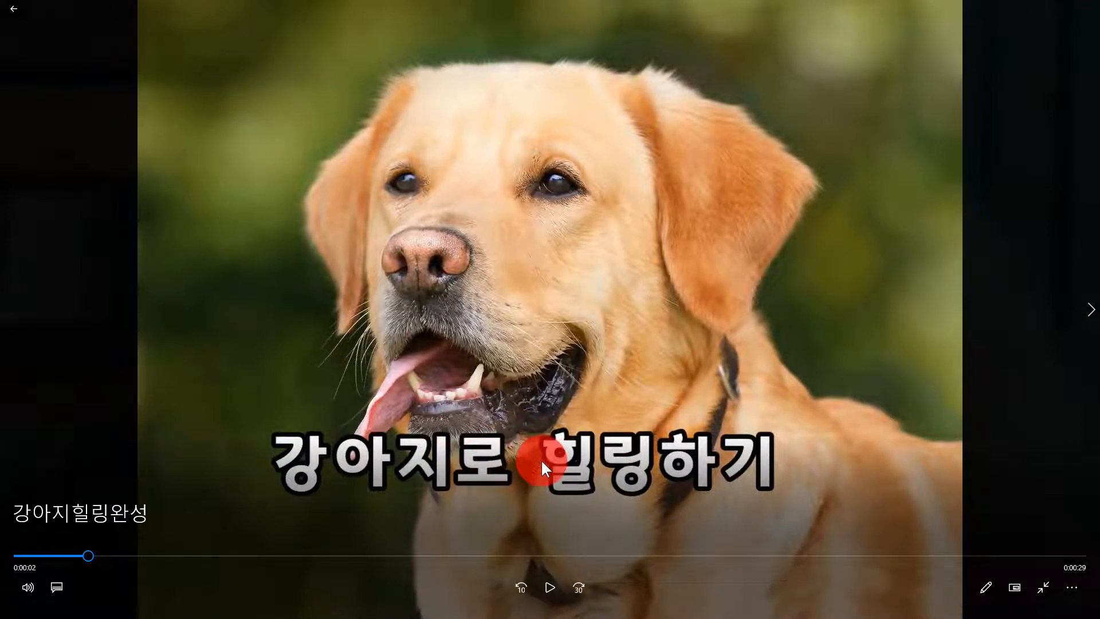
{"action": "left_click", "coordinate": [137, 556]}
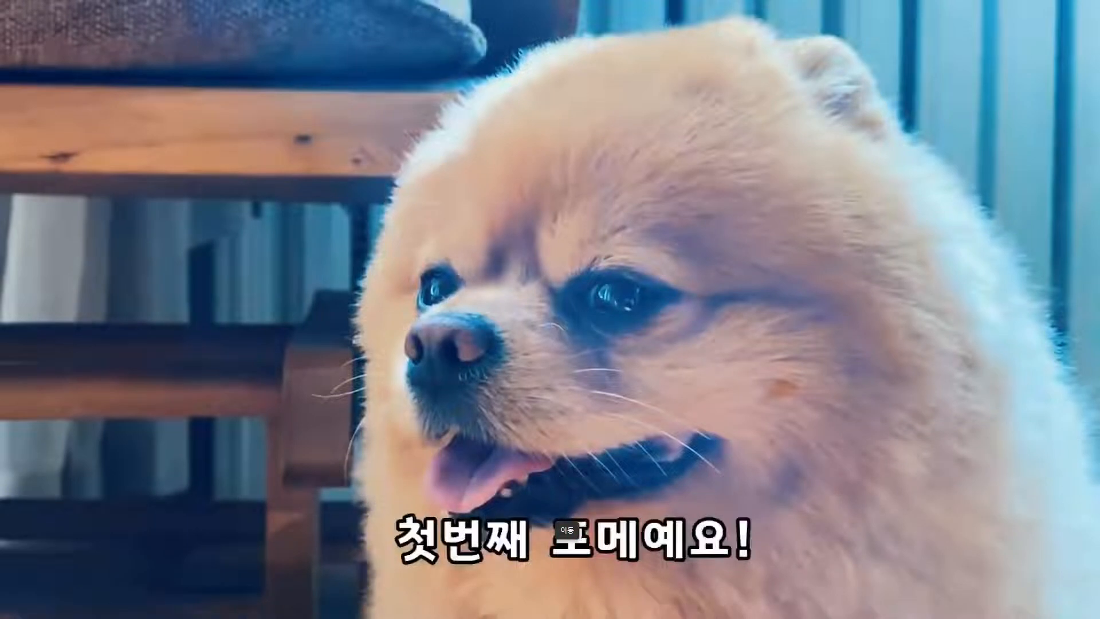
{"action": "key", "text": "Escape"}
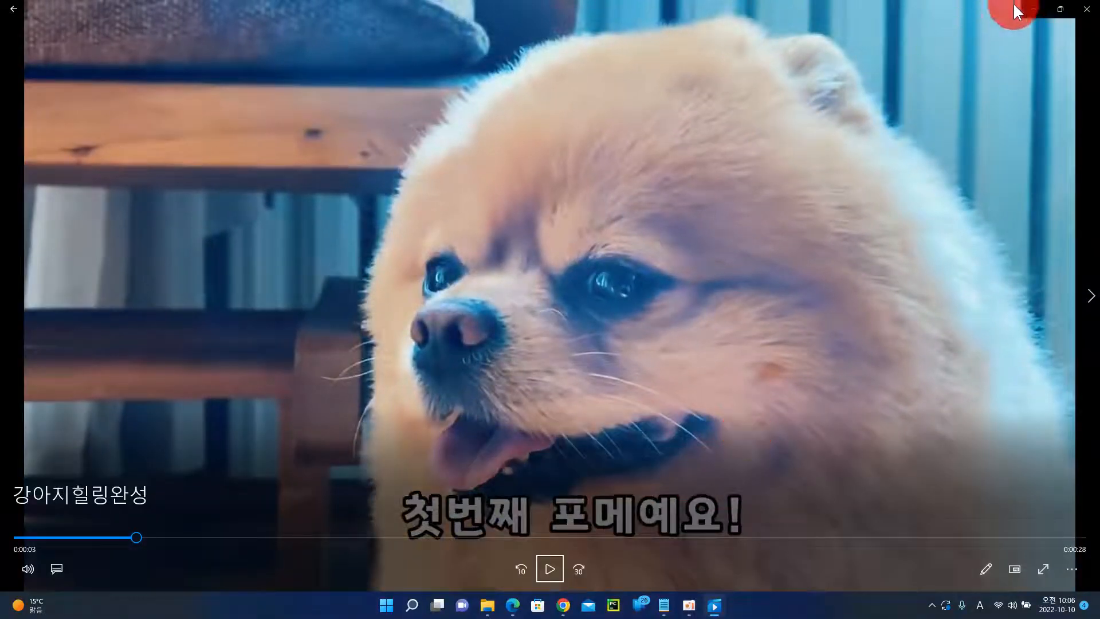
{"action": "left_click", "coordinate": [1033, 10]}
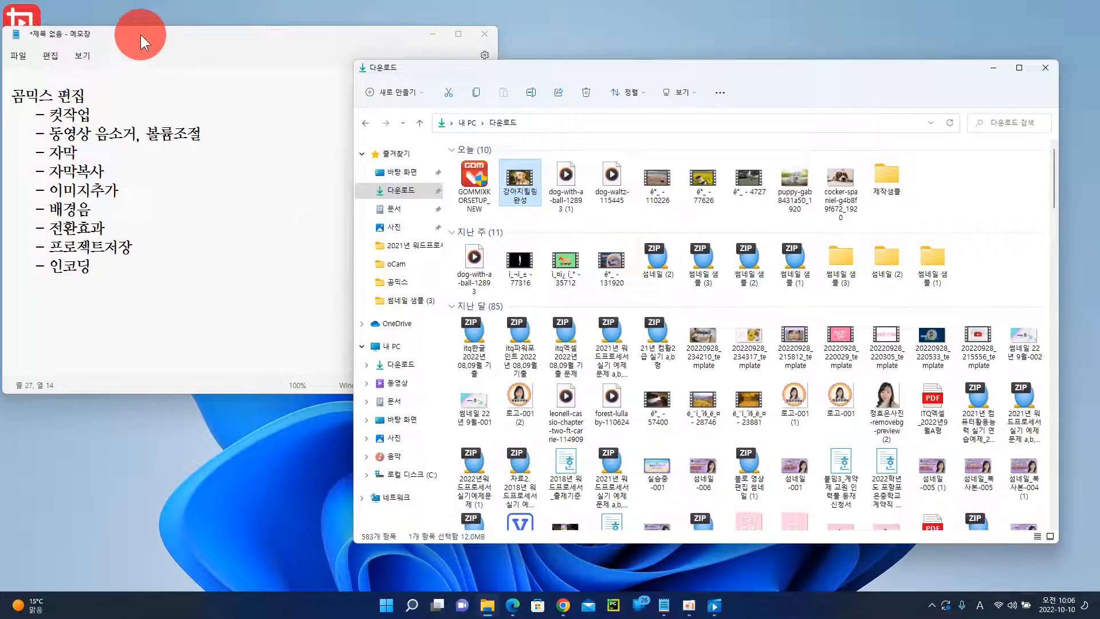
Launch GOM Mix from the desktop, minimize the Downloads window and move the Notepad topic list aside
{"action": "left_click_drag", "start_coordinate": [139, 34], "coordinate": [205, 152]}
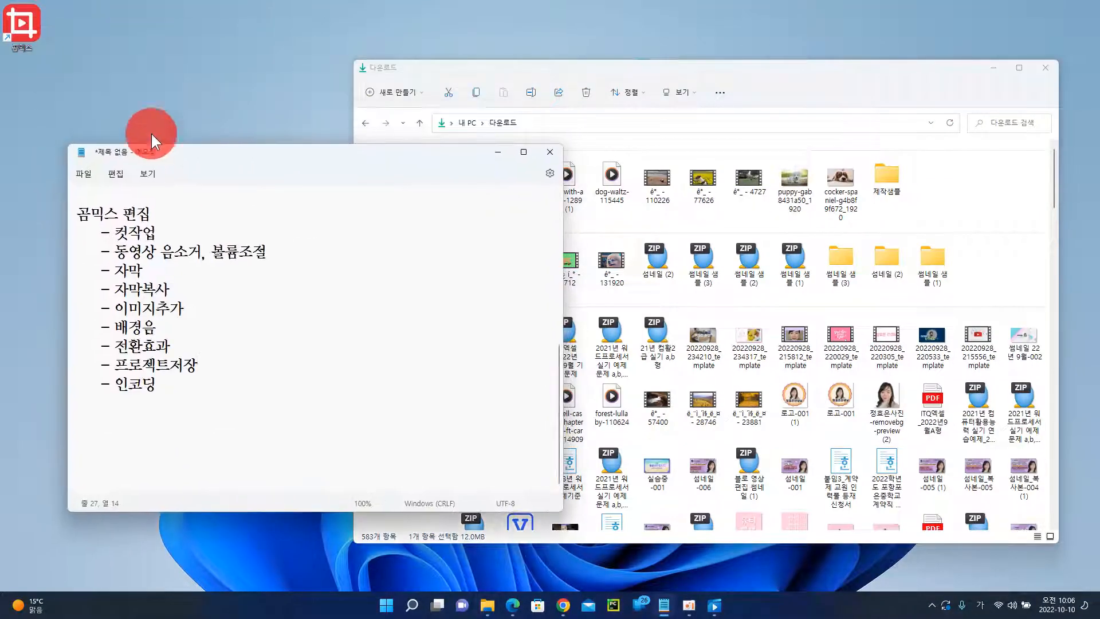
{"action": "double_click", "coordinate": [14, 23]}
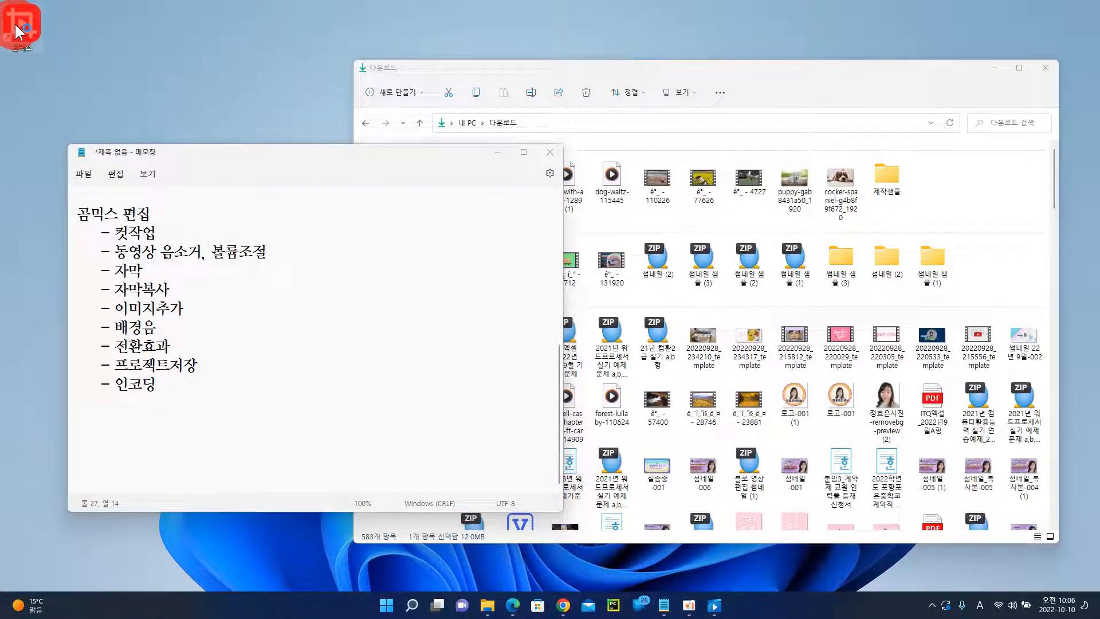
{"action": "left_click", "coordinate": [994, 68]}
{"action": "left_click_drag", "start_coordinate": [342, 156], "coordinate": [262, 68]}
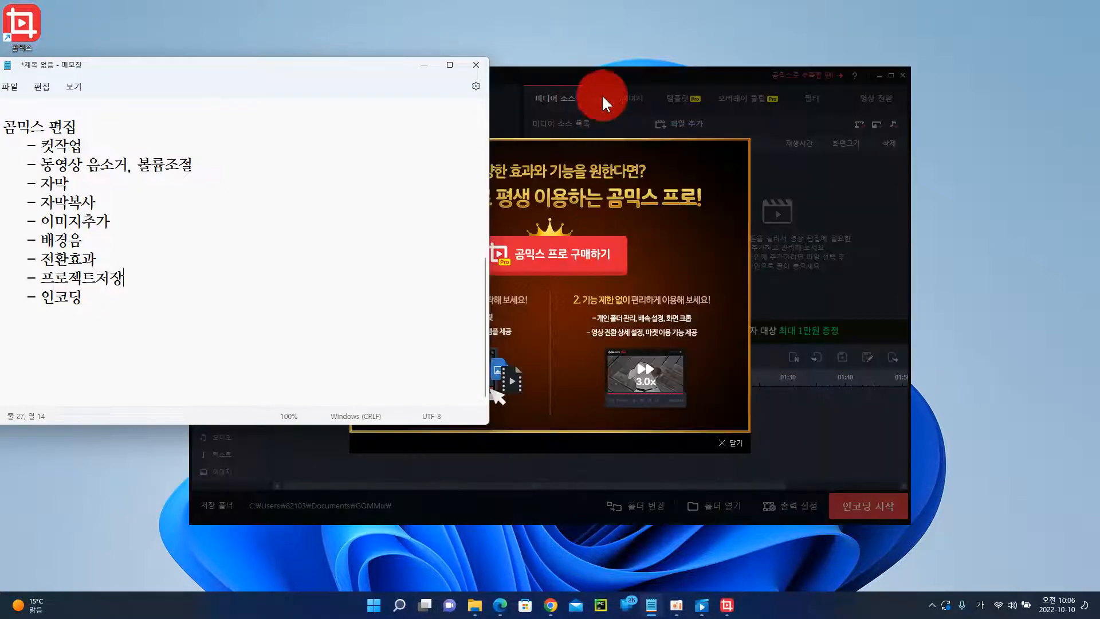
Close the two GOM Mix promotional pop-ups and place the editor window beside the Notepad list
{"action": "left_click", "coordinate": [596, 76]}
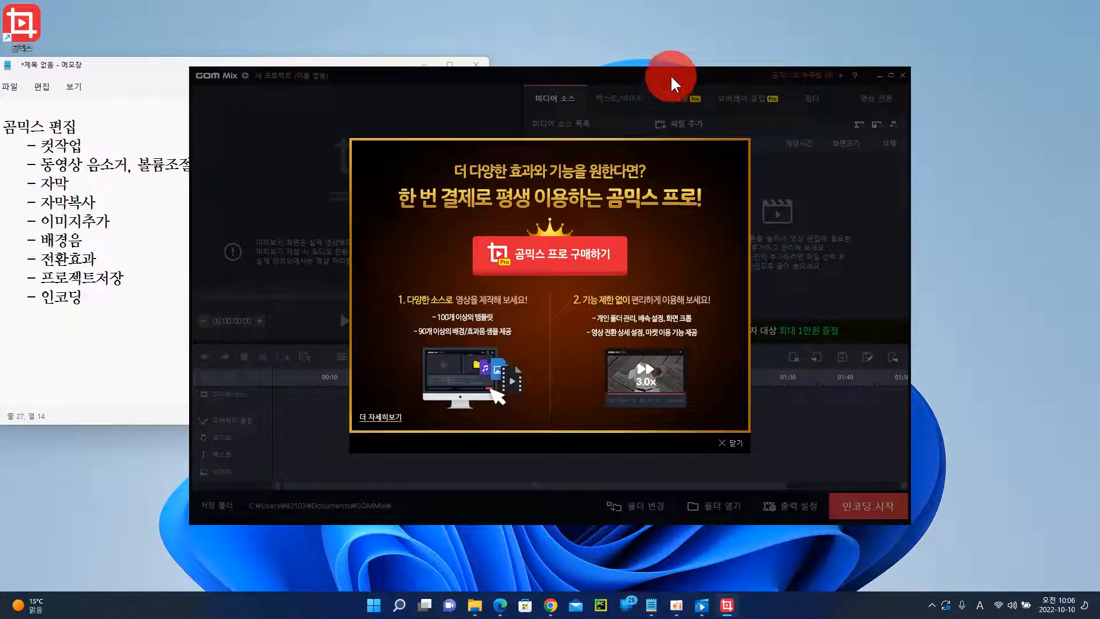
{"action": "left_click", "coordinate": [736, 444]}
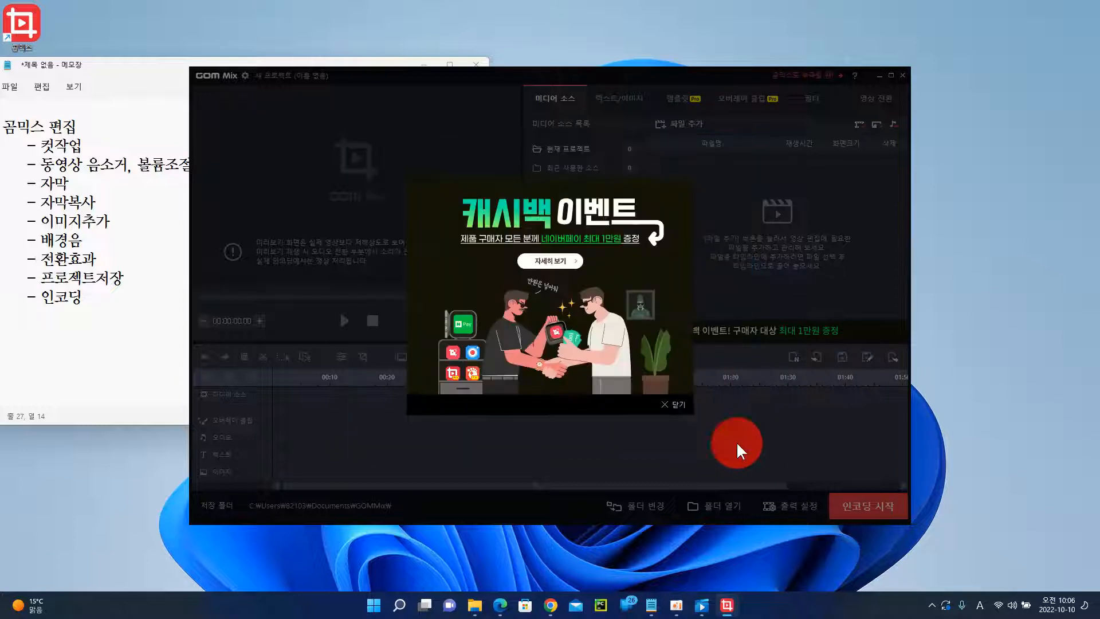
{"action": "left_click", "coordinate": [675, 405]}
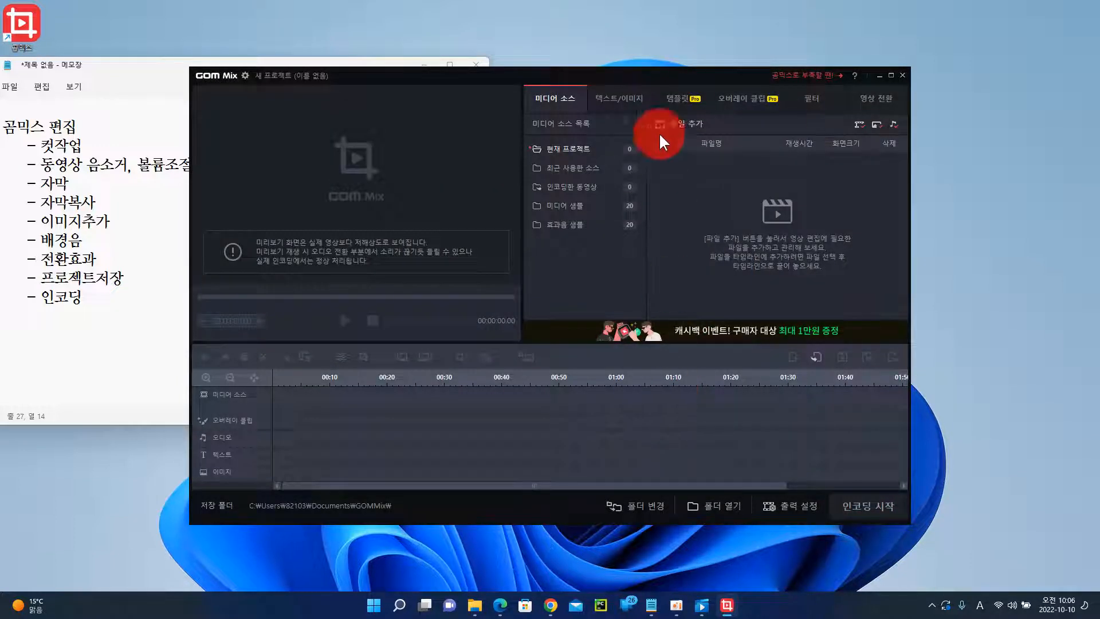
{"action": "left_click_drag", "start_coordinate": [640, 74], "coordinate": [704, 60]}
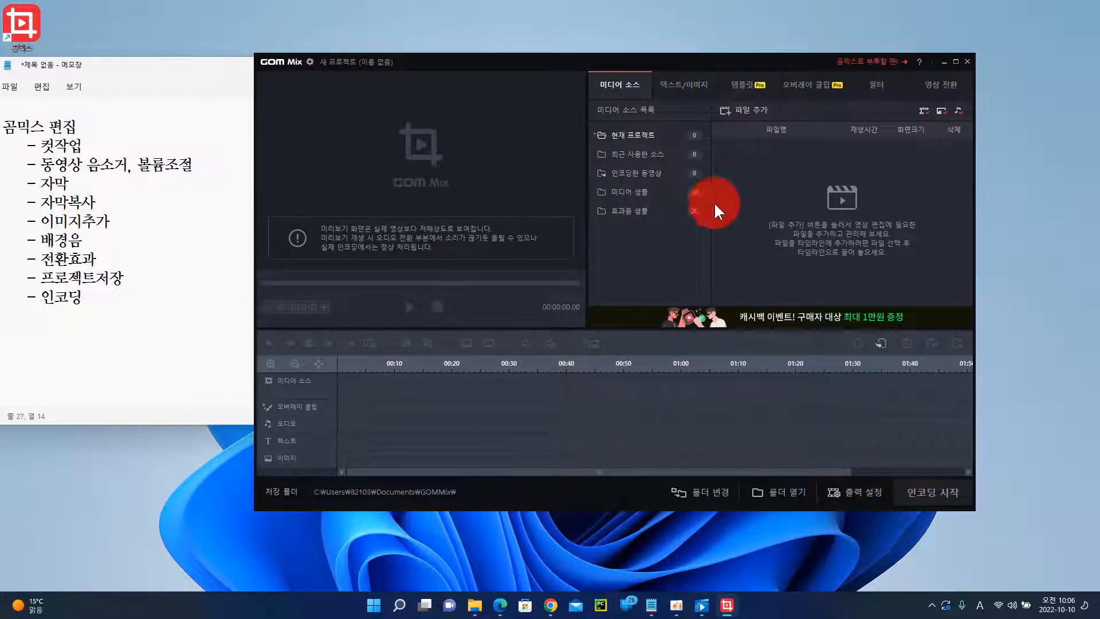
{"action": "left_click_drag", "start_coordinate": [678, 59], "coordinate": [703, 73]}
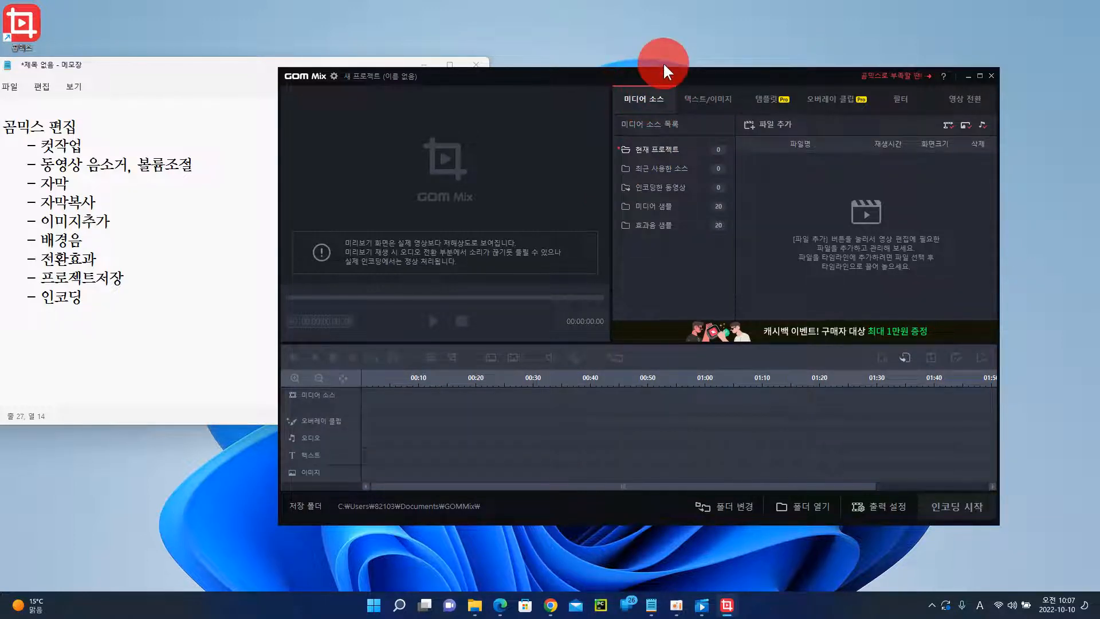
Import from Downloads the two dog MP3s, the puppy and cocker-spaniel images, and the 110226, 77626 and 4727 videos
{"action": "left_click", "coordinate": [767, 123]}
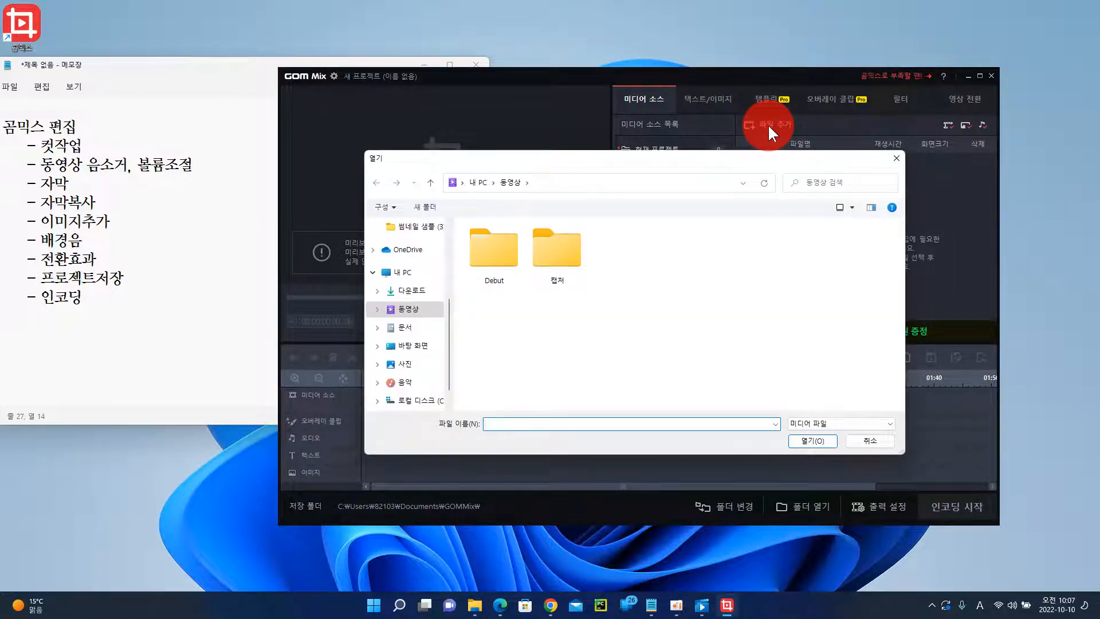
{"action": "left_click", "coordinate": [413, 297]}
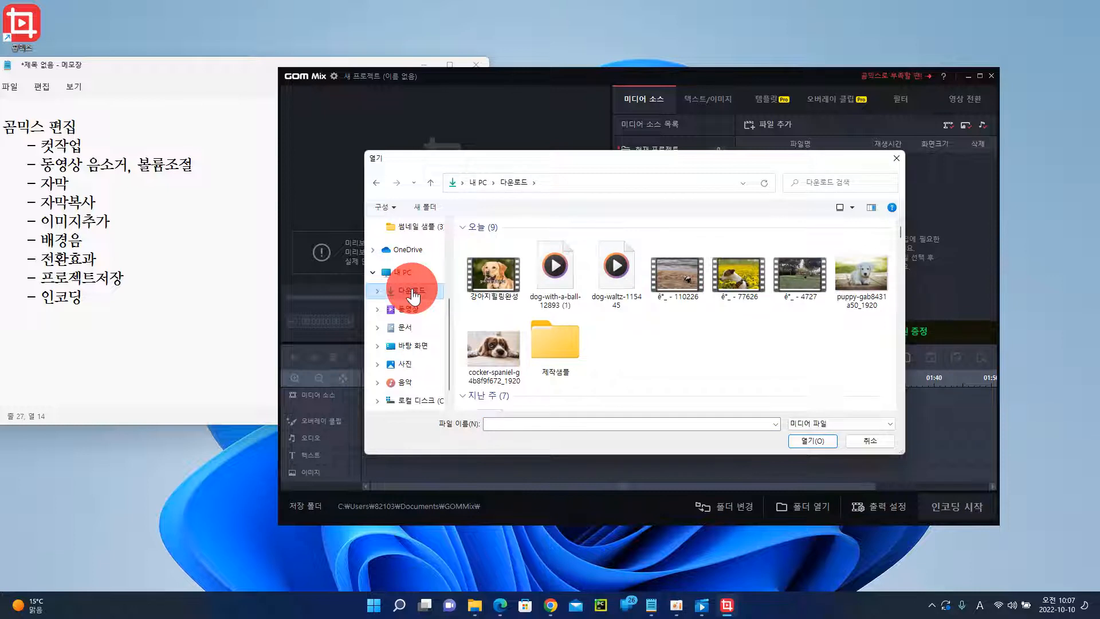
{"action": "left_click", "coordinate": [551, 264]}
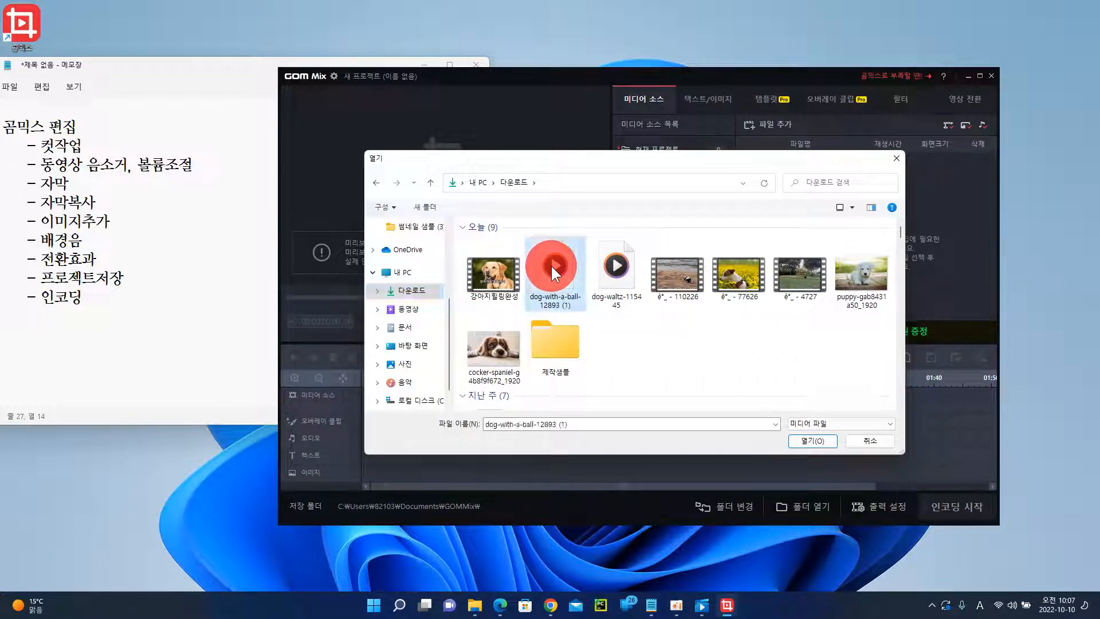
{"action": "left_click", "coordinate": [493, 350], "text": "shift"}
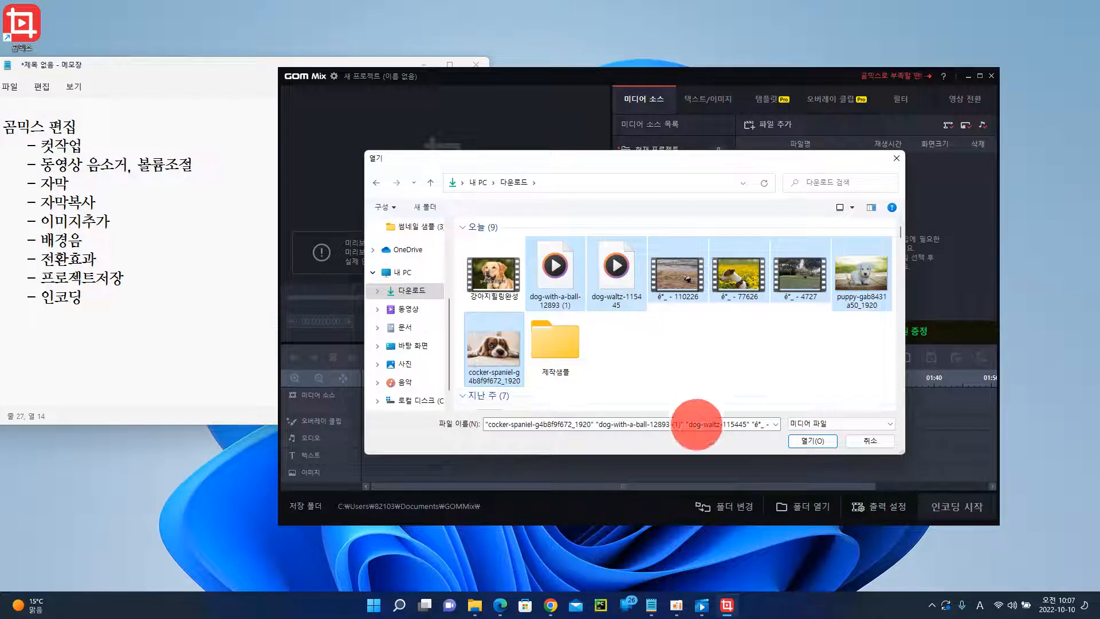
{"action": "left_click", "coordinate": [811, 440]}
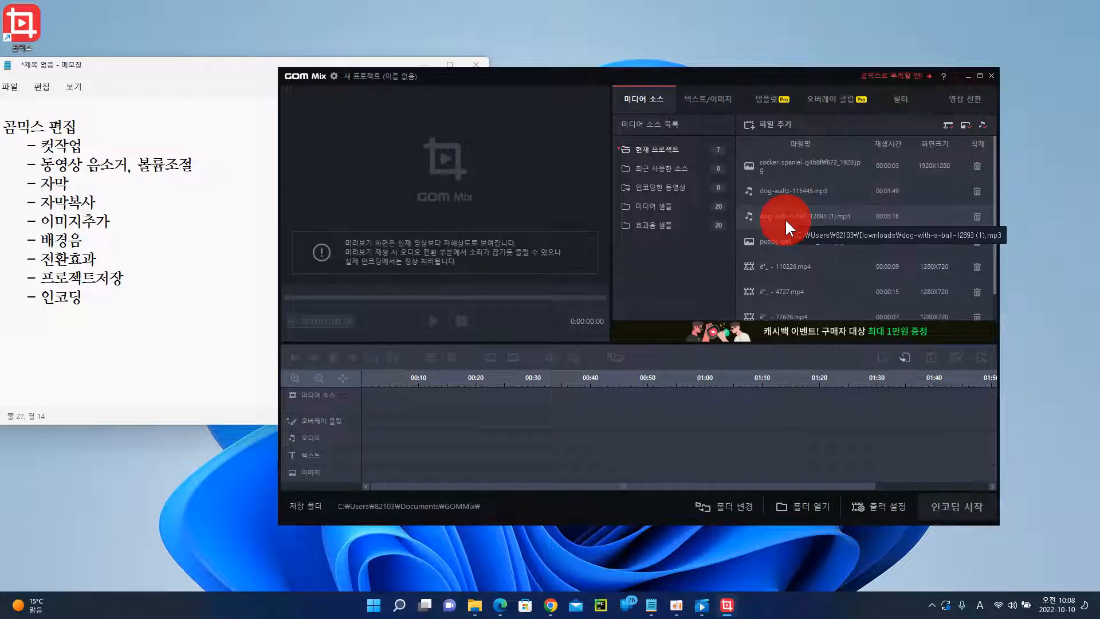
Place the cocker-spaniel image at the start of the media source track
{"action": "left_click_drag", "start_coordinate": [765, 168], "coordinate": [364, 412]}
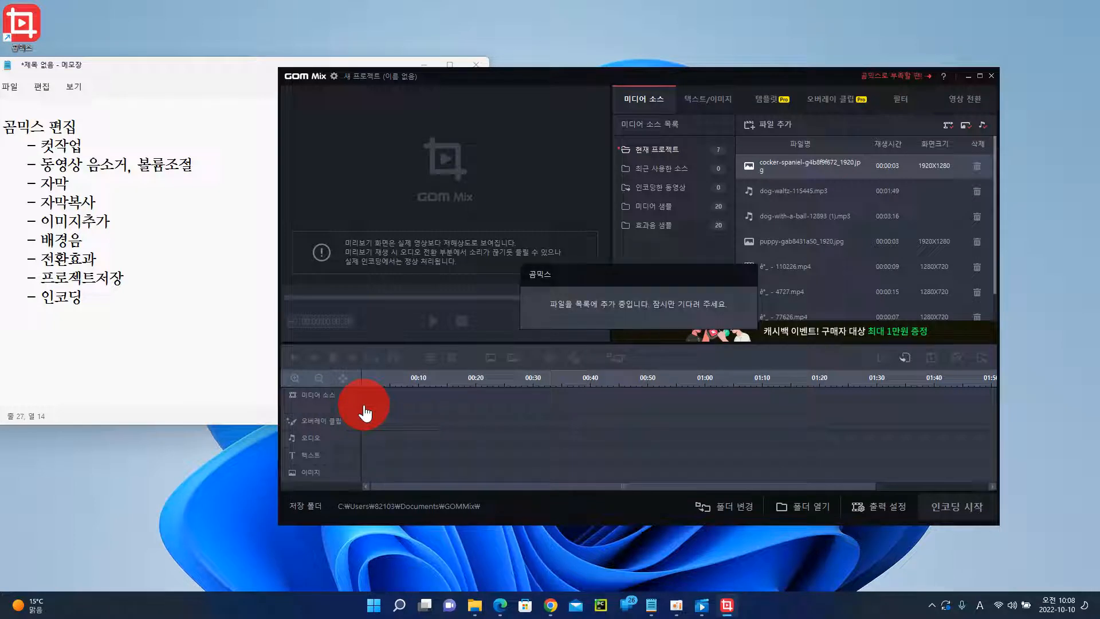
{"action": "left_click", "coordinate": [762, 169]}
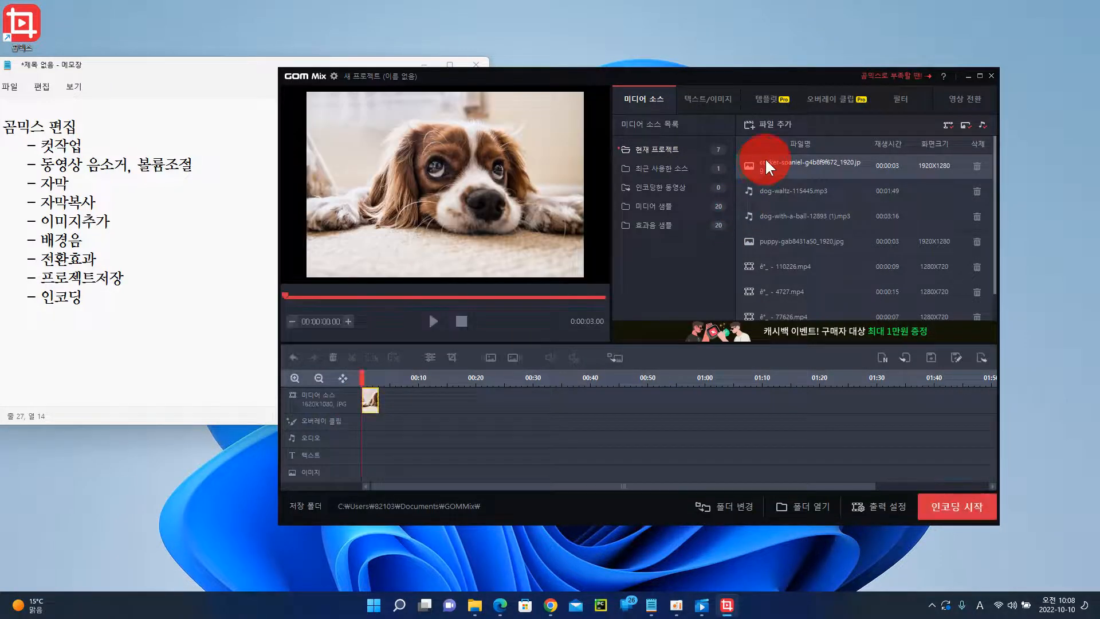
{"action": "left_click", "coordinate": [723, 205]}
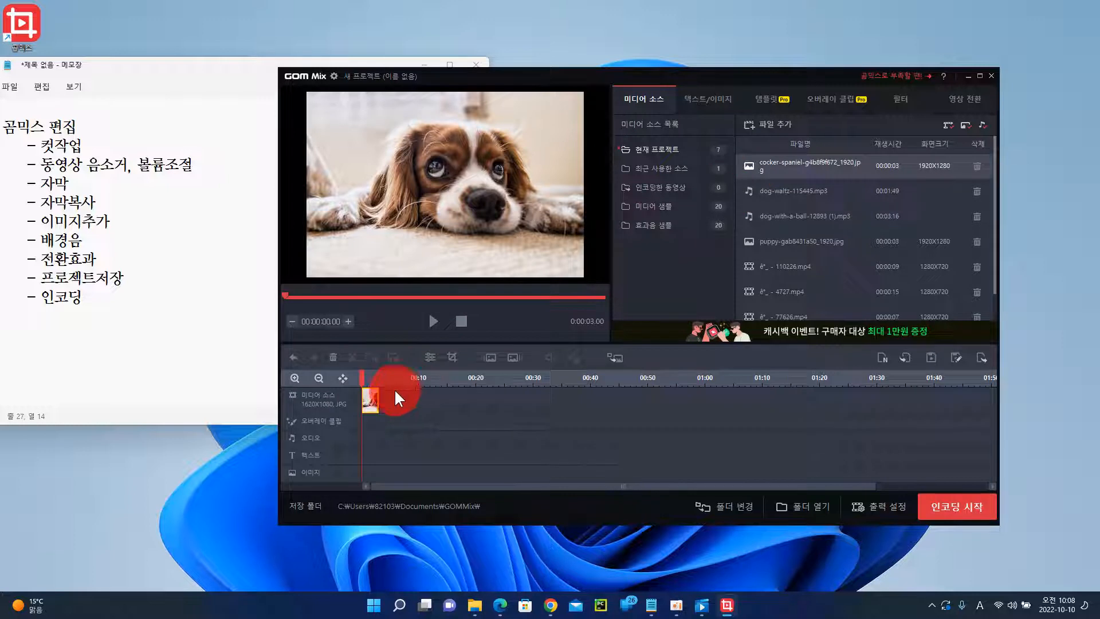
Stretch the cocker-spaniel clip to 14.20 seconds, and shorten its duration to 2.50 seconds
{"action": "left_click", "coordinate": [369, 399]}
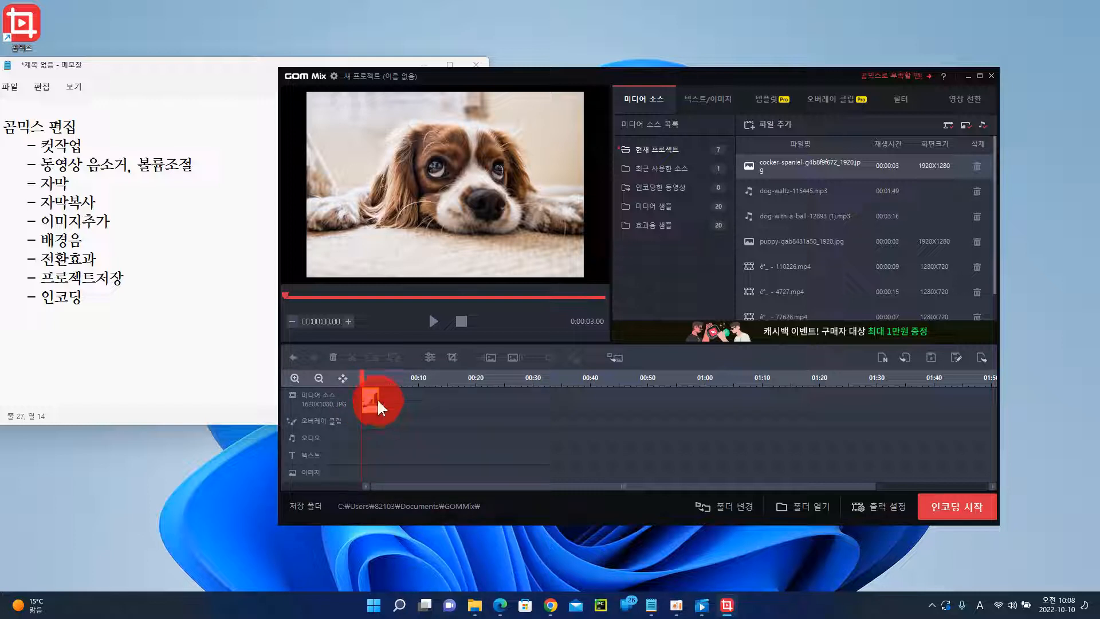
{"action": "left_click_drag", "start_coordinate": [379, 396], "coordinate": [444, 398]}
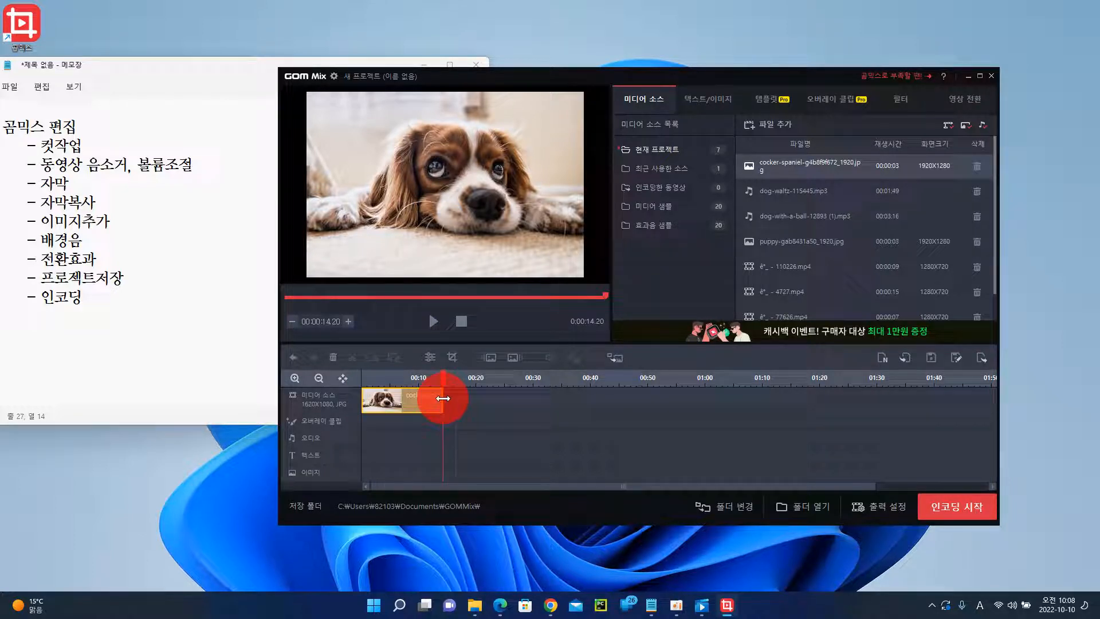
{"action": "left_click_drag", "start_coordinate": [443, 398], "coordinate": [376, 402]}
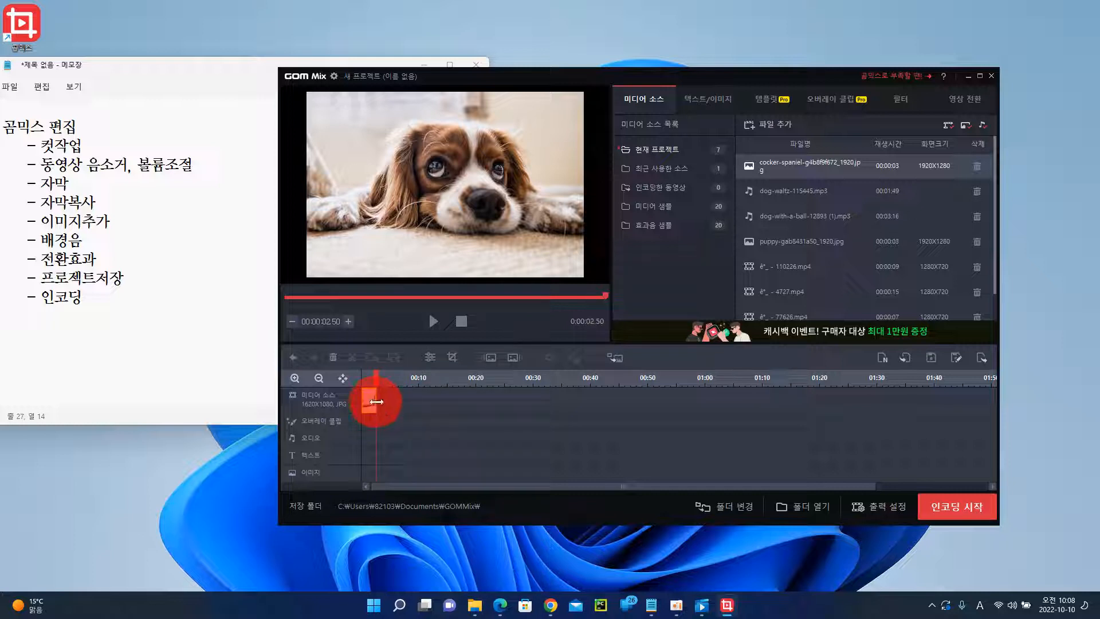
{"action": "left_click", "coordinate": [475, 202]}
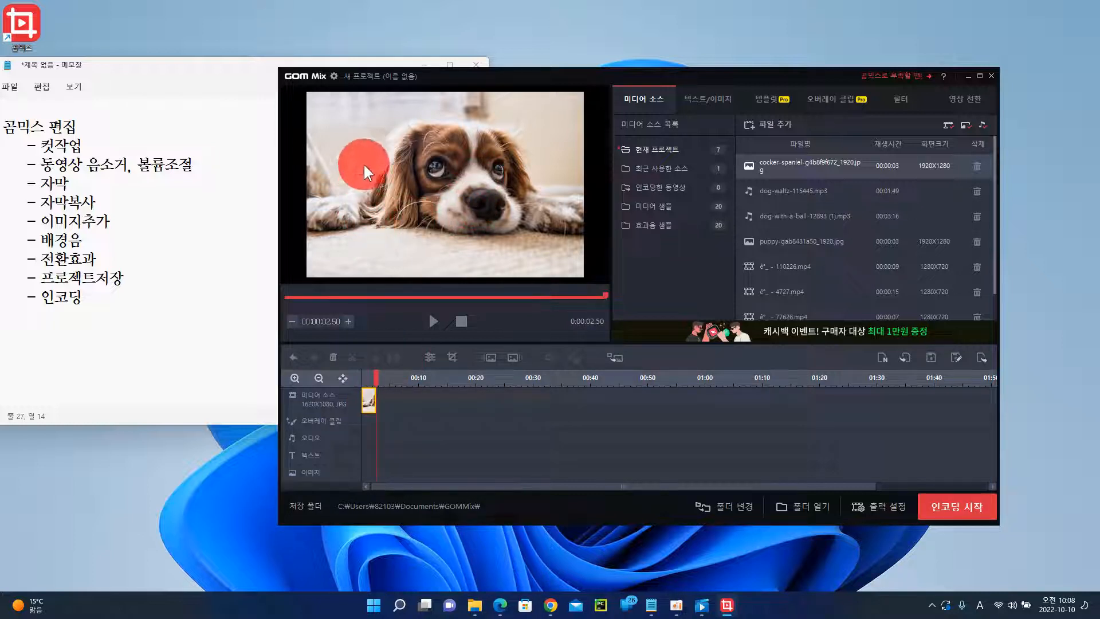
{"action": "left_click", "coordinate": [448, 315]}
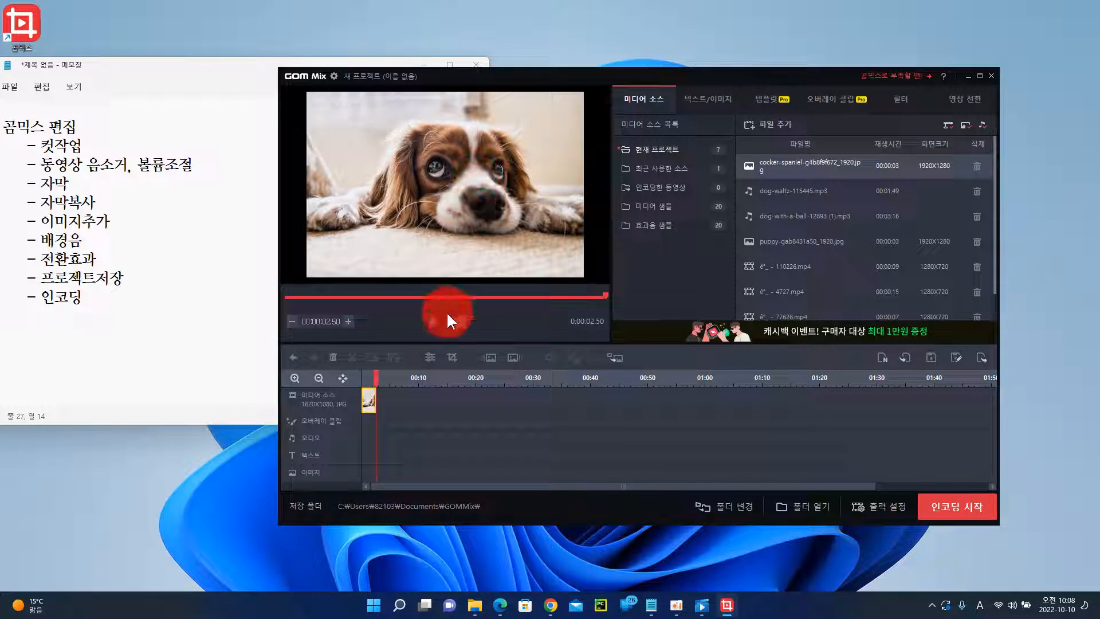
Return the playhead to the start of the timeline and select the cocker-spaniel clip
{"action": "left_click", "coordinate": [376, 371]}
{"action": "left_click_drag", "start_coordinate": [378, 408], "coordinate": [357, 375]}
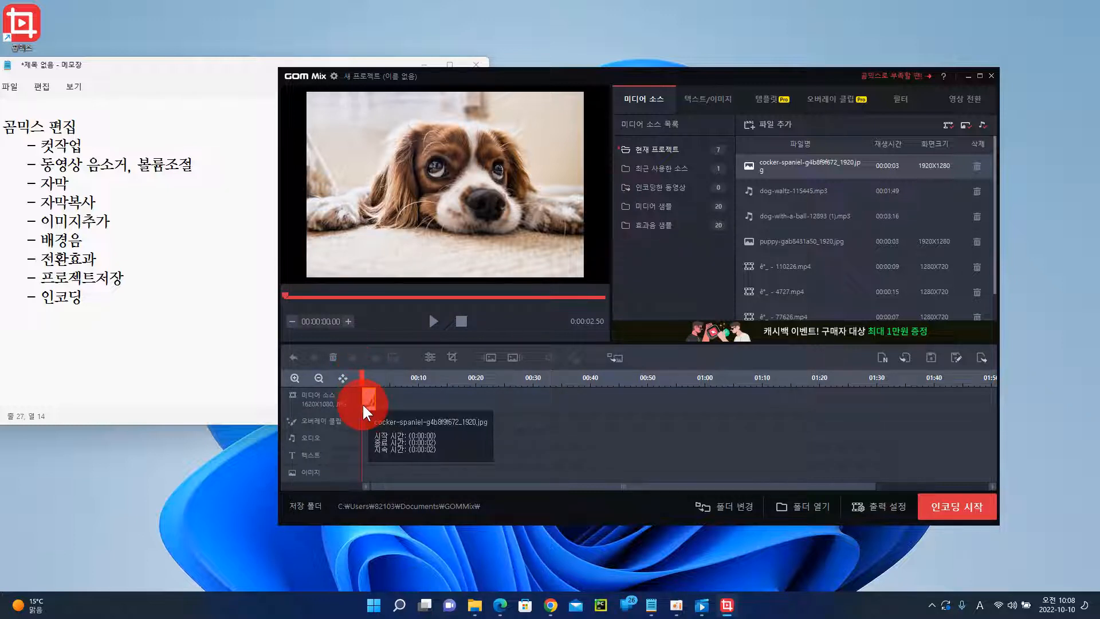
{"action": "left_click", "coordinate": [362, 404]}
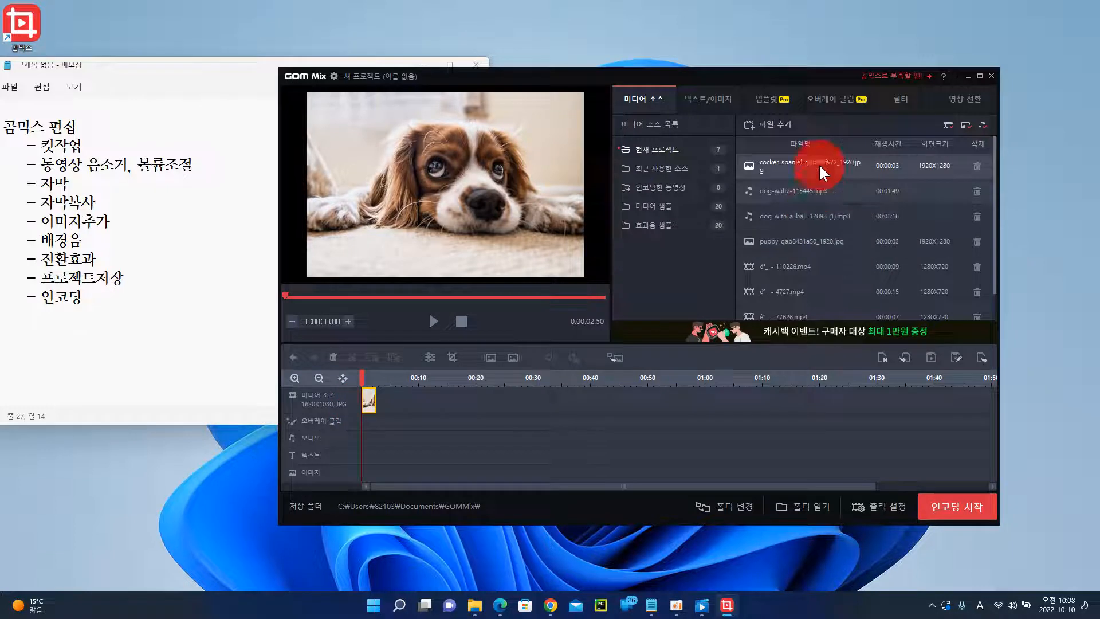
Add a text caption reading "강아지 힐링 영상" over the cocker-spaniel intro image
{"action": "left_click", "coordinate": [707, 97]}
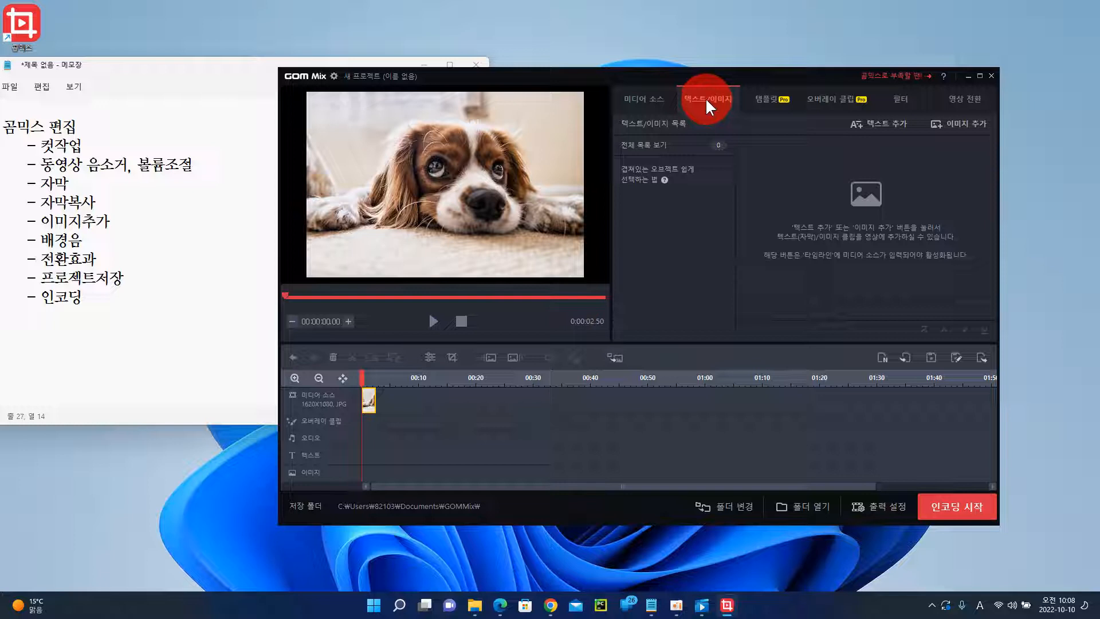
{"action": "left_click", "coordinate": [869, 133]}
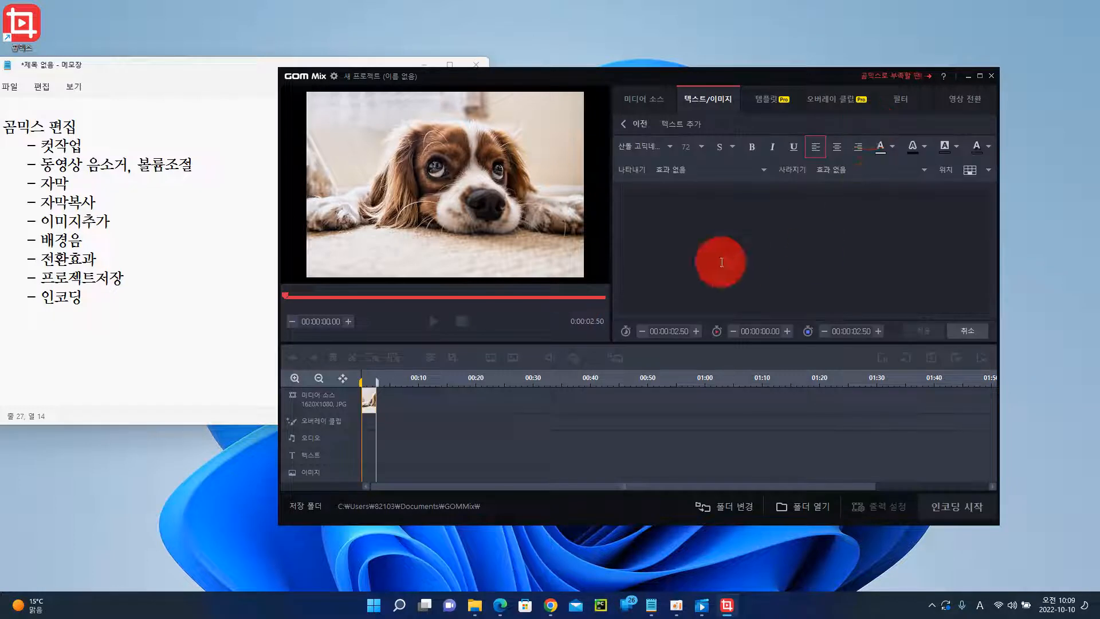
{"action": "left_click", "coordinate": [650, 208]}
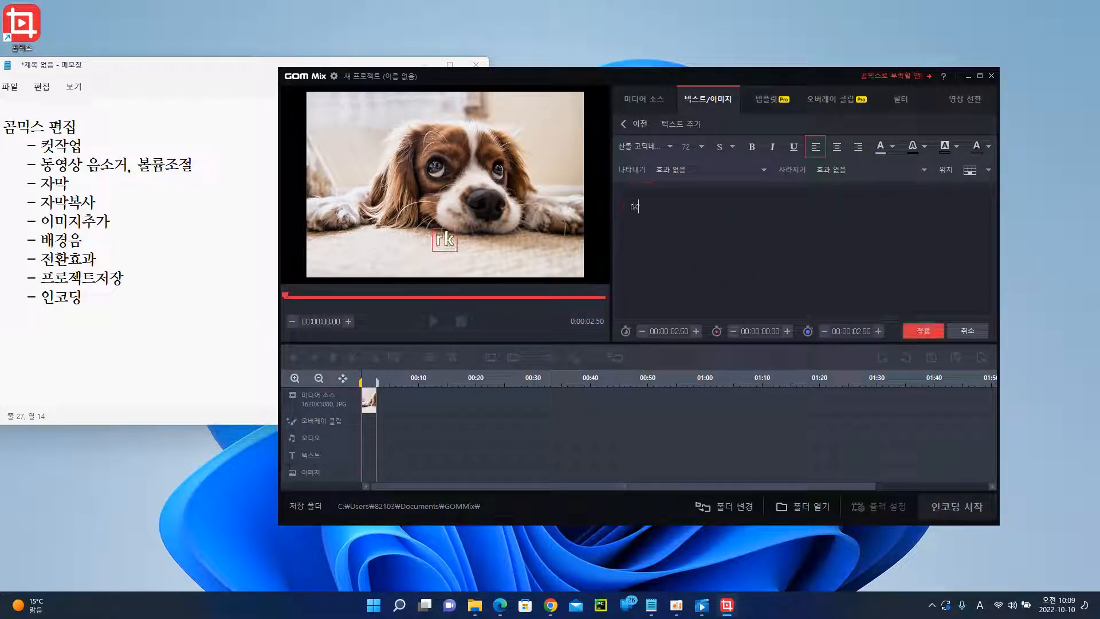
{"action": "type", "text": "강아지힐ㄹ"}
{"action": "type", "text": "링영"}
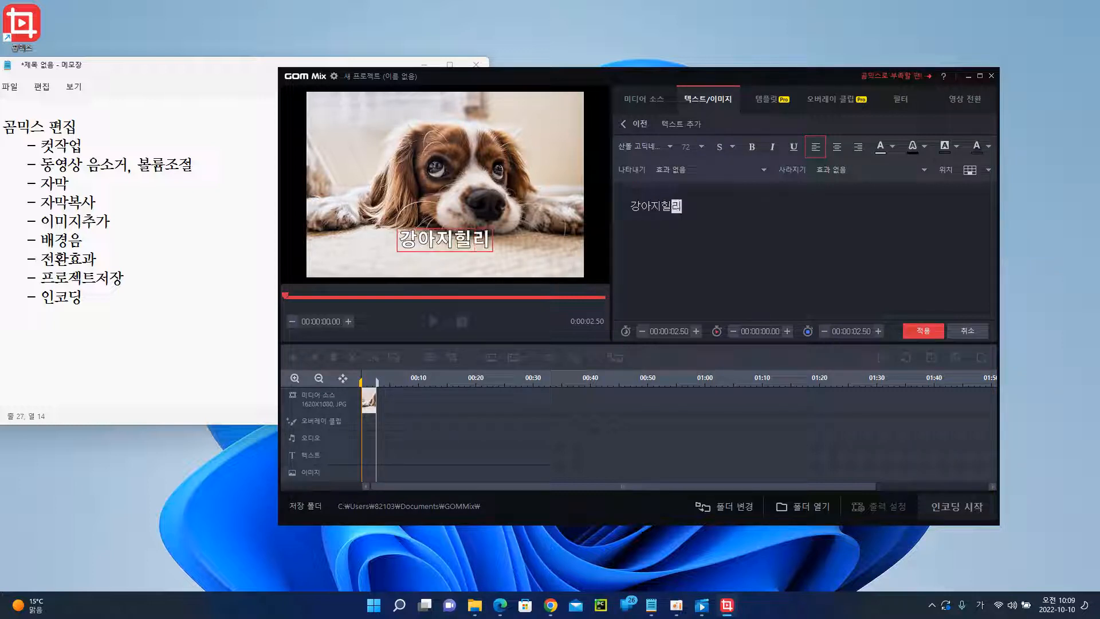
{"action": "type", "text": "상"}
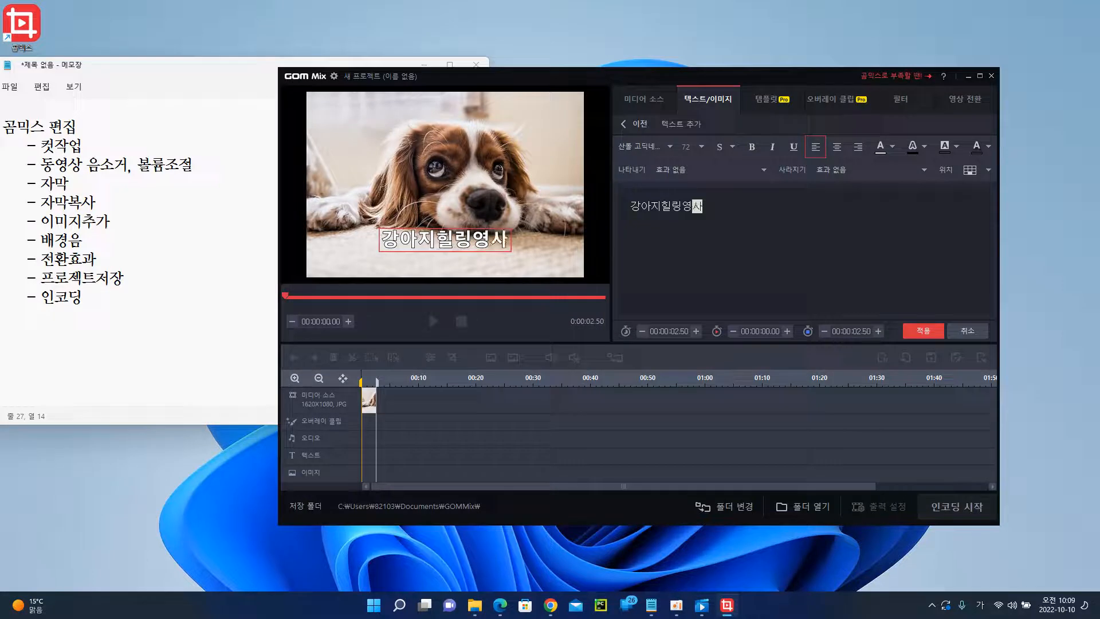
{"action": "left_click", "coordinate": [687, 206]}
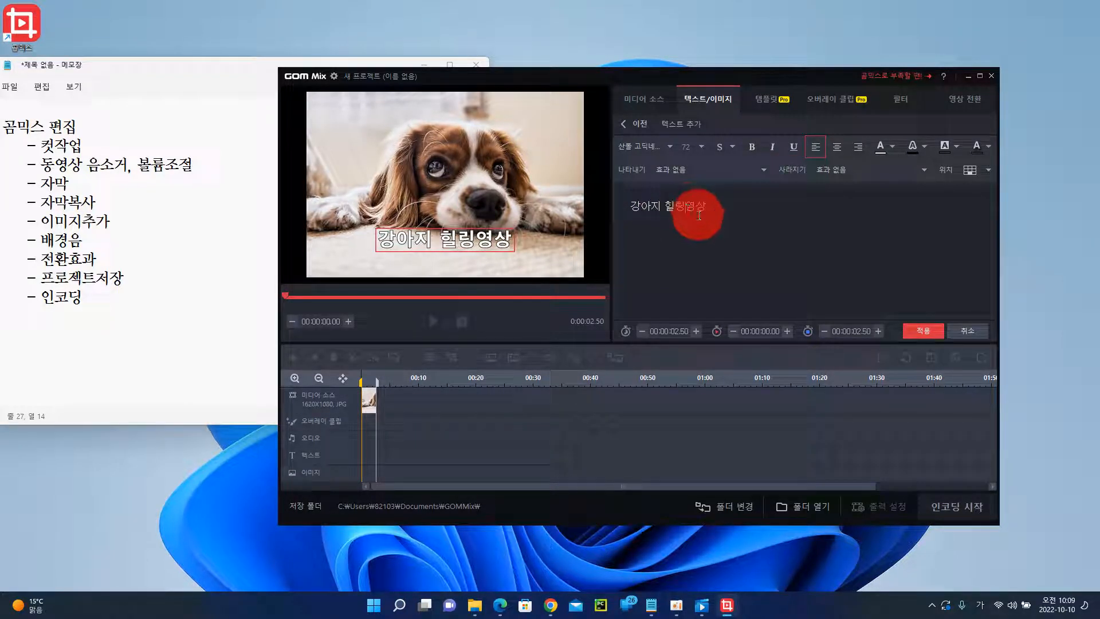
{"action": "double_click", "coordinate": [640, 220]}
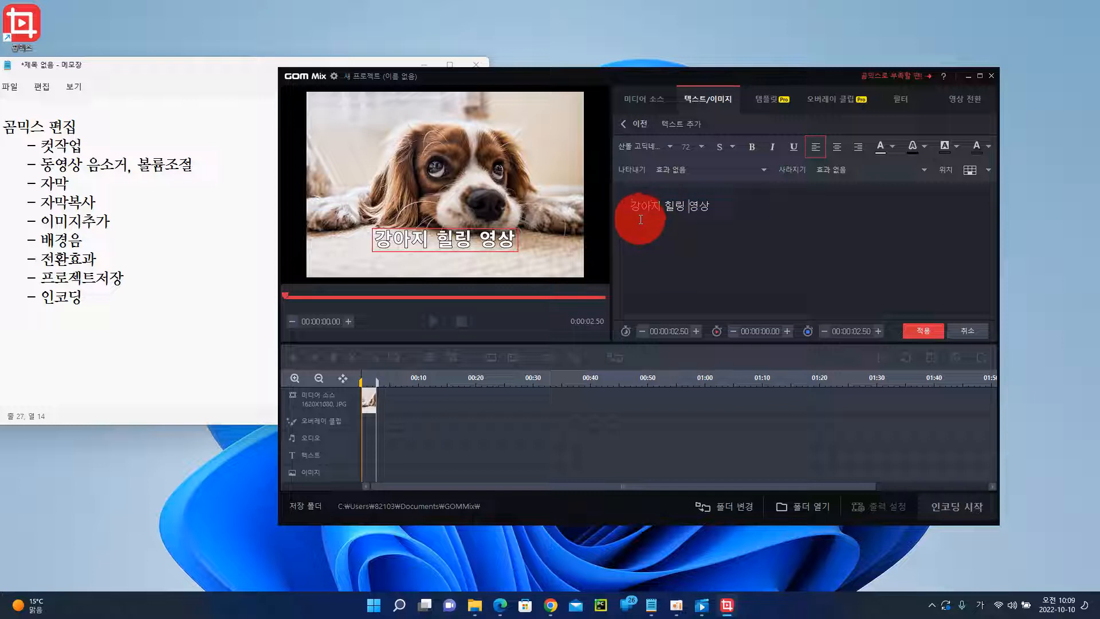
{"action": "left_click_drag", "start_coordinate": [641, 220], "coordinate": [659, 199]}
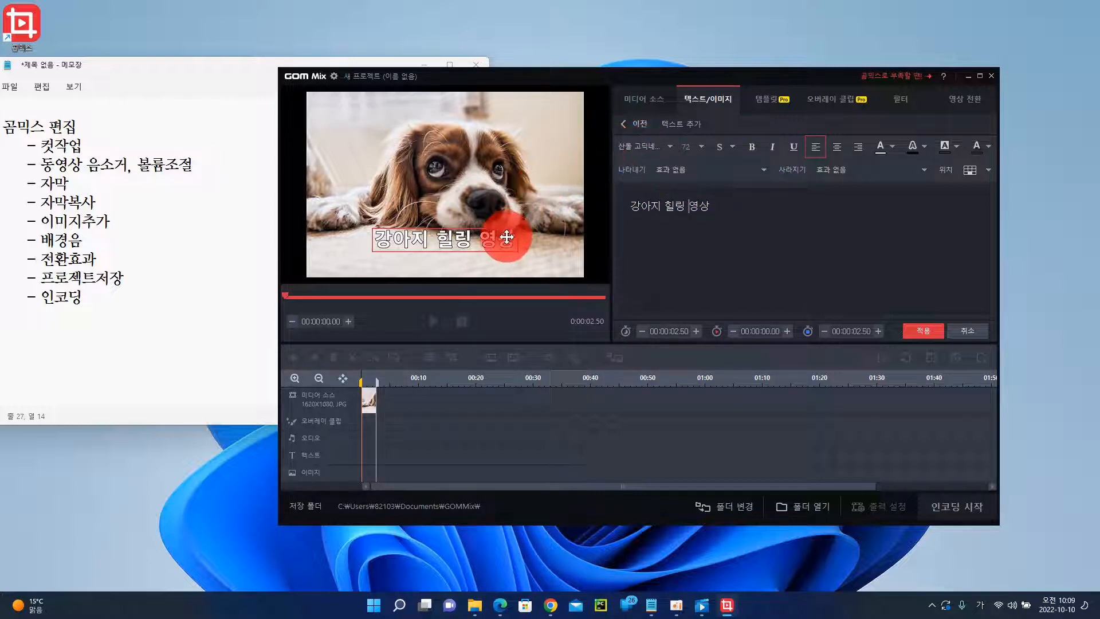
Set the caption's font to 산돌 똥강아지 M and its size to 80
{"action": "left_click", "coordinate": [669, 145]}
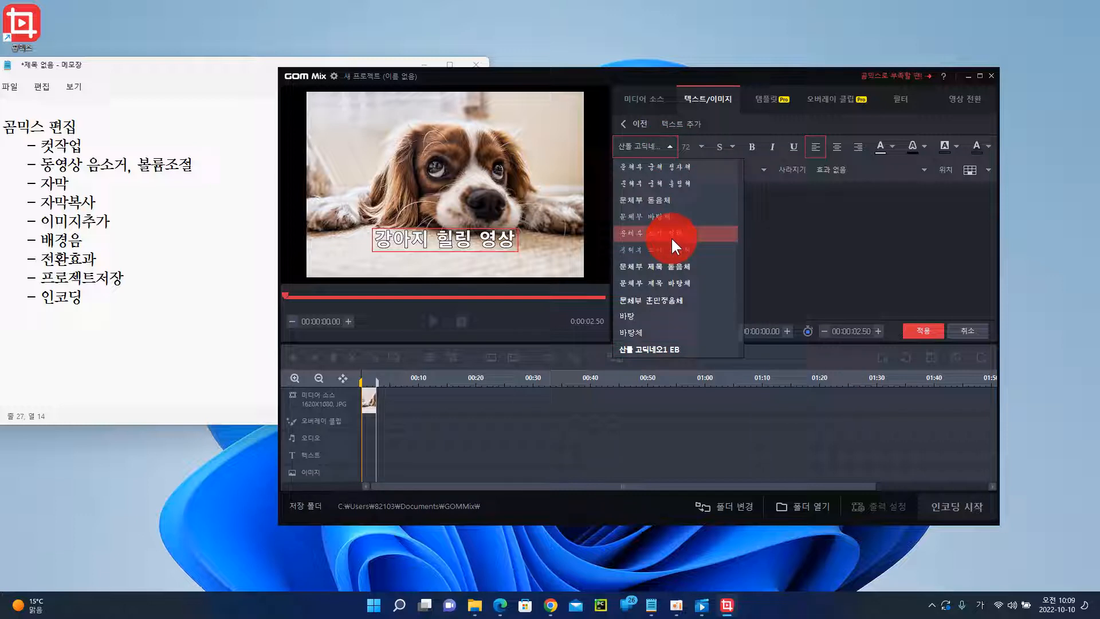
{"action": "scroll", "coordinate": [671, 239], "scroll_direction": "down", "scroll_amount": 2}
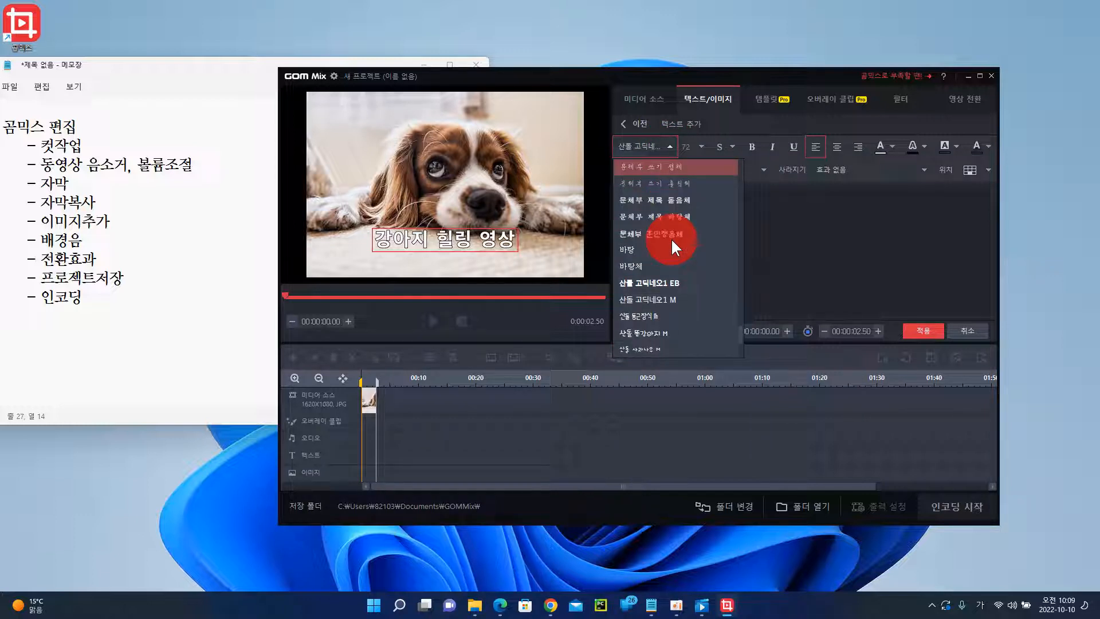
{"action": "scroll", "coordinate": [671, 238], "scroll_direction": "down", "scroll_amount": 1}
{"action": "left_click", "coordinate": [662, 300]}
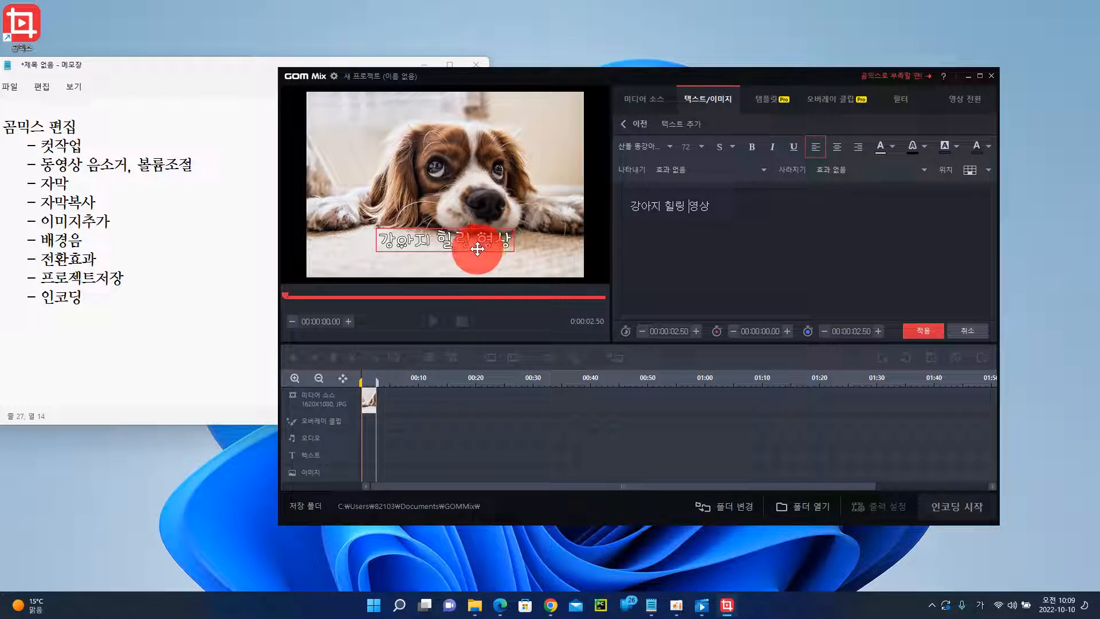
{"action": "left_click", "coordinate": [702, 145]}
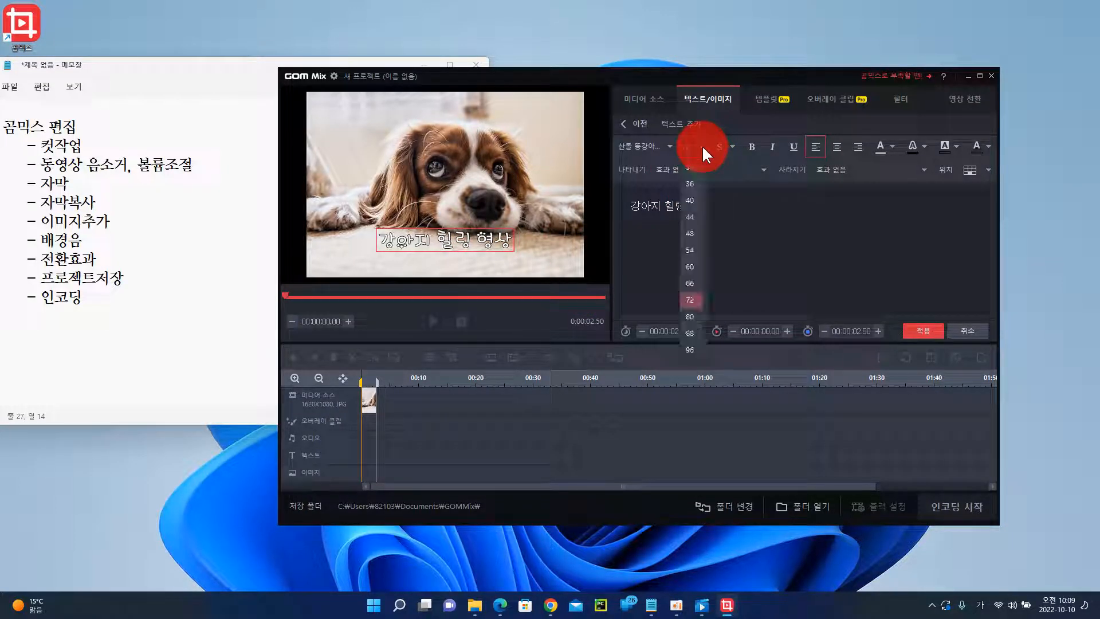
{"action": "left_click", "coordinate": [690, 316]}
{"action": "left_click", "coordinate": [496, 259]}
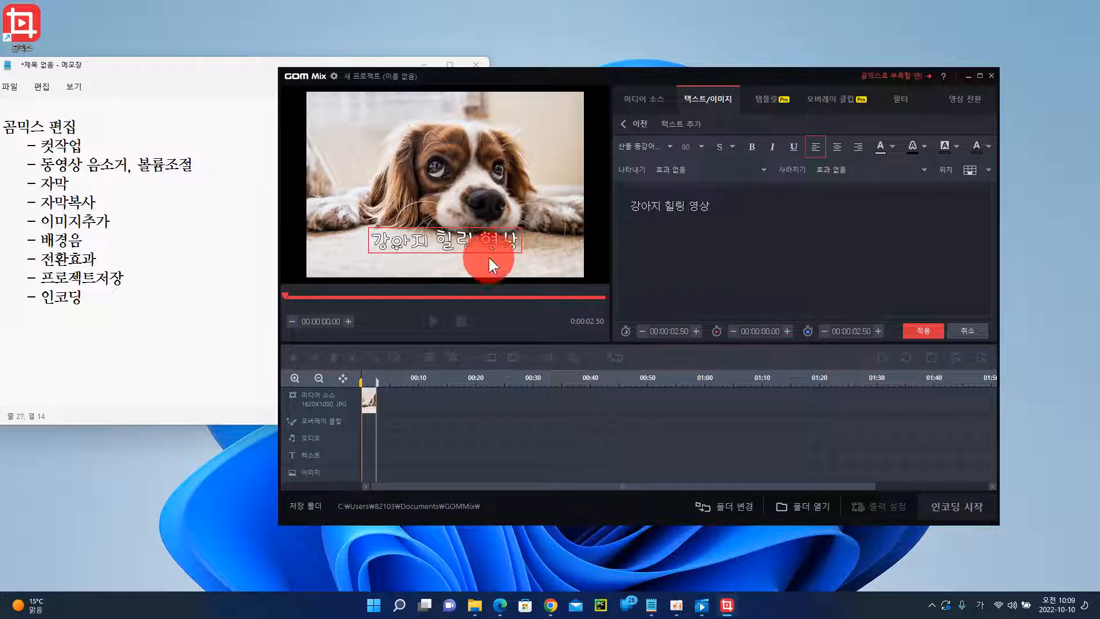
{"action": "left_click", "coordinate": [497, 242]}
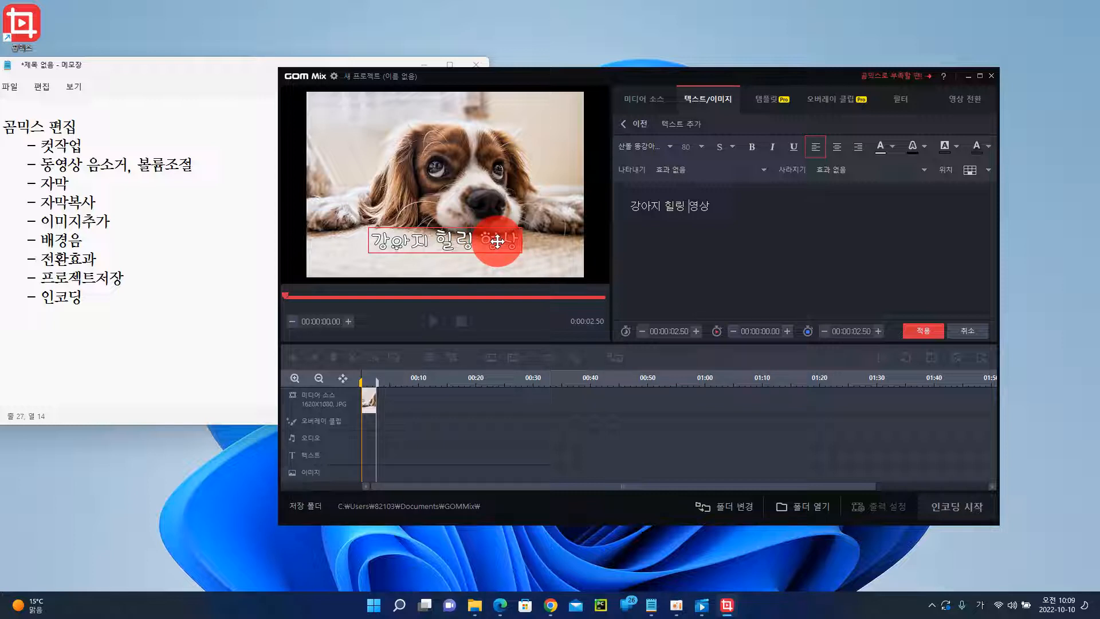
Thicken the caption's outline using the largest preset border thickness
{"action": "left_click", "coordinate": [924, 148]}
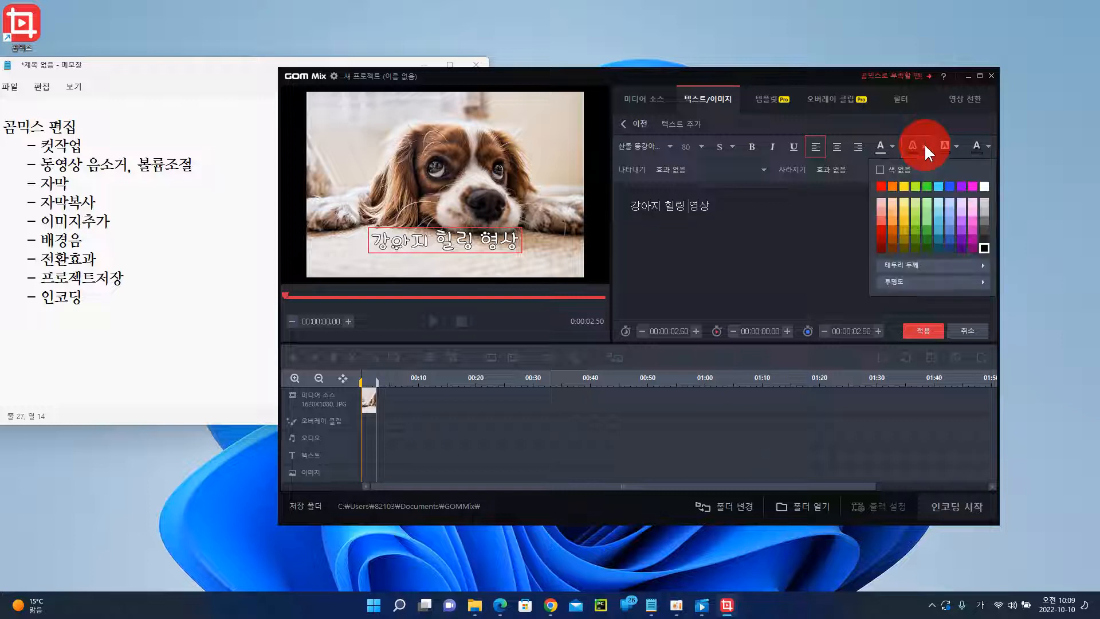
{"action": "left_click", "coordinate": [944, 279]}
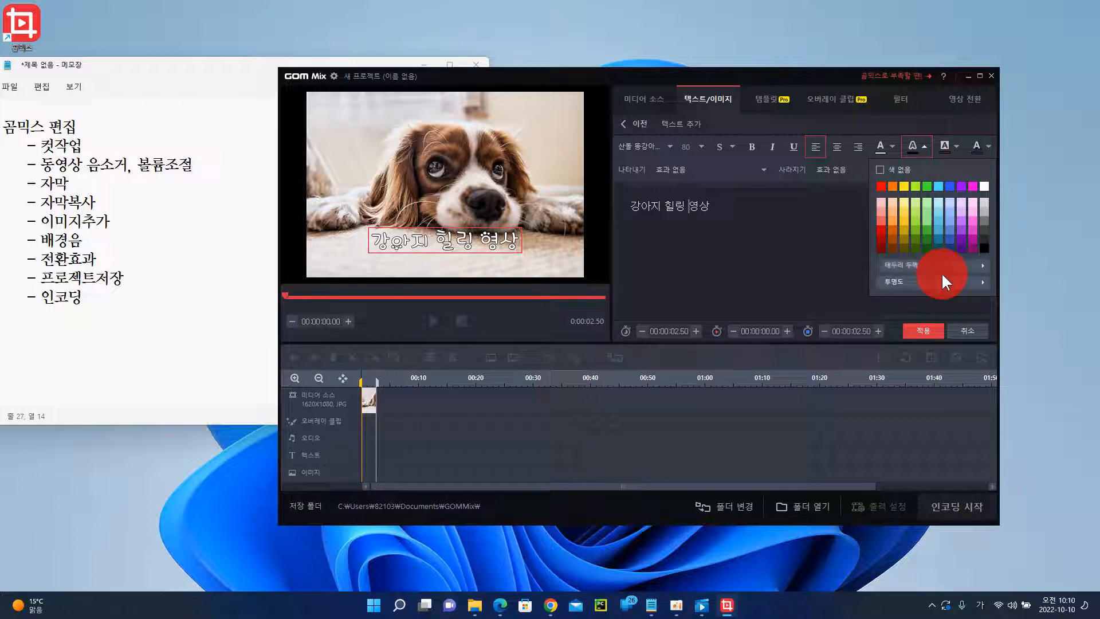
{"action": "left_click", "coordinate": [994, 304]}
{"action": "left_click", "coordinate": [1006, 336]}
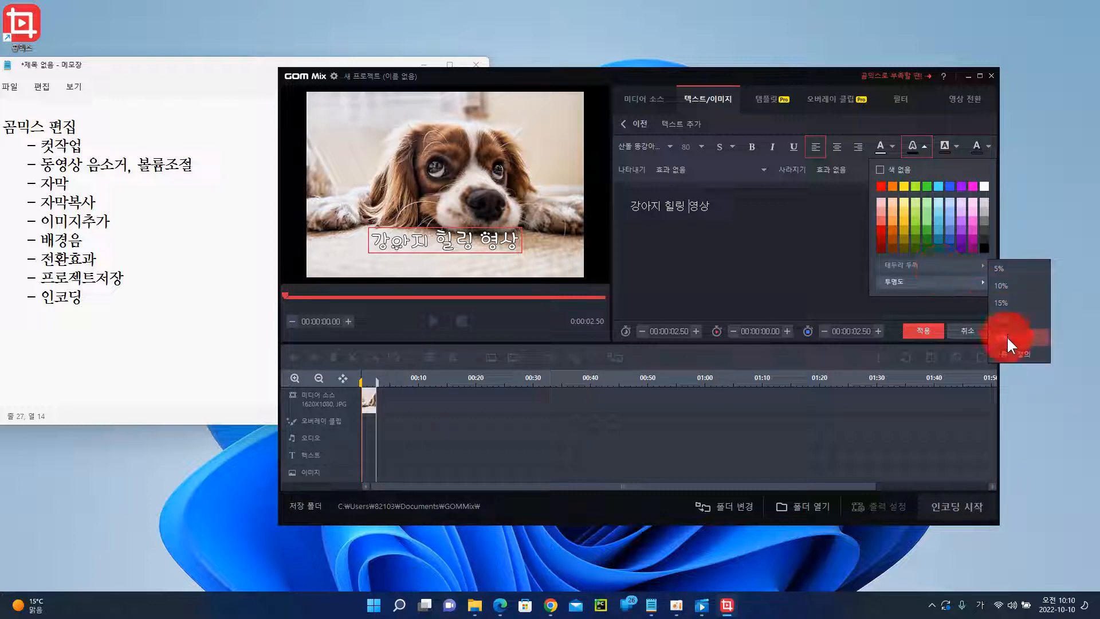
{"action": "left_click", "coordinate": [857, 313]}
Move the caption toward the lower-left part of the dog image
{"action": "left_click", "coordinate": [514, 246]}
{"action": "mouse_move", "coordinate": [514, 246]}
{"action": "left_mouse_down"}
{"action": "mouse_move", "coordinate": [492, 243]}
{"action": "mouse_move", "coordinate": [504, 238]}
{"action": "mouse_move", "coordinate": [504, 123]}
{"action": "mouse_move", "coordinate": [493, 110]}
{"action": "mouse_move", "coordinate": [442, 178]}
{"action": "mouse_move", "coordinate": [485, 238]}
{"action": "mouse_move", "coordinate": [530, 231]}
{"action": "mouse_move", "coordinate": [545, 147]}
{"action": "mouse_move", "coordinate": [508, 138]}
{"action": "mouse_move", "coordinate": [545, 123]}
{"action": "mouse_move", "coordinate": [540, 226]}
{"action": "mouse_move", "coordinate": [449, 238]}
{"action": "left_mouse_up"}
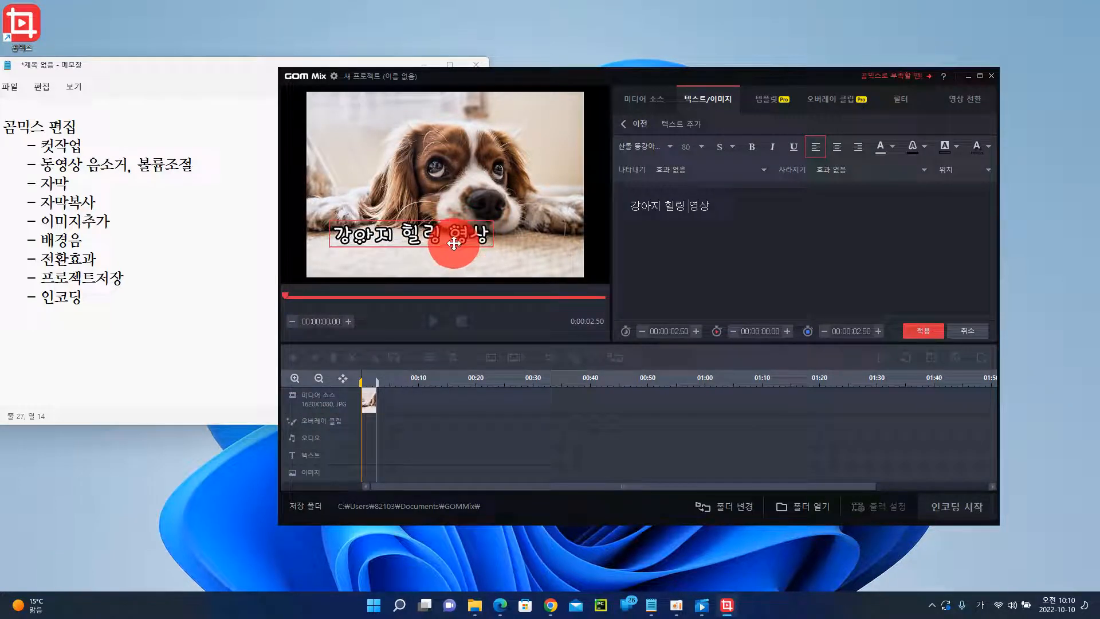
{"action": "left_click", "coordinate": [395, 274]}
Align the caption's end with the end of the intro clip at 2.50 seconds and apply the caption
{"action": "mouse_move", "coordinate": [355, 392]}
{"action": "left_mouse_down"}
{"action": "mouse_move", "coordinate": [364, 373]}
{"action": "mouse_move", "coordinate": [351, 385]}
{"action": "mouse_move", "coordinate": [368, 380]}
{"action": "mouse_move", "coordinate": [352, 376]}
{"action": "mouse_move", "coordinate": [358, 390]}
{"action": "mouse_move", "coordinate": [377, 380]}
{"action": "left_mouse_up"}
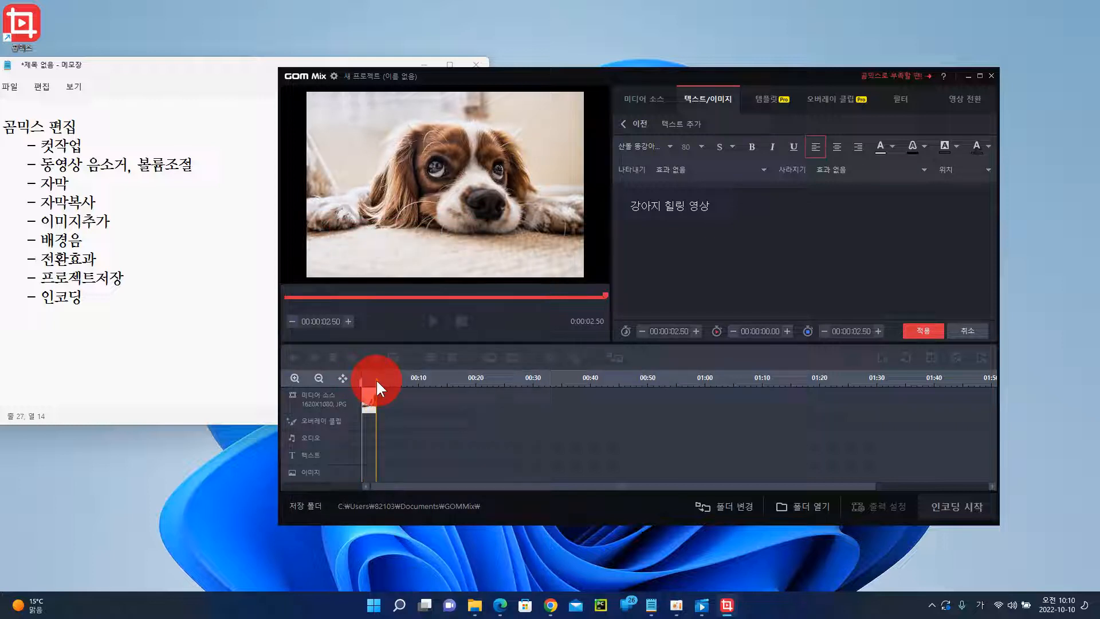
{"action": "left_click_drag", "start_coordinate": [376, 379], "coordinate": [376, 379]}
{"action": "left_click", "coordinate": [668, 357]}
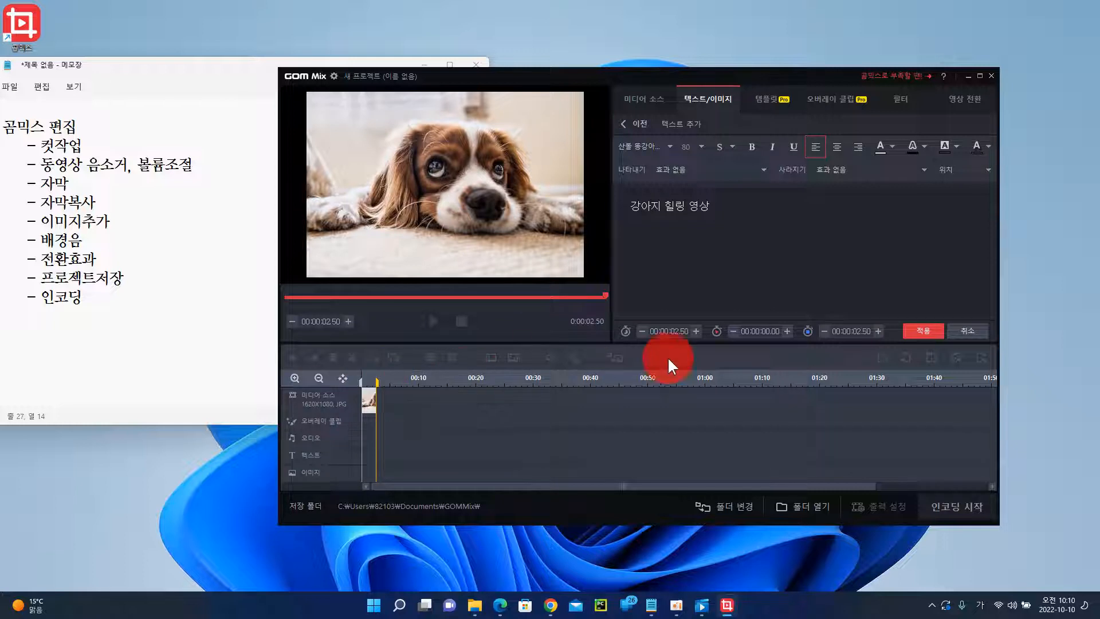
{"action": "left_click", "coordinate": [922, 330]}
Scrub through the intro to preview the caption, and reopen its text settings to review them
{"action": "left_click", "coordinate": [366, 458]}
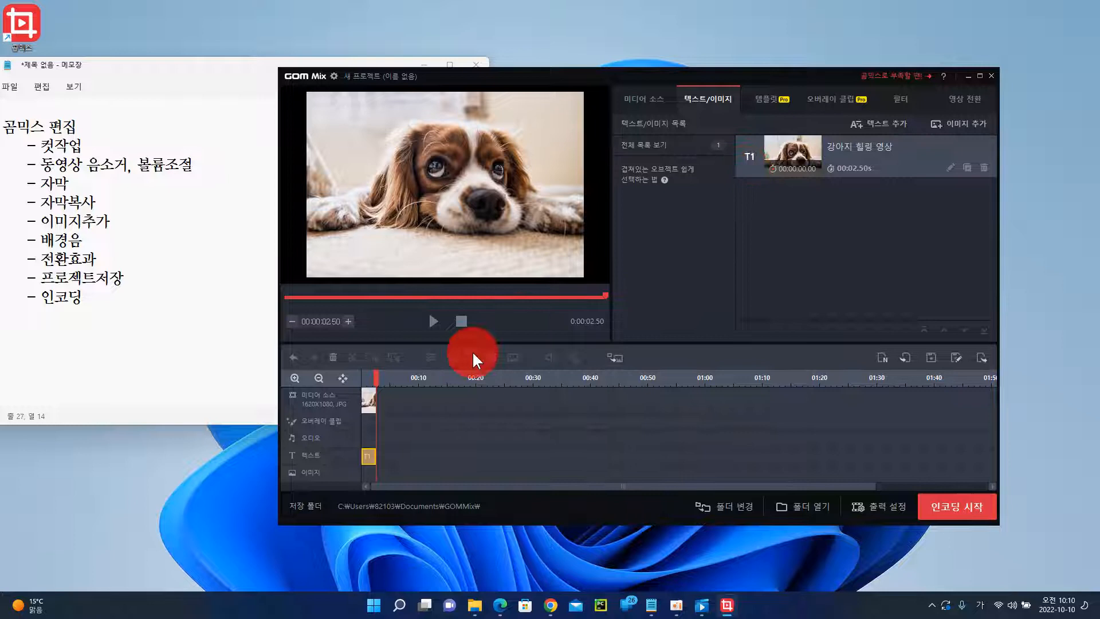
{"action": "left_click_drag", "start_coordinate": [369, 375], "coordinate": [366, 375]}
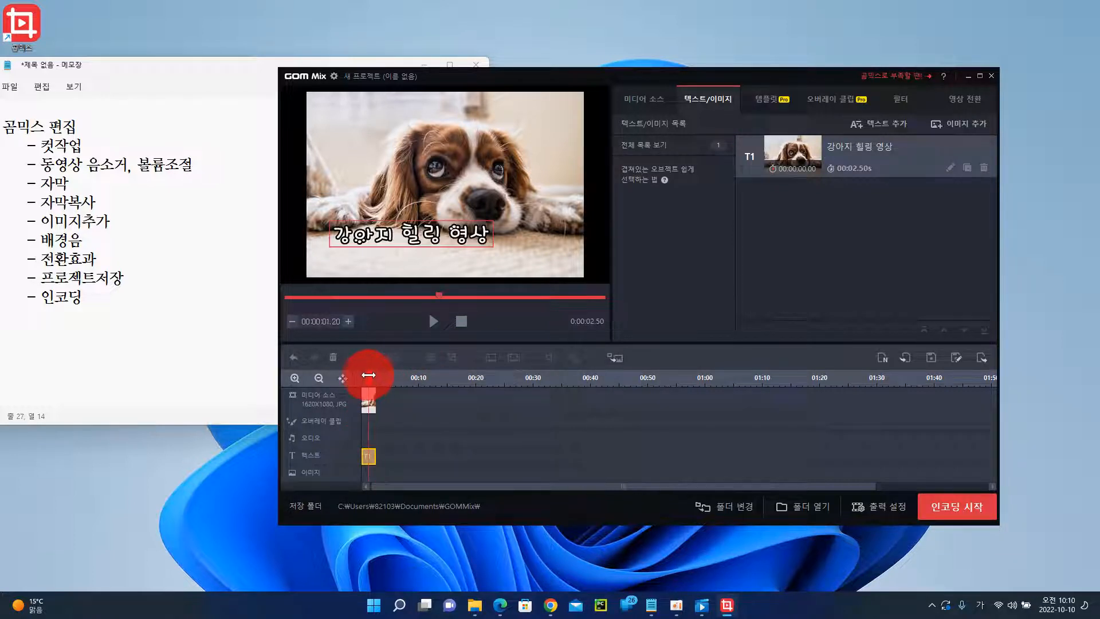
{"action": "left_click", "coordinate": [440, 225]}
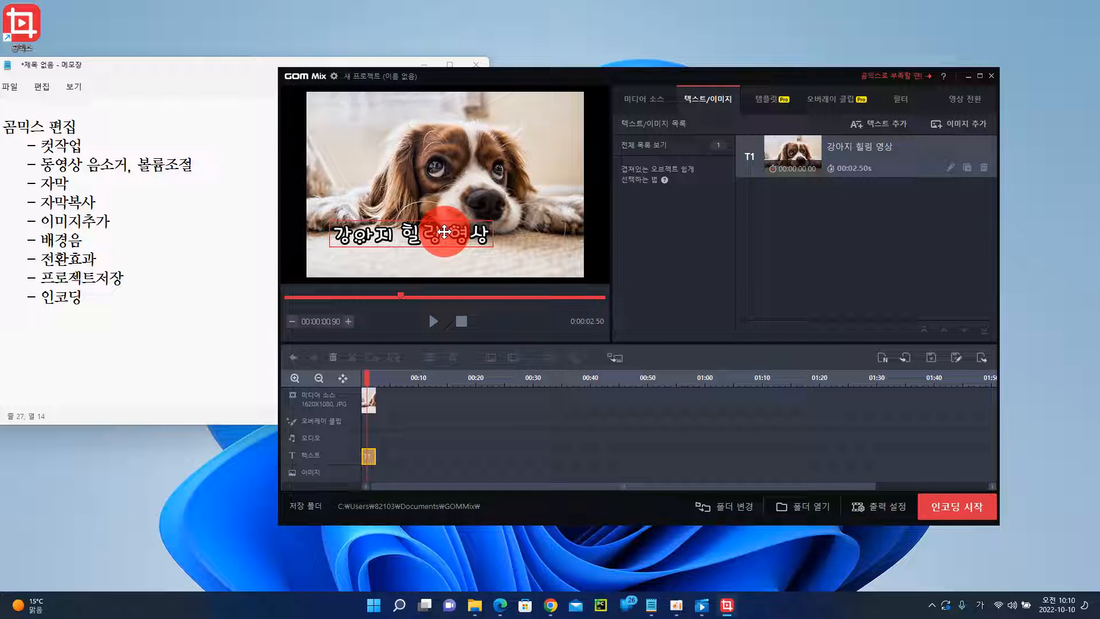
{"action": "left_click", "coordinate": [949, 167]}
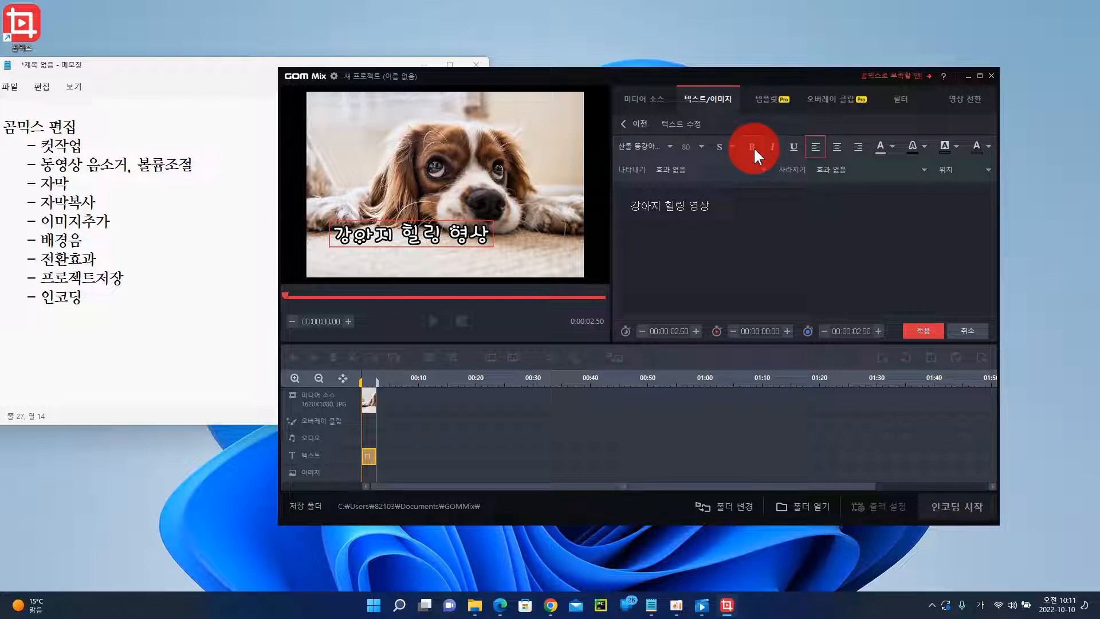
{"action": "left_click", "coordinate": [923, 331]}
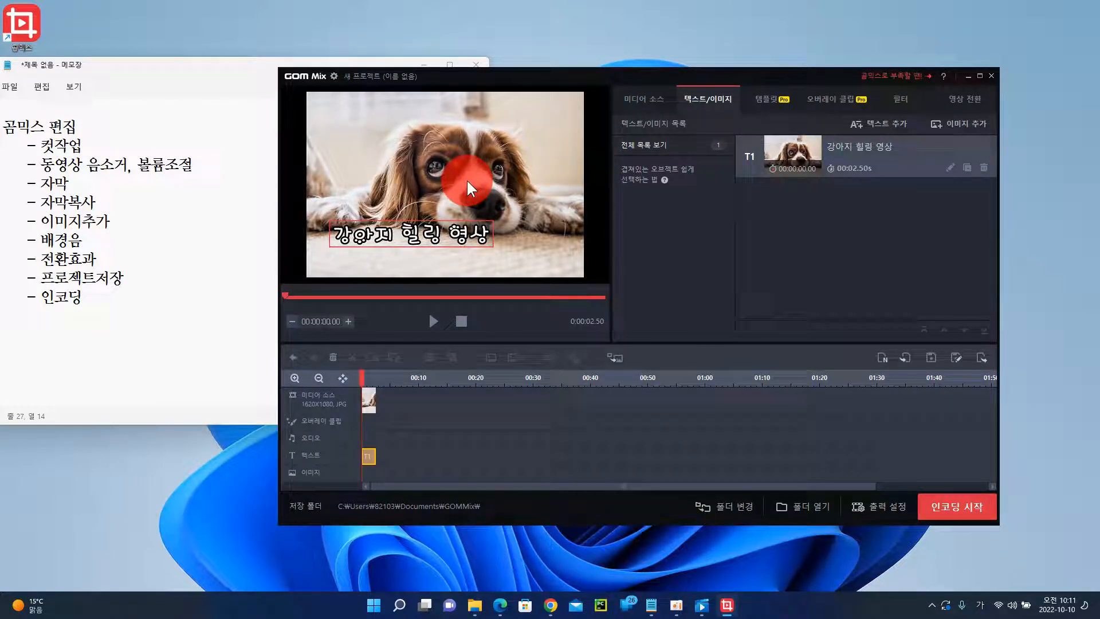
Append the 110226, 4727 and 77626 videos in that order after the intro image on the media source track
{"action": "left_click", "coordinate": [648, 96]}
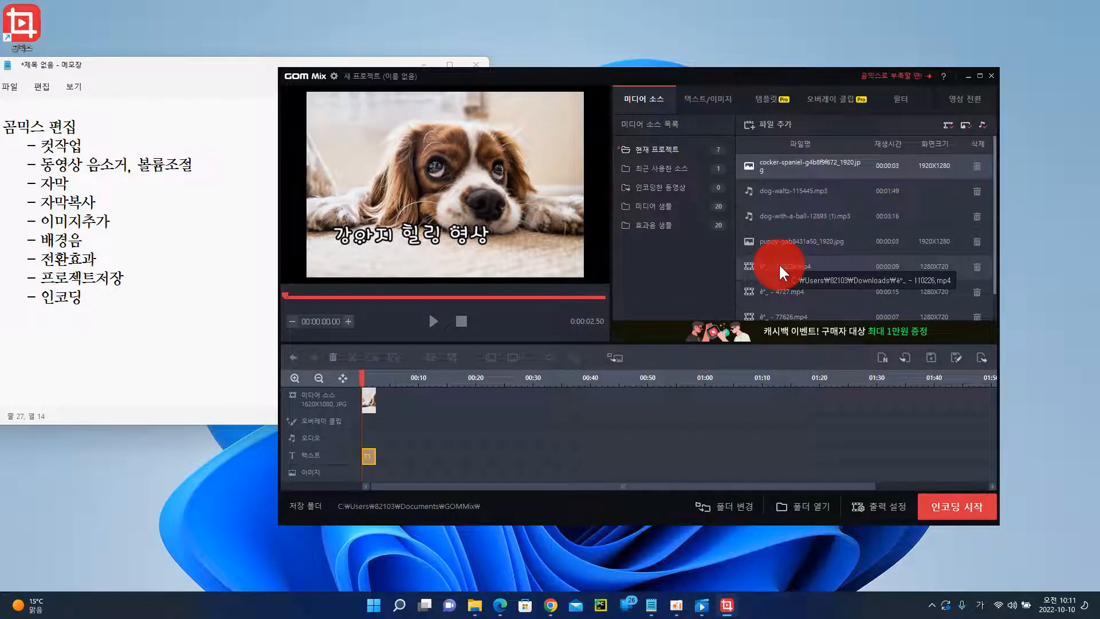
{"action": "left_click_drag", "start_coordinate": [779, 263], "coordinate": [402, 401]}
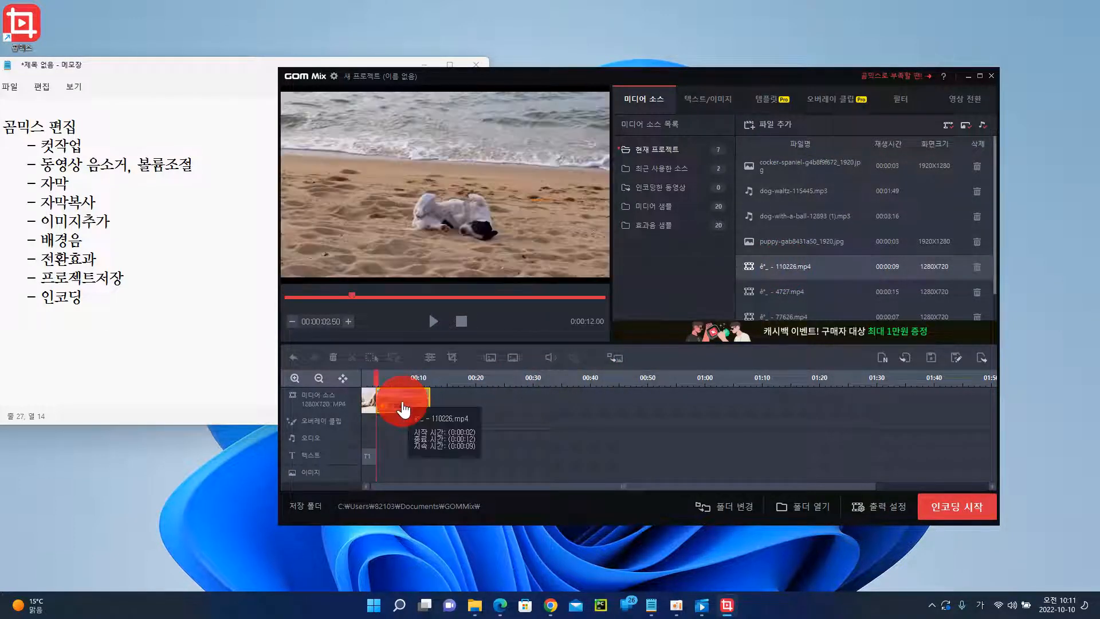
{"action": "left_click_drag", "start_coordinate": [786, 288], "coordinate": [456, 405]}
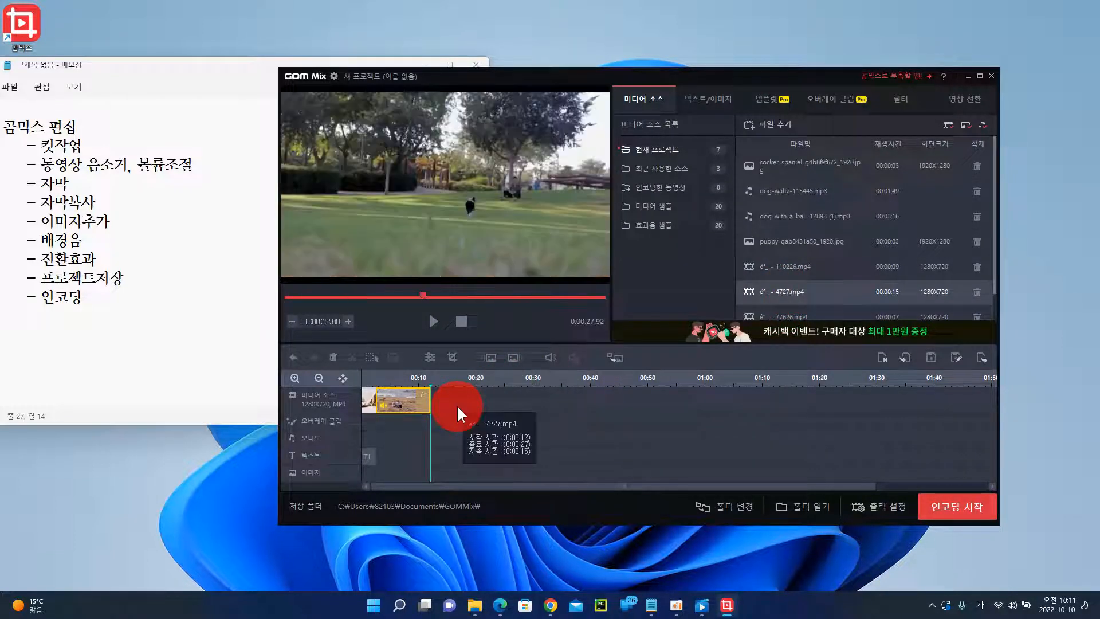
{"action": "scroll", "coordinate": [865, 283], "scroll_direction": "down", "scroll_amount": 1}
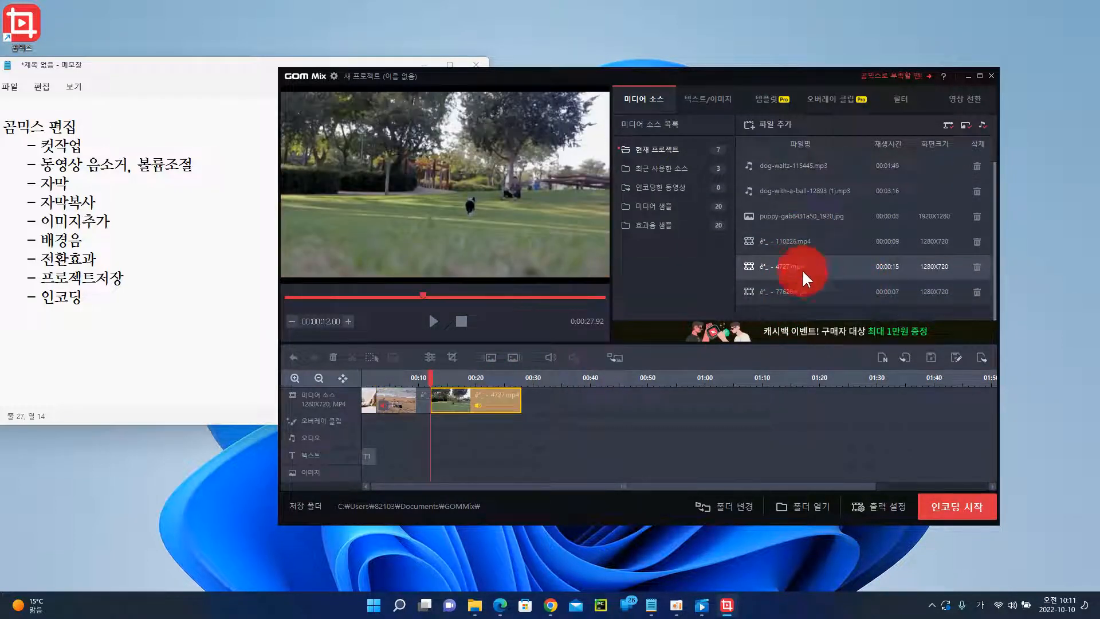
{"action": "left_click_drag", "start_coordinate": [799, 294], "coordinate": [557, 405]}
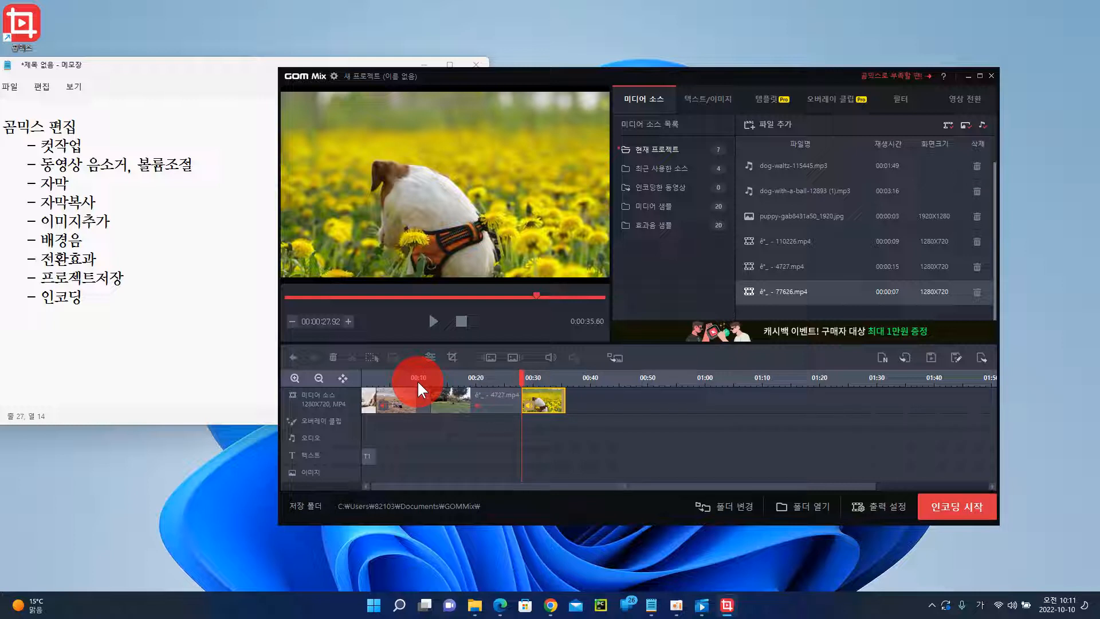
Enlarge the timeline scale to 4-second intervals, and highlight the 컷작업 item in the Notepad outline
{"action": "left_click", "coordinate": [295, 378]}
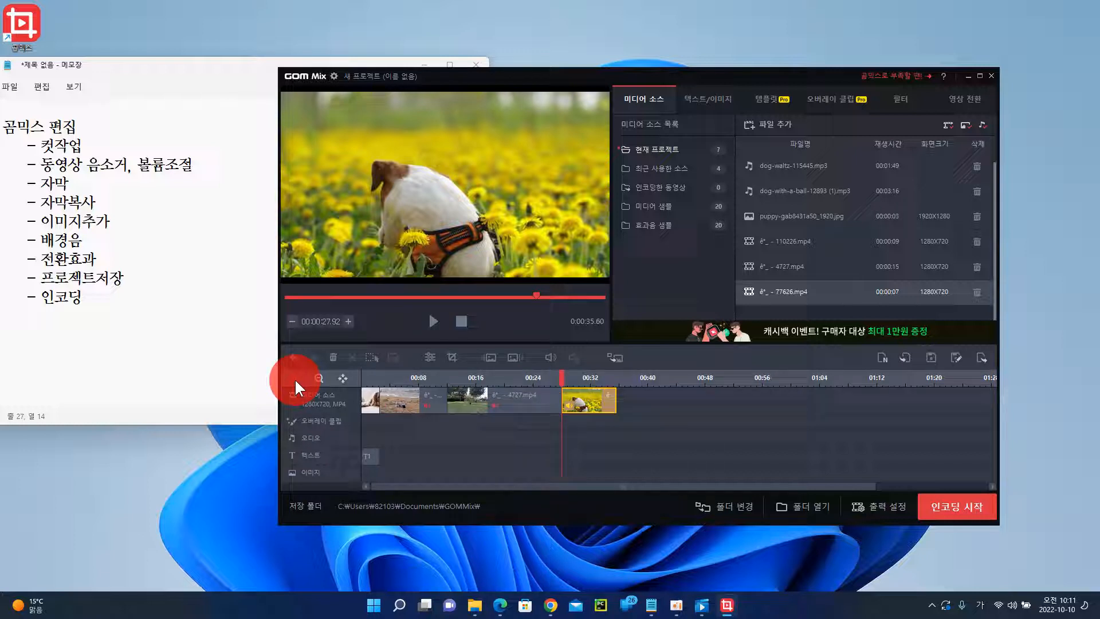
{"action": "left_click", "coordinate": [295, 378]}
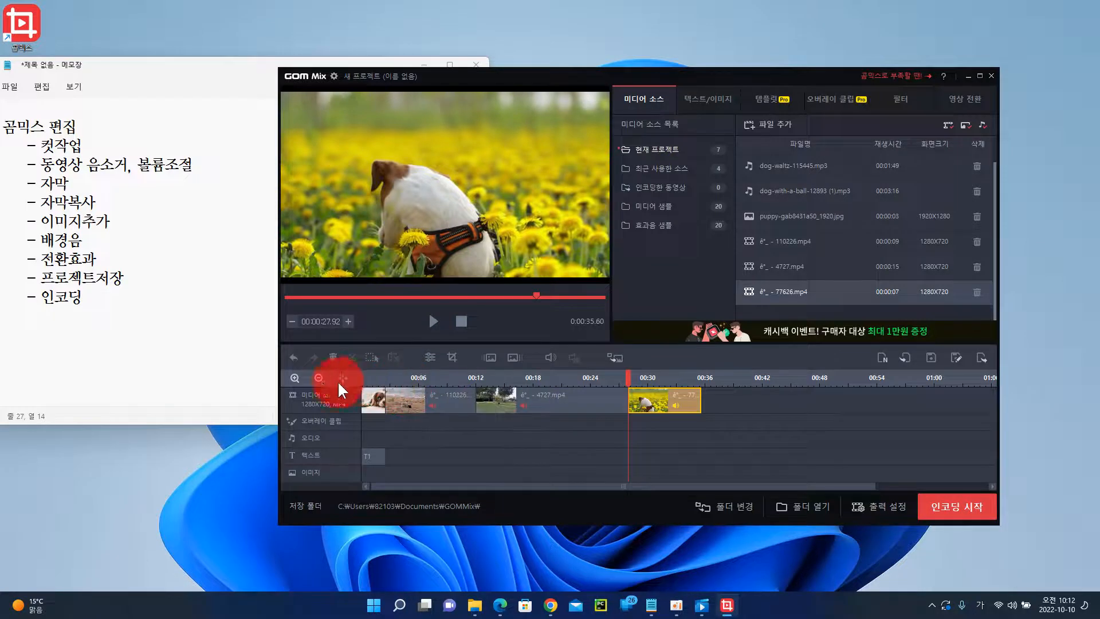
{"action": "left_click", "coordinate": [320, 379]}
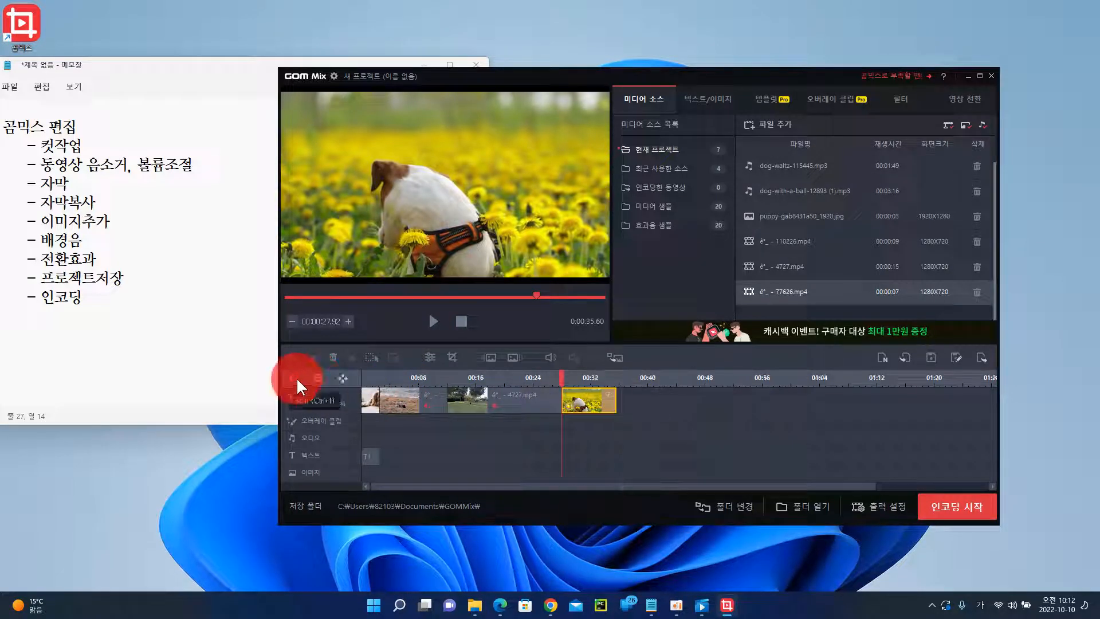
{"action": "left_click", "coordinate": [297, 377]}
{"action": "left_click", "coordinate": [296, 377]}
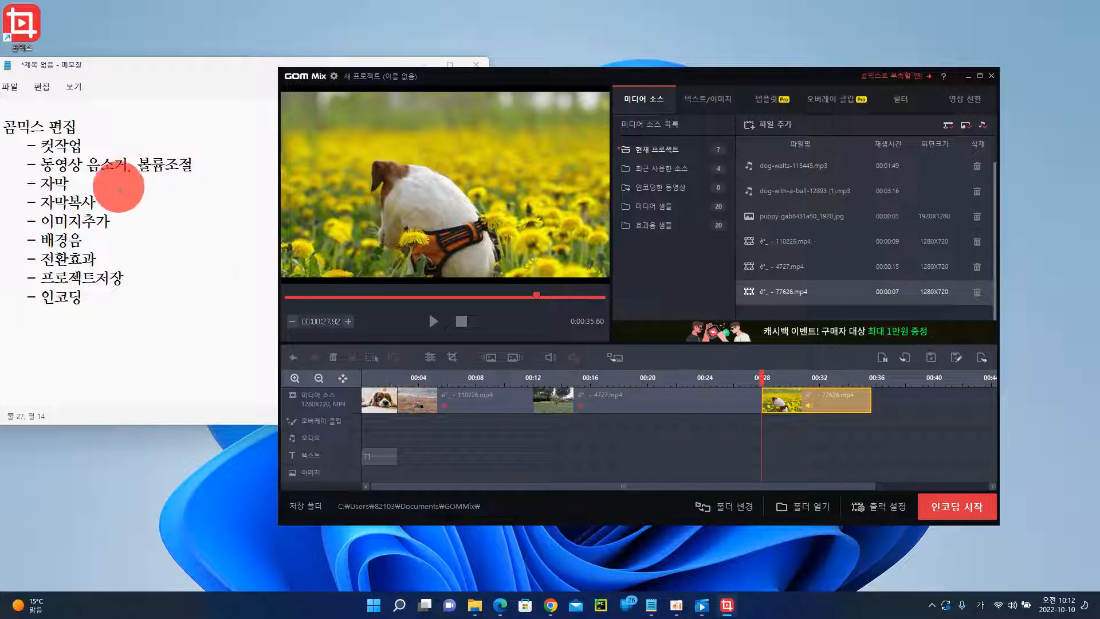
{"action": "left_click_drag", "start_coordinate": [42, 144], "coordinate": [85, 146]}
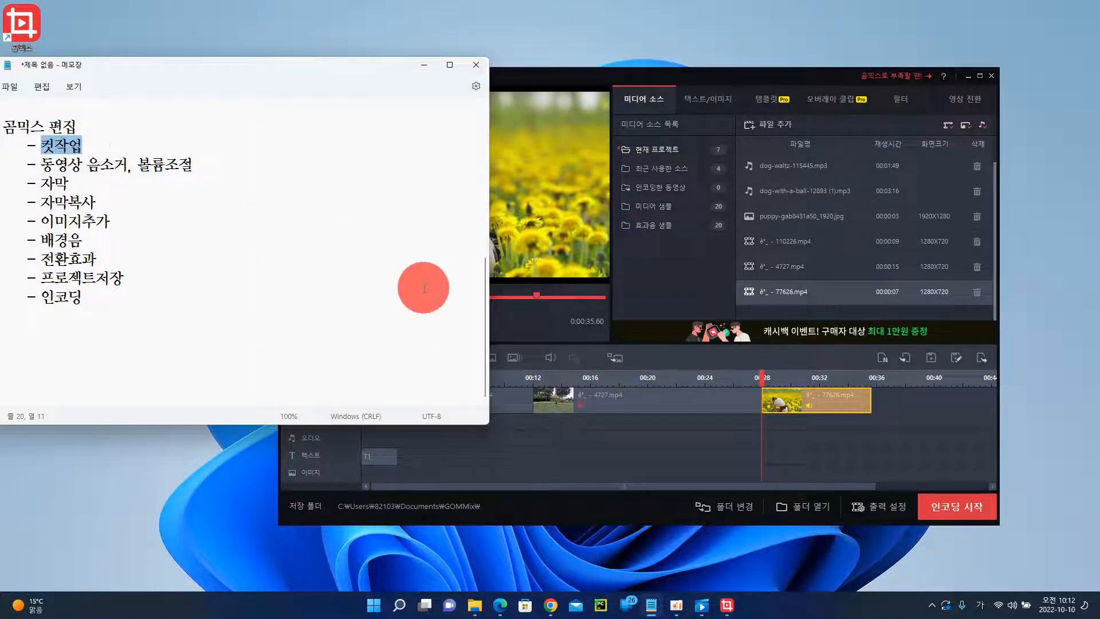
Switch to GOM Mix, and play and scrub through the 110226 clip to look for a cutting point
{"action": "left_click", "coordinate": [519, 373]}
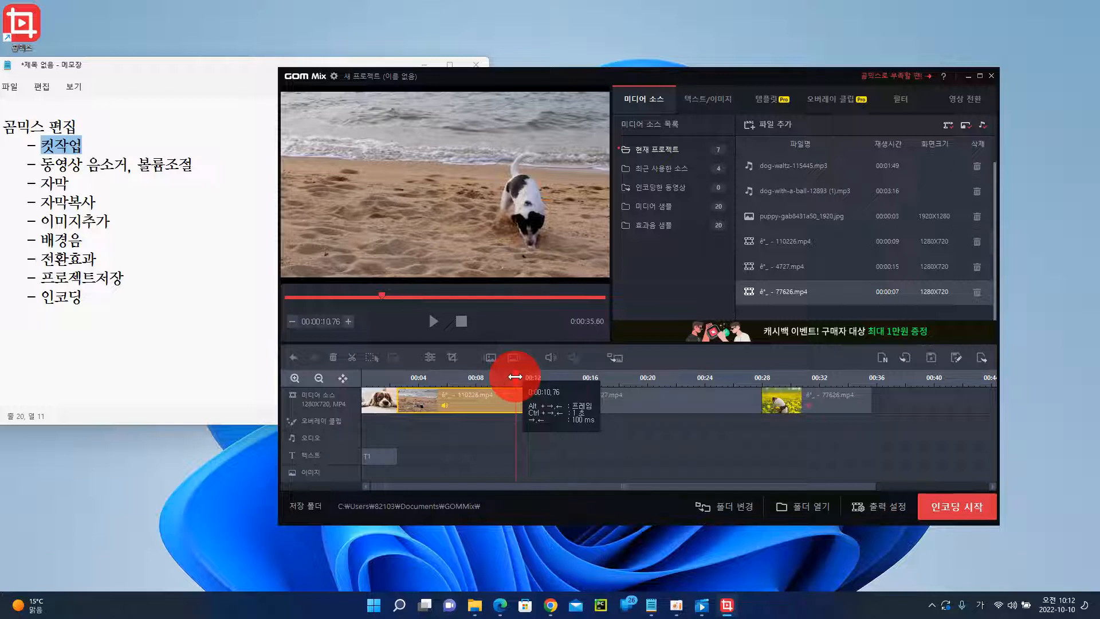
{"action": "left_click", "coordinate": [397, 378]}
{"action": "left_click_drag", "start_coordinate": [422, 377], "coordinate": [399, 377]}
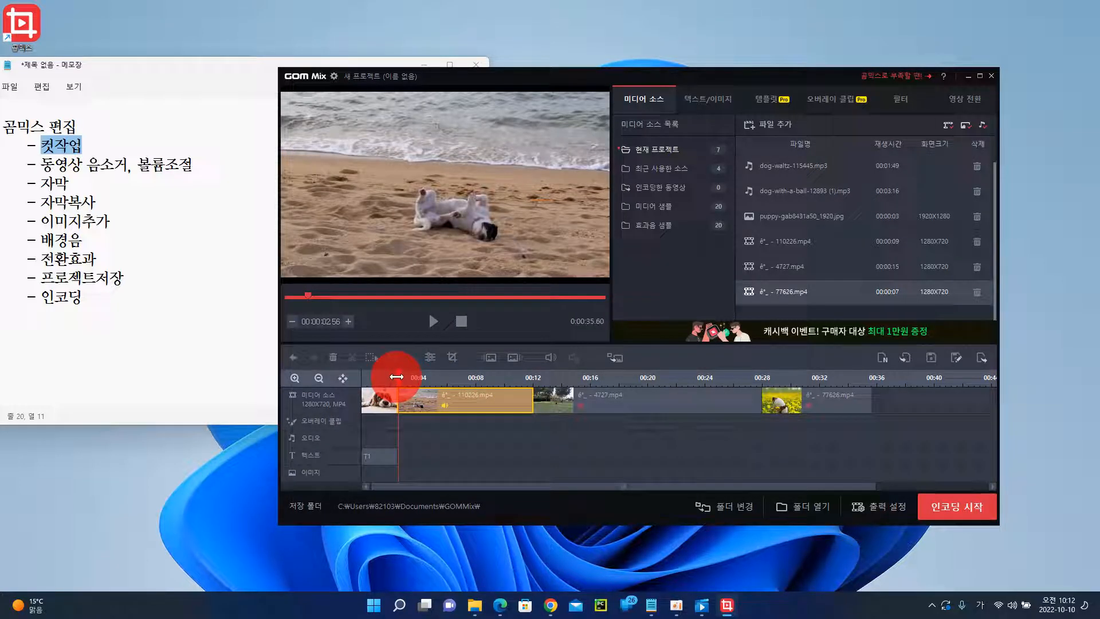
{"action": "left_click", "coordinate": [394, 400]}
{"action": "left_click", "coordinate": [434, 321]}
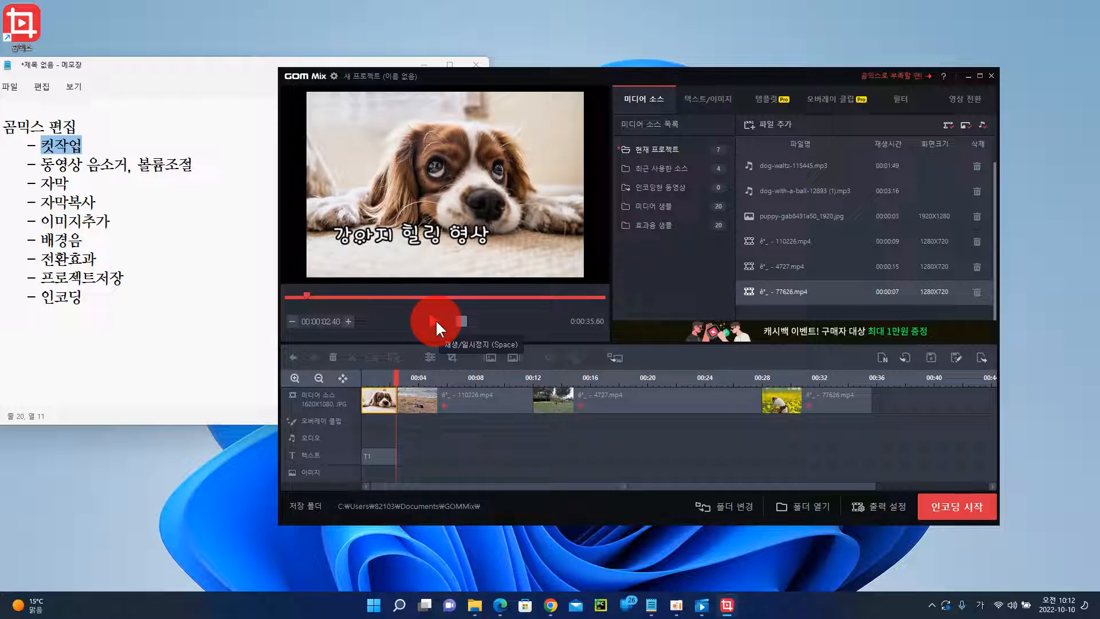
{"action": "left_click", "coordinate": [470, 389]}
{"action": "mouse_move", "coordinate": [471, 394]}
{"action": "left_mouse_down"}
{"action": "mouse_move", "coordinate": [499, 400]}
{"action": "mouse_move", "coordinate": [456, 400]}
{"action": "left_mouse_up"}
{"action": "key", "text": "space"}
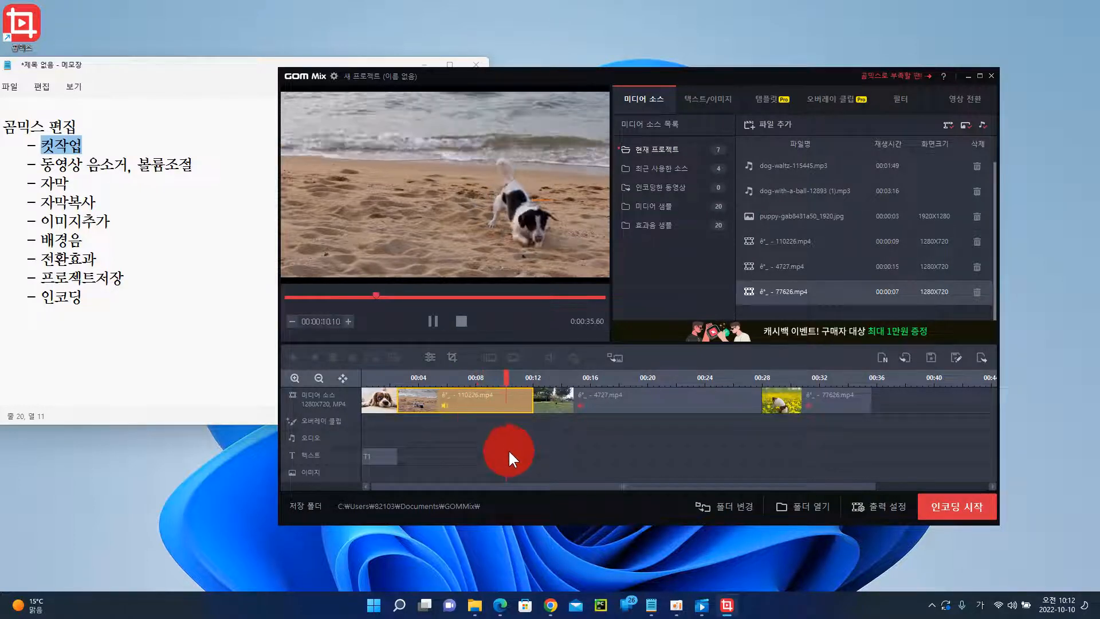
{"action": "left_click", "coordinate": [521, 400]}
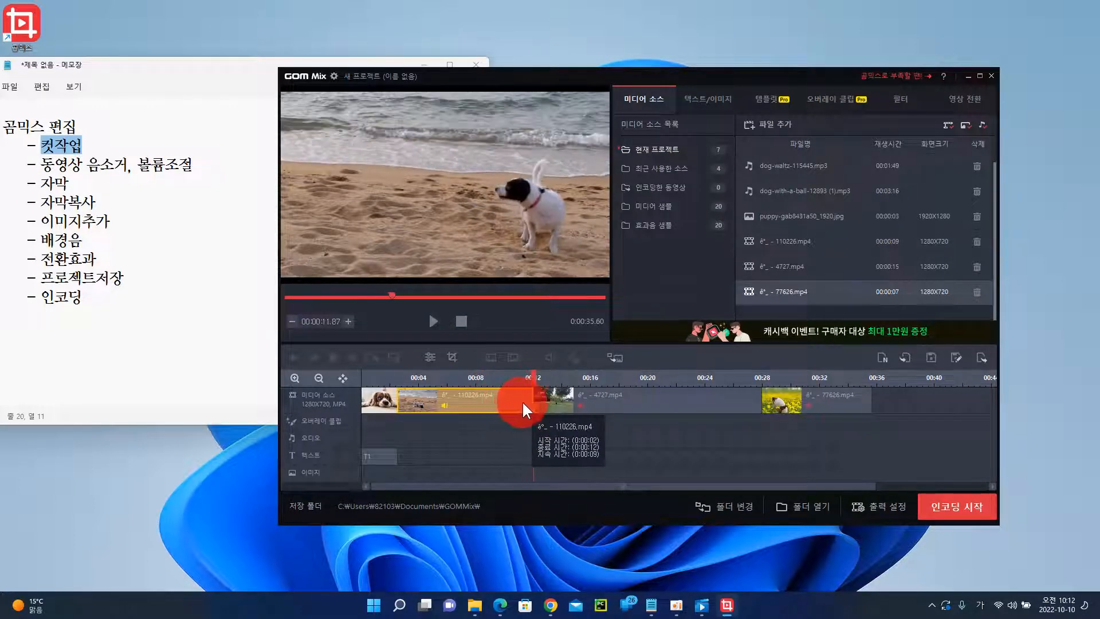
{"action": "left_click", "coordinate": [535, 377]}
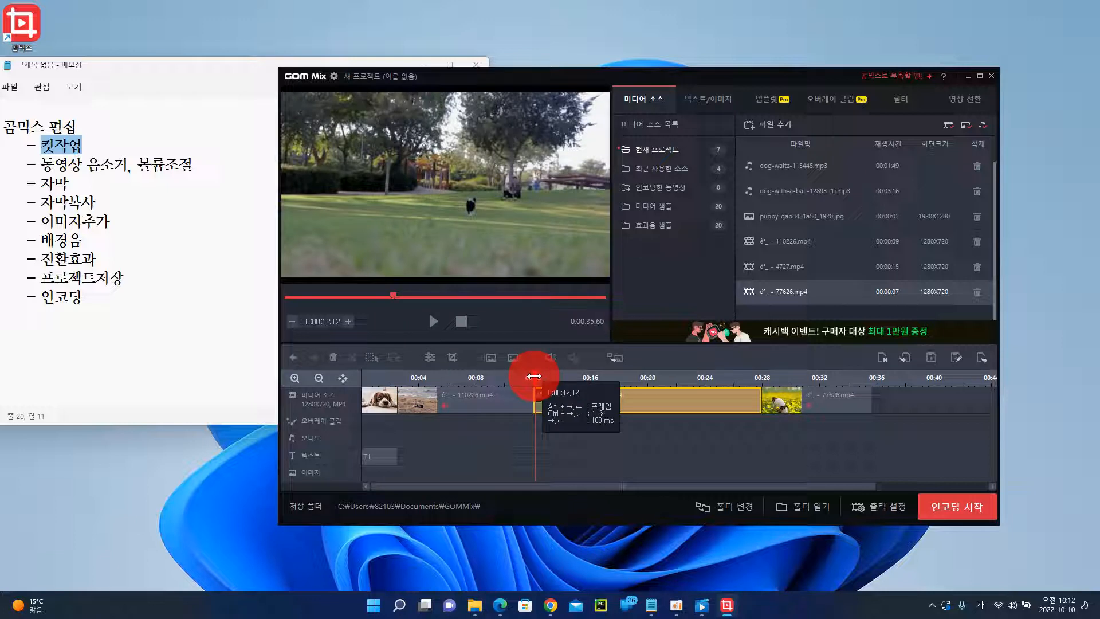
Split the 110226 clip at 0:00:09.56 and delete the segment after the cut
{"action": "mouse_move", "coordinate": [500, 376]}
{"action": "left_mouse_down"}
{"action": "mouse_move", "coordinate": [477, 375]}
{"action": "mouse_move", "coordinate": [498, 373]}
{"action": "left_mouse_up"}
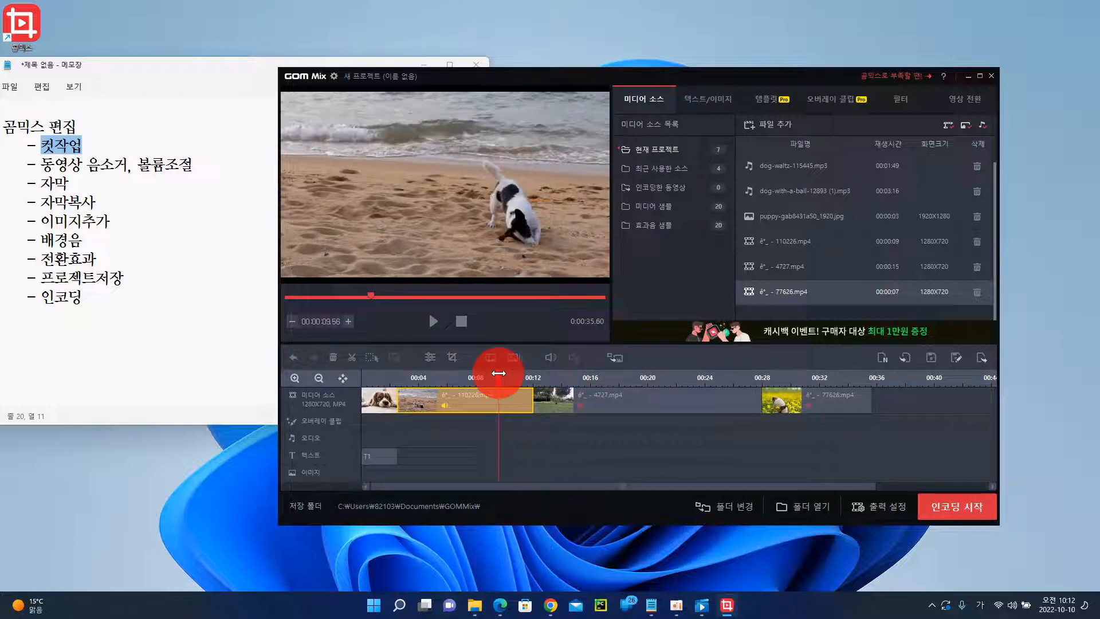
{"action": "left_click", "coordinate": [518, 408]}
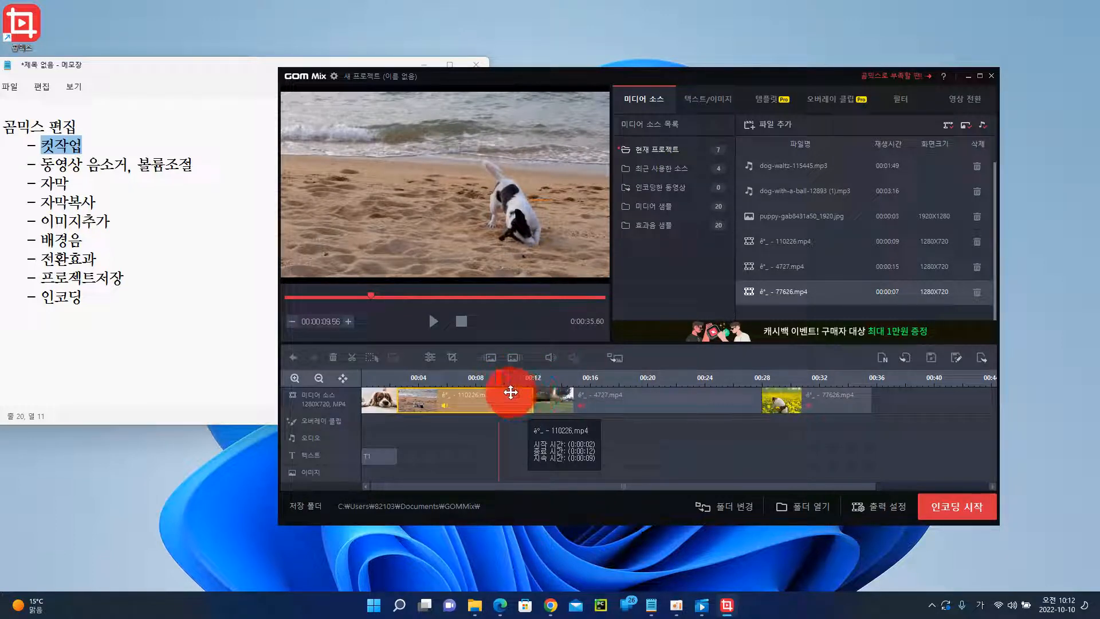
{"action": "left_click", "coordinate": [352, 357]}
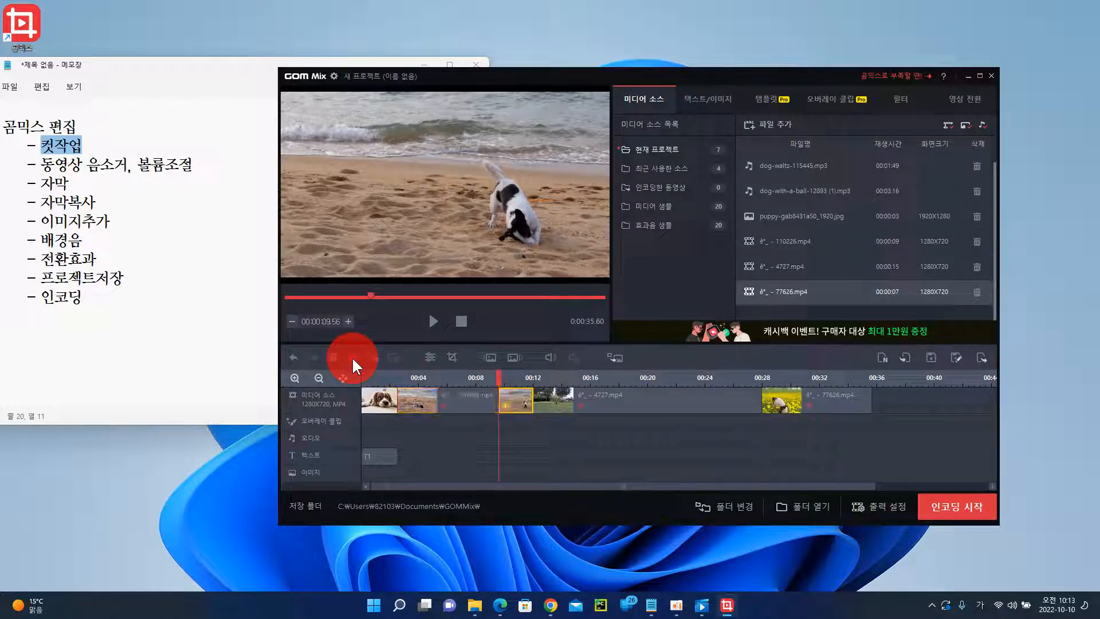
{"action": "left_click", "coordinate": [485, 395]}
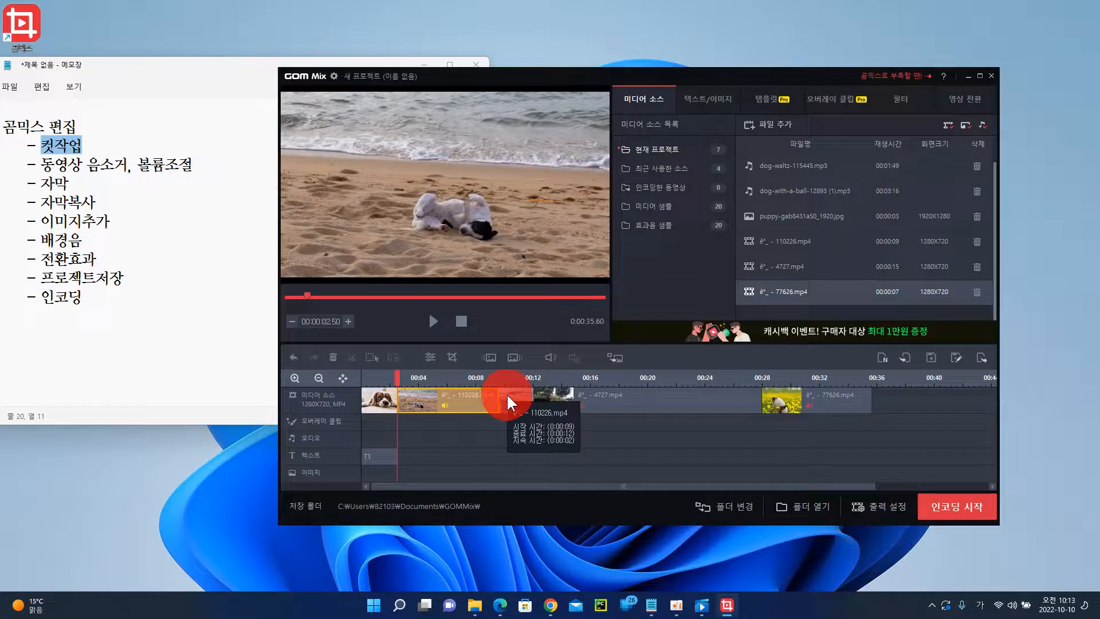
{"action": "left_click", "coordinate": [507, 393]}
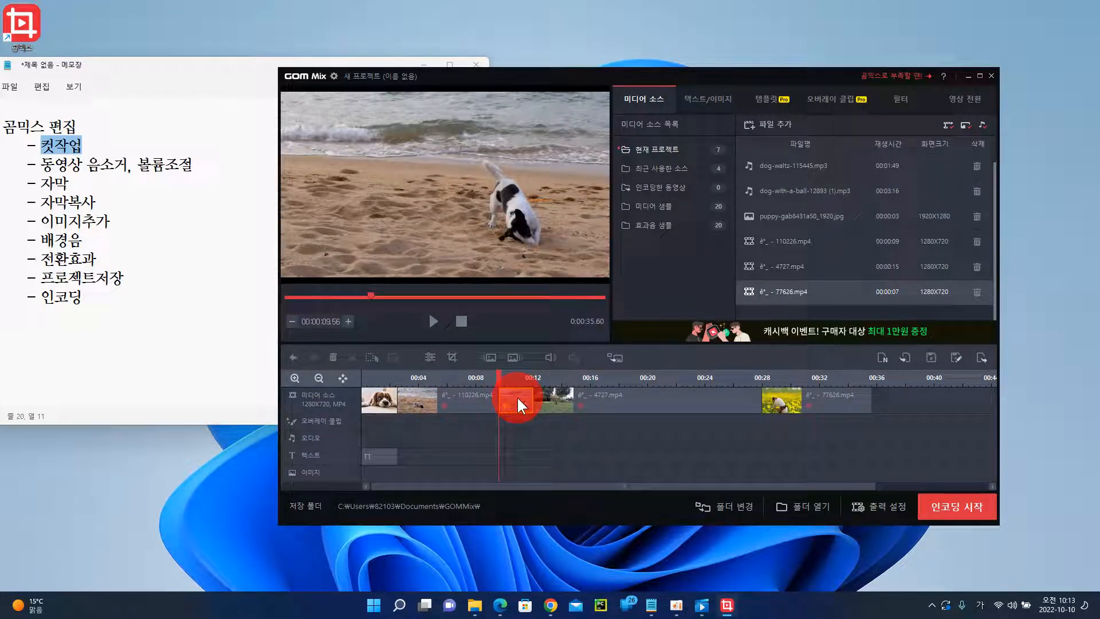
{"action": "left_click", "coordinate": [332, 356]}
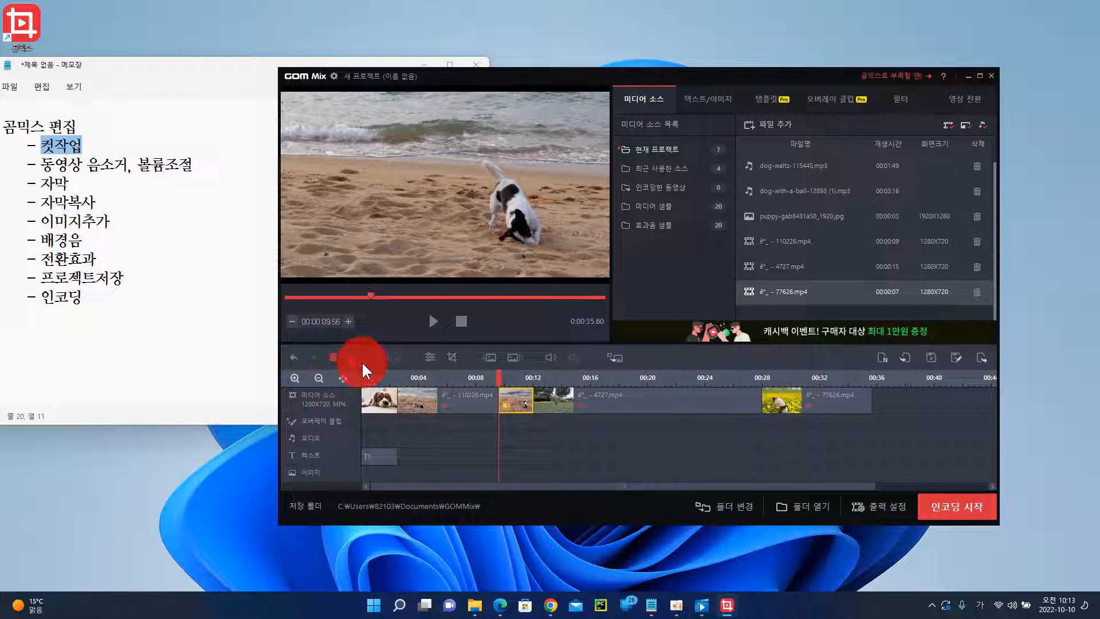
{"action": "left_click", "coordinate": [503, 396]}
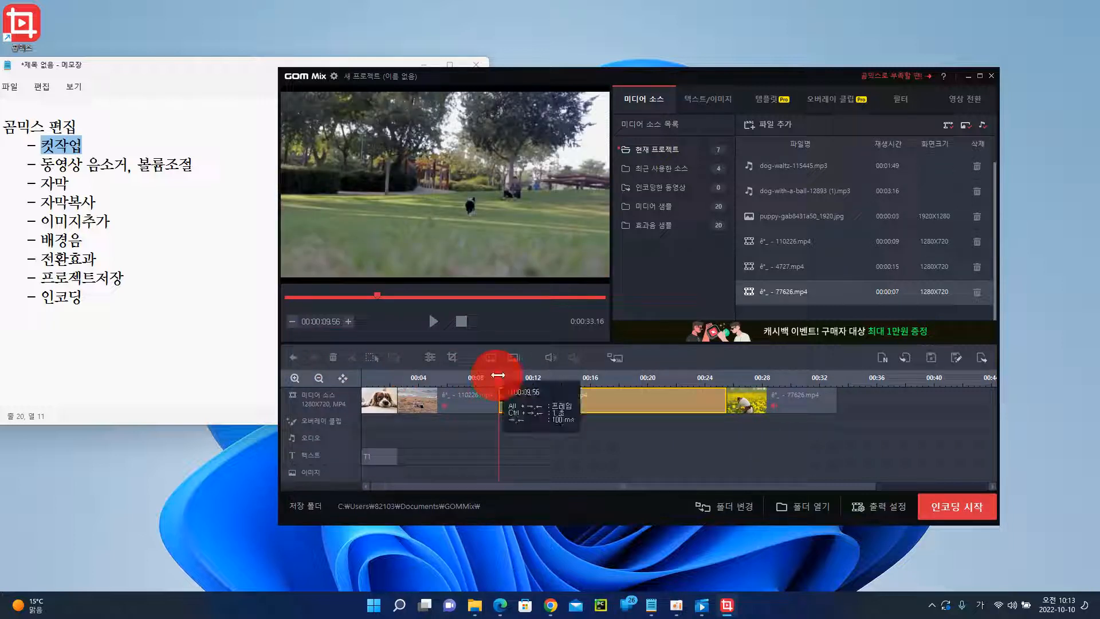
Play across the join from 110226 into 4727 starting at 8 seconds, and review the opening of the 4727 clip
{"action": "left_click", "coordinate": [477, 377]}
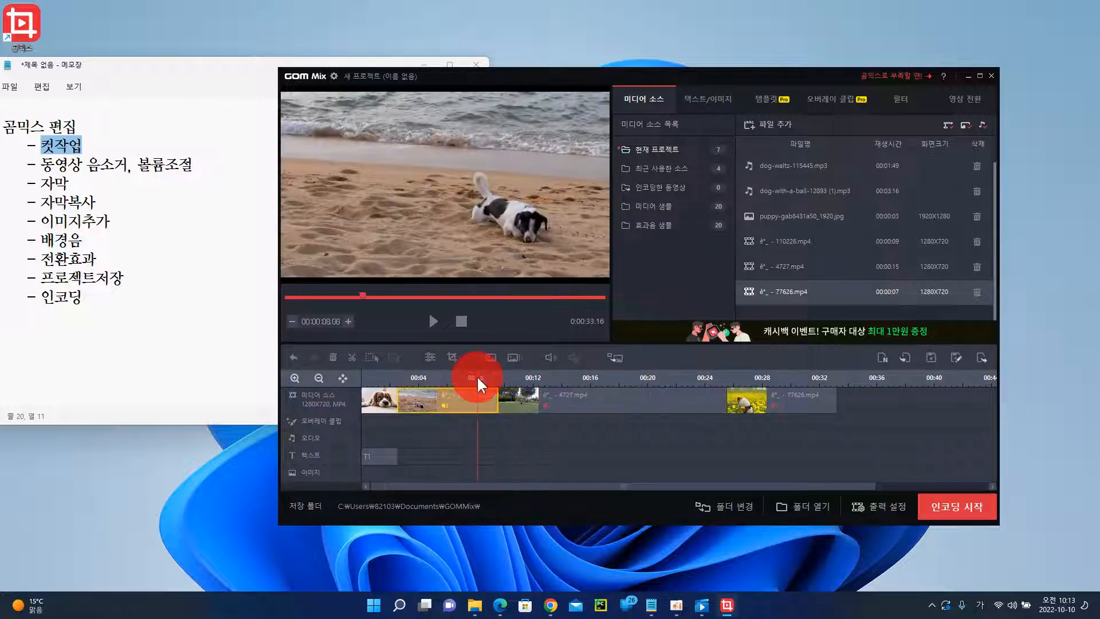
{"action": "key", "text": "space"}
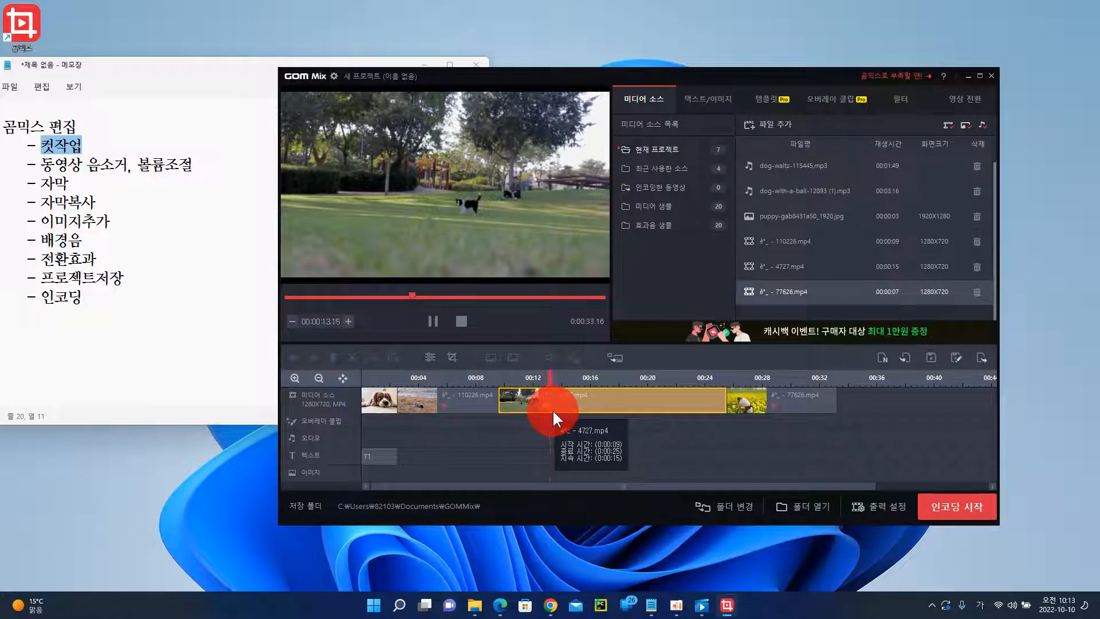
{"action": "left_click", "coordinate": [574, 378]}
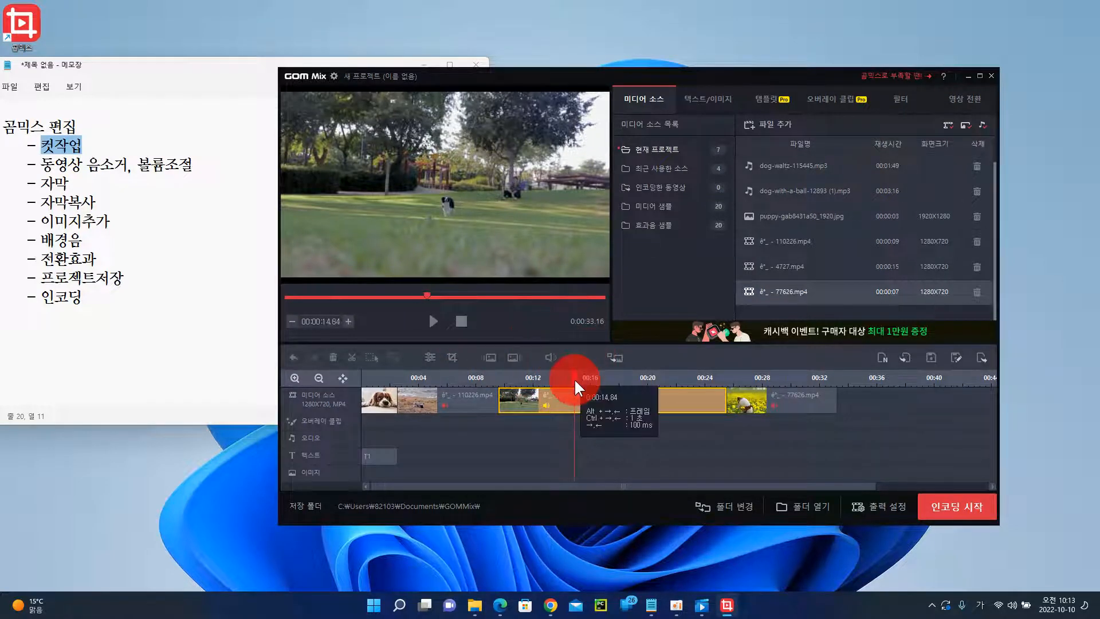
{"action": "left_click_drag", "start_coordinate": [563, 378], "coordinate": [503, 374]}
{"action": "key", "text": "space"}
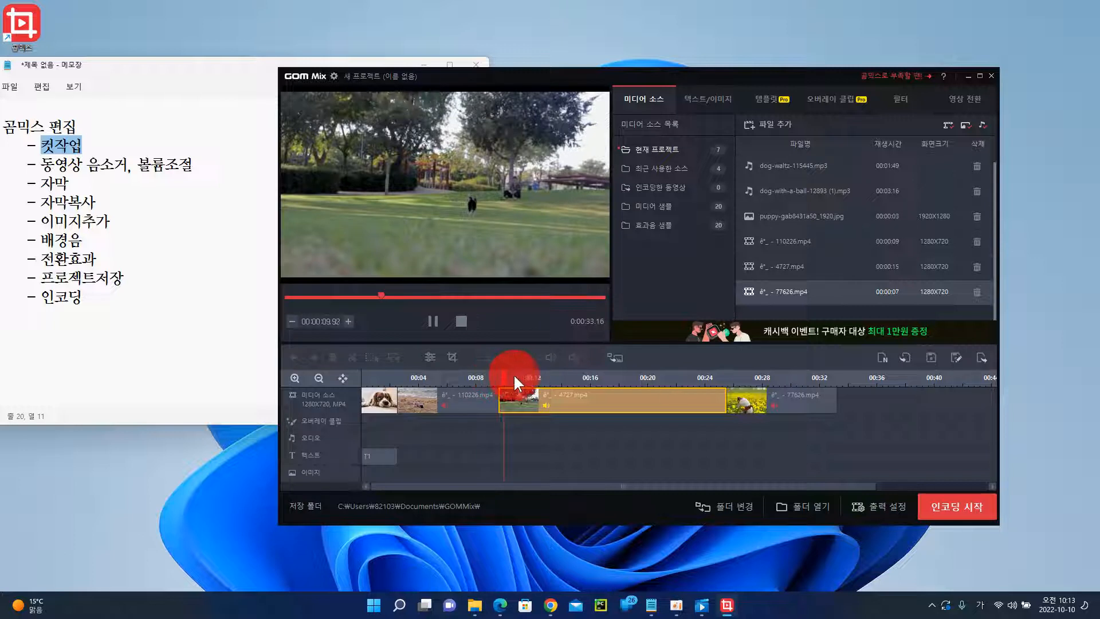
Split the 4727 clip at 0:00:12.20 and delete the segment before the cut
{"action": "left_click", "coordinate": [480, 212]}
{"action": "left_click_drag", "start_coordinate": [543, 378], "coordinate": [535, 380]}
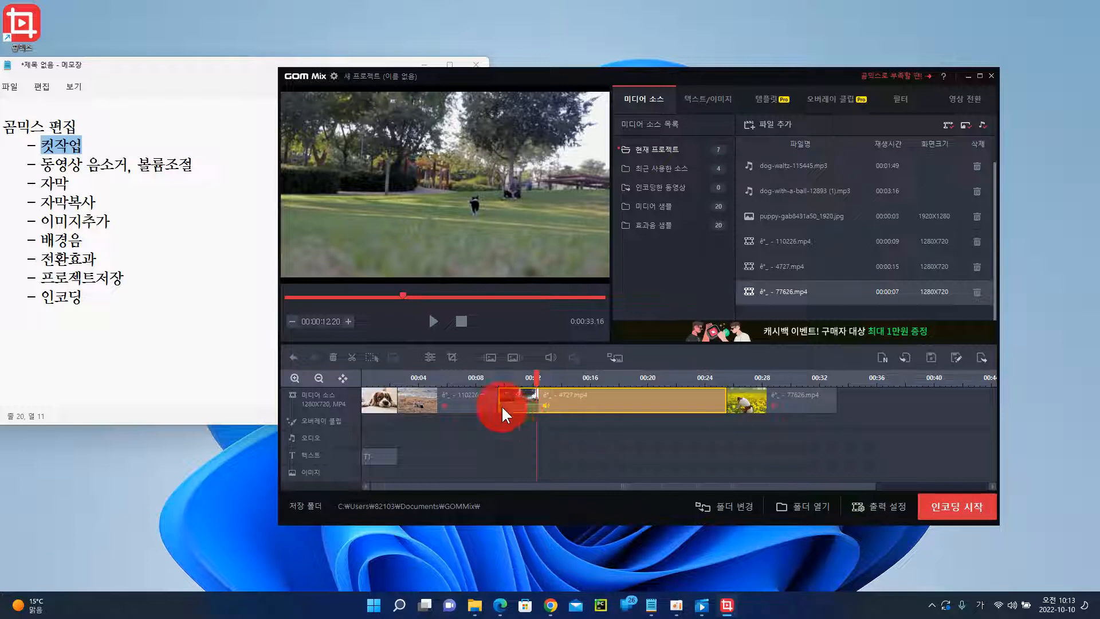
{"action": "key", "text": "s"}
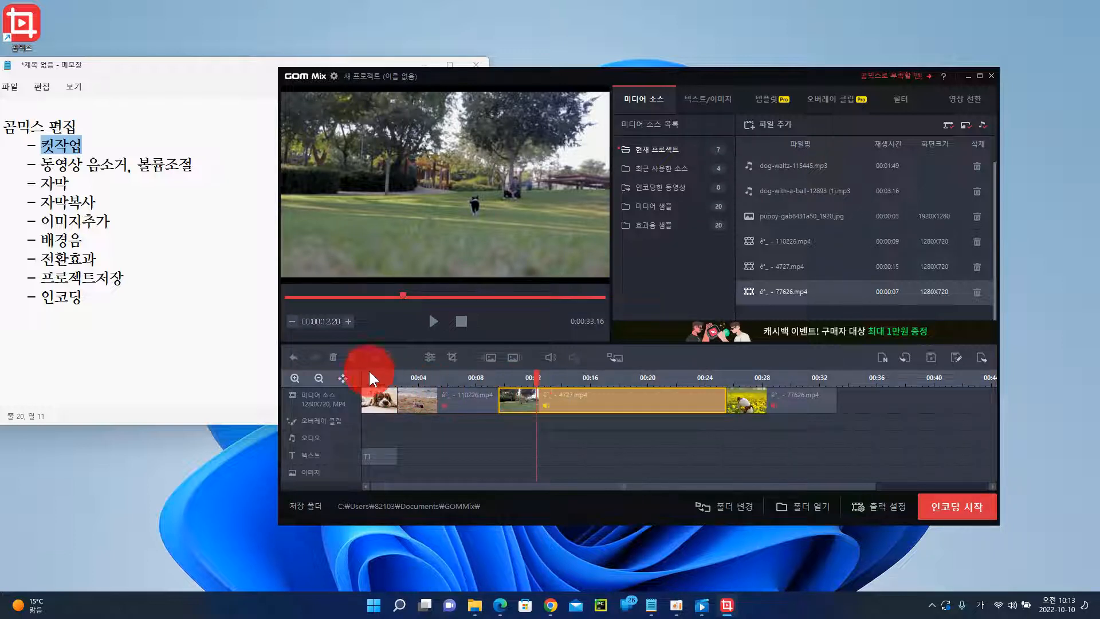
{"action": "left_click", "coordinate": [353, 361]}
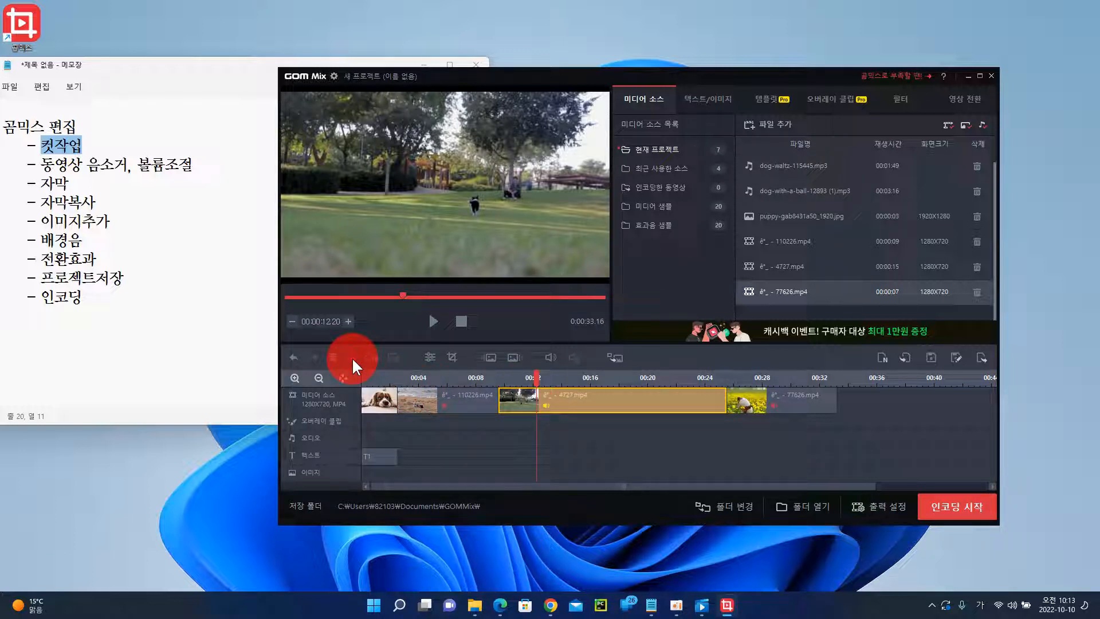
{"action": "left_click", "coordinate": [525, 394]}
{"action": "left_click_drag", "start_coordinate": [525, 393], "coordinate": [583, 396]}
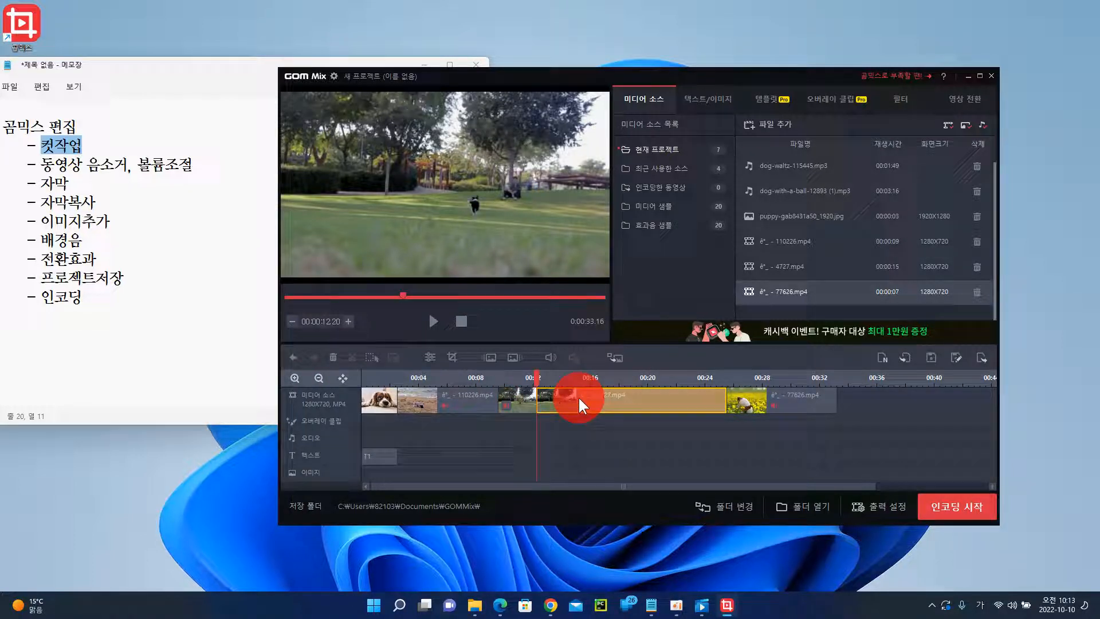
{"action": "left_click", "coordinate": [524, 397]}
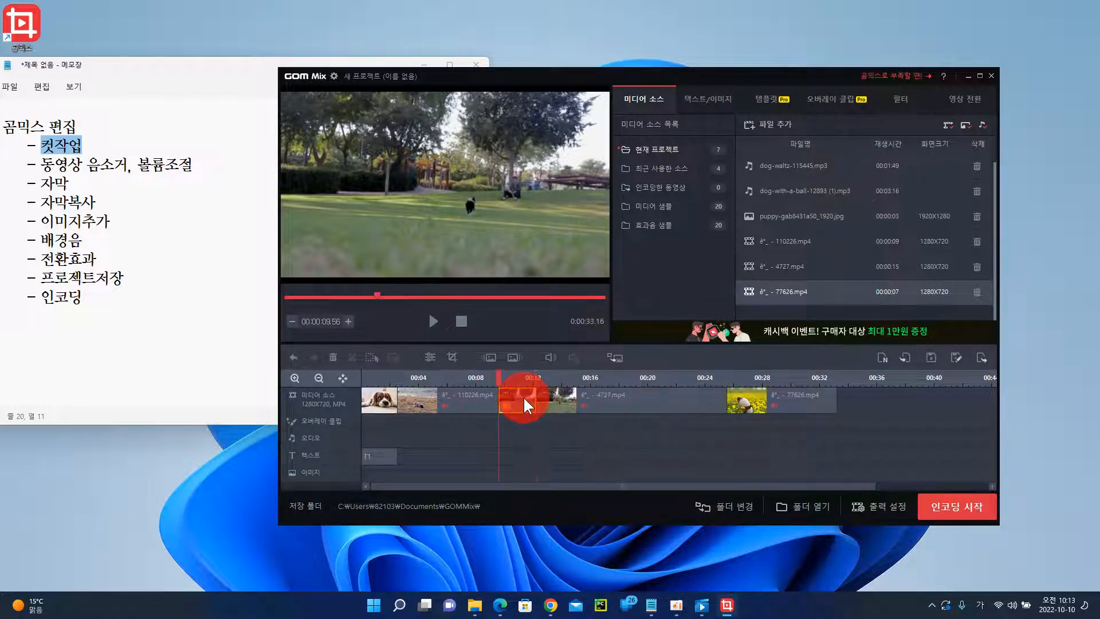
{"action": "left_click", "coordinate": [333, 356]}
Play through the remaining clips to check them, and split the 77626 clip at 0:00:25.16
{"action": "key", "text": "space"}
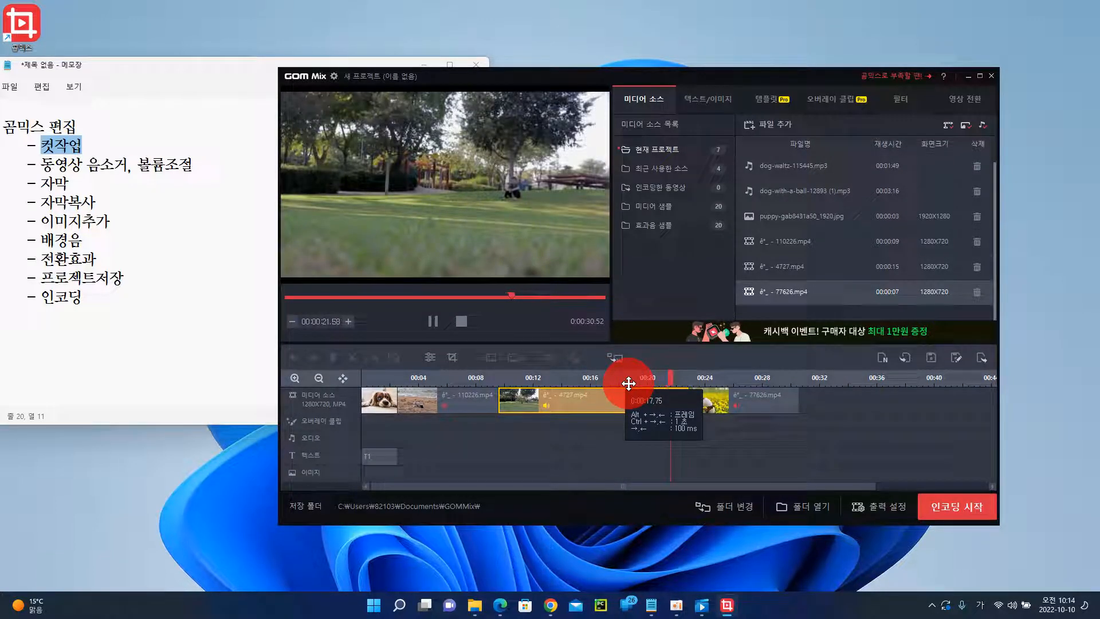
{"action": "left_click", "coordinate": [718, 390]}
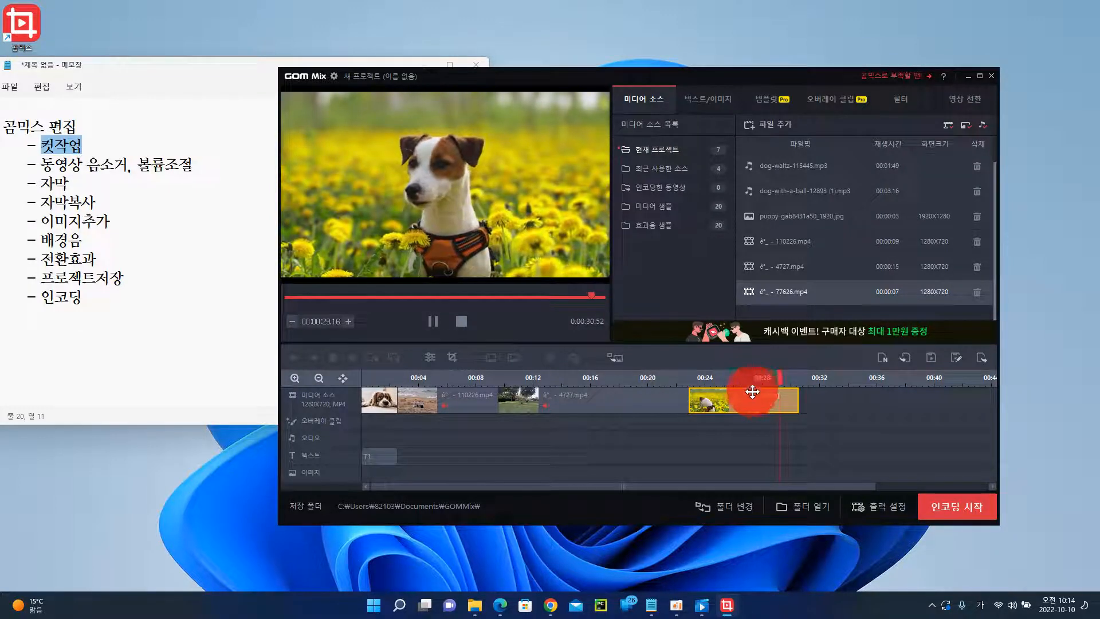
{"action": "left_click", "coordinate": [783, 377]}
{"action": "left_click_drag", "start_coordinate": [783, 376], "coordinate": [721, 375]}
{"action": "left_click", "coordinate": [748, 399]}
{"action": "left_click", "coordinate": [725, 427]}
{"action": "left_click", "coordinate": [719, 401]}
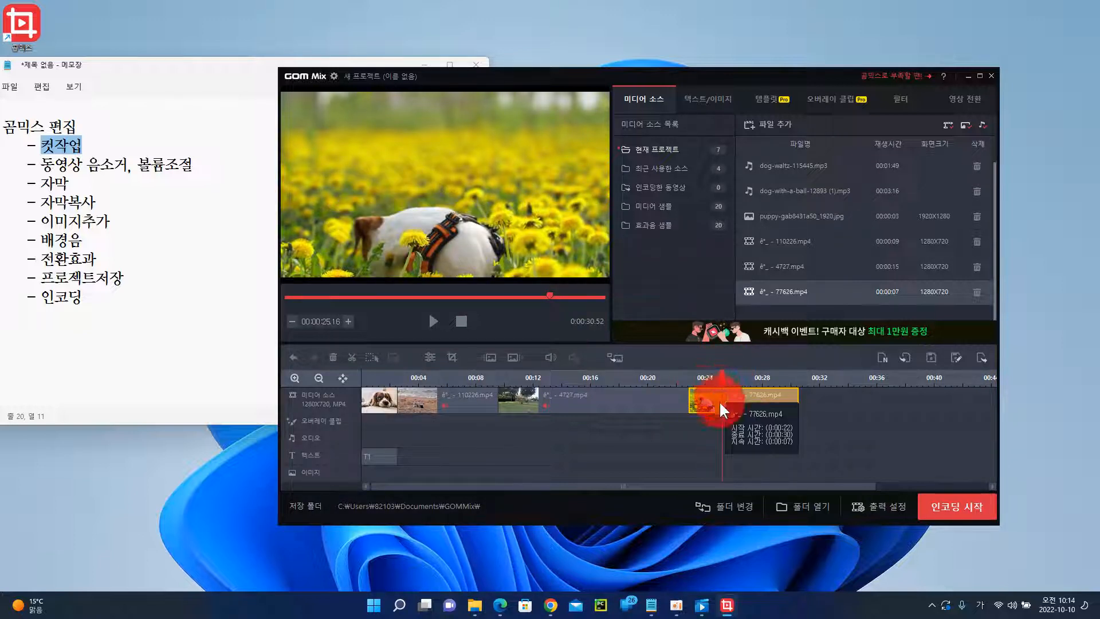
{"action": "left_click", "coordinate": [352, 358]}
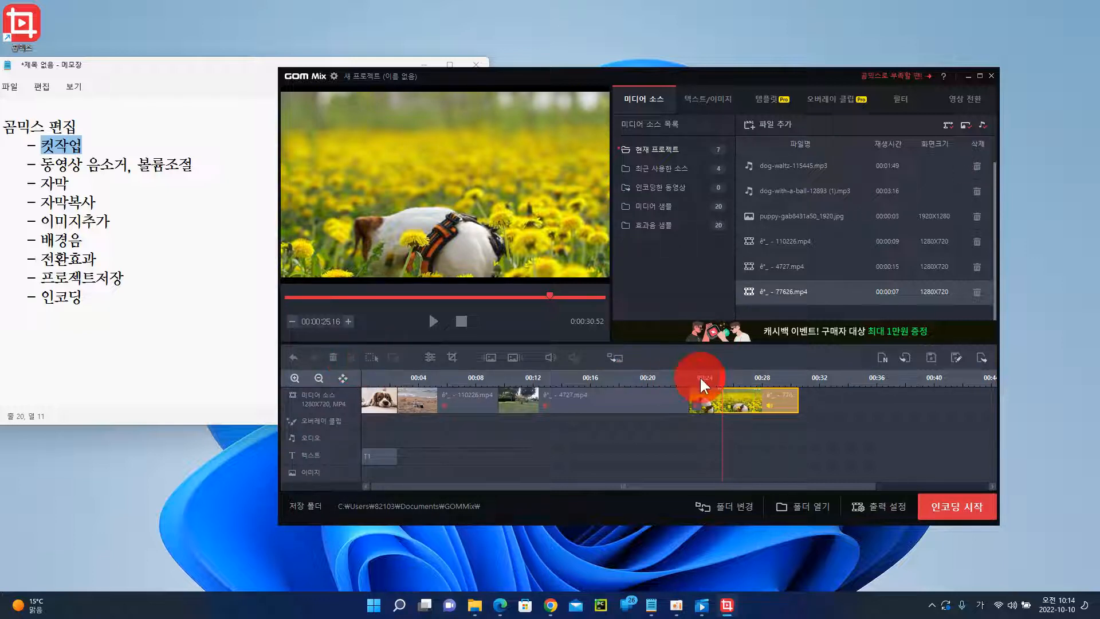
Undo a trial deletion of the second 77626 segment, and split that segment at 0:00:27.24
{"action": "key", "text": "Delete"}
{"action": "key", "text": "ctrl+z"}
{"action": "left_click_drag", "start_coordinate": [722, 375], "coordinate": [752, 373]}
{"action": "left_click", "coordinate": [751, 405]}
{"action": "left_click", "coordinate": [350, 361]}
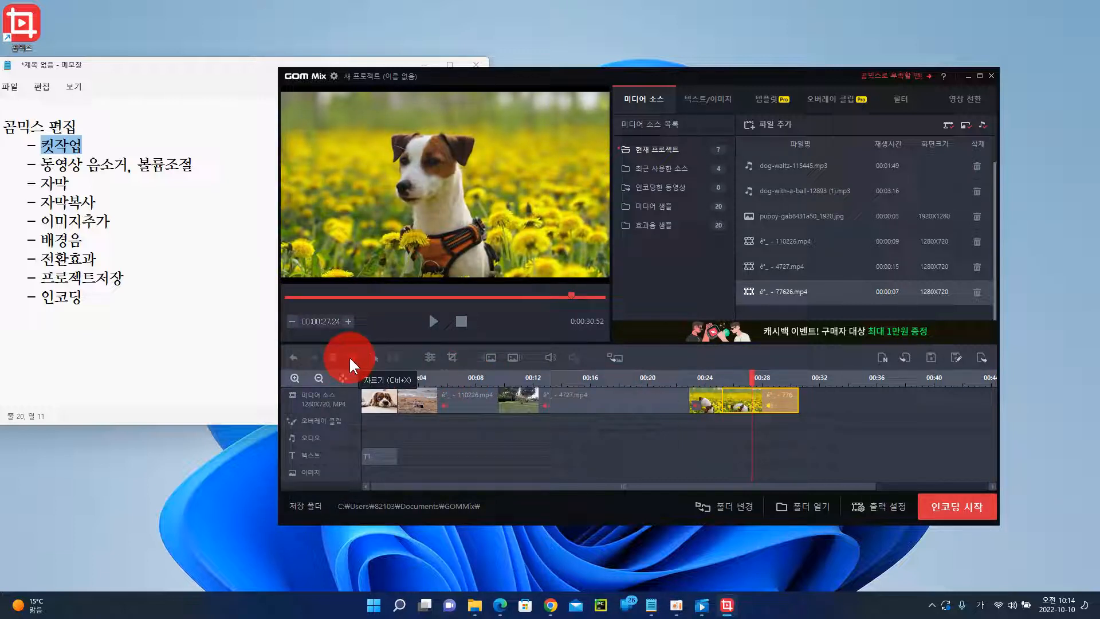
Delete the middle segment of the 77626 clip between the two cuts, keeping its first and last parts
{"action": "left_click", "coordinate": [734, 394]}
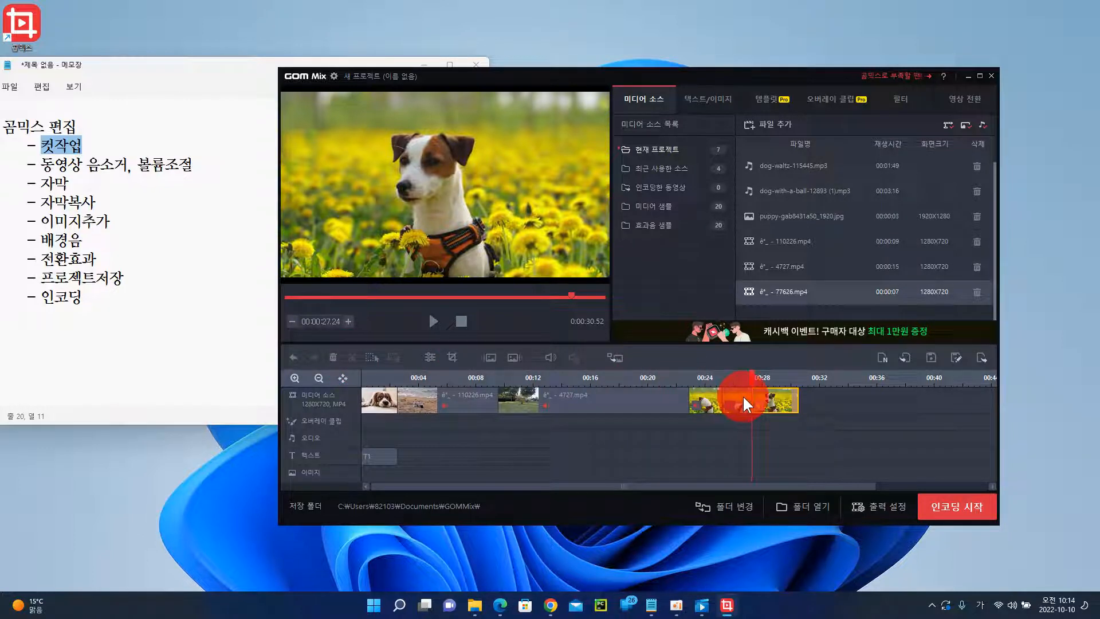
{"action": "left_click", "coordinate": [710, 392]}
{"action": "left_click", "coordinate": [766, 391]}
{"action": "left_click", "coordinate": [740, 392]}
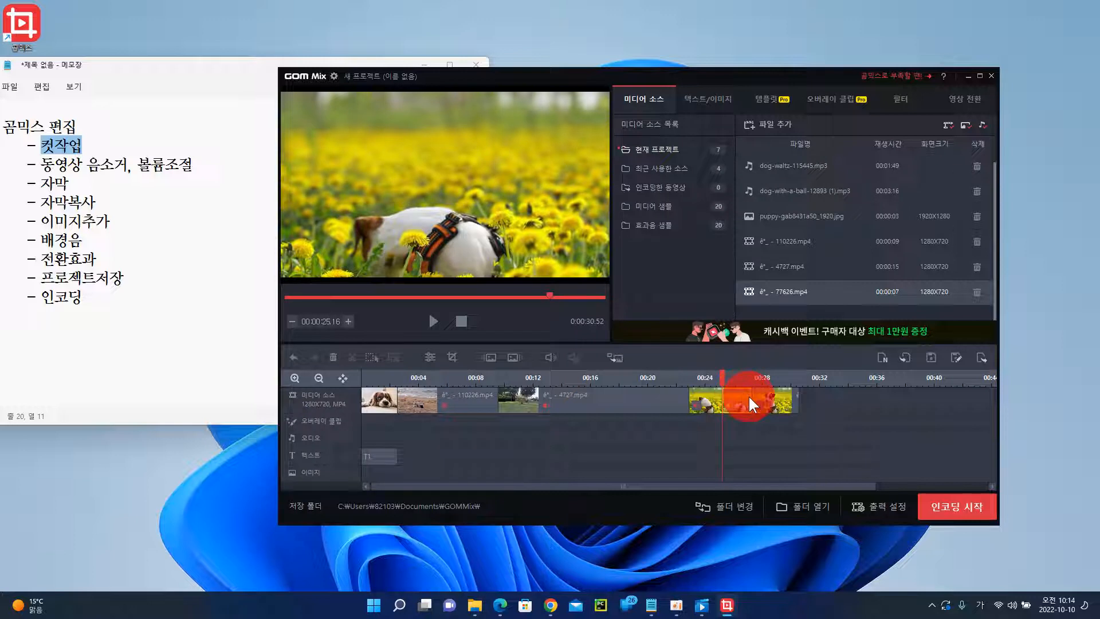
{"action": "left_click", "coordinate": [458, 376]}
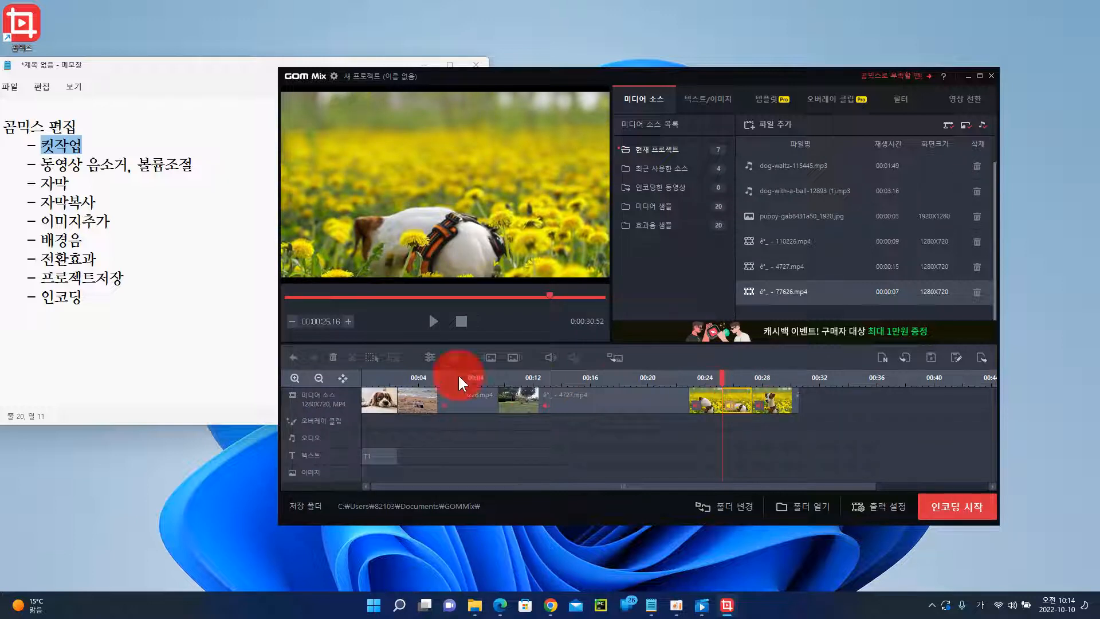
{"action": "left_click", "coordinate": [335, 357]}
{"action": "left_click", "coordinate": [758, 387]}
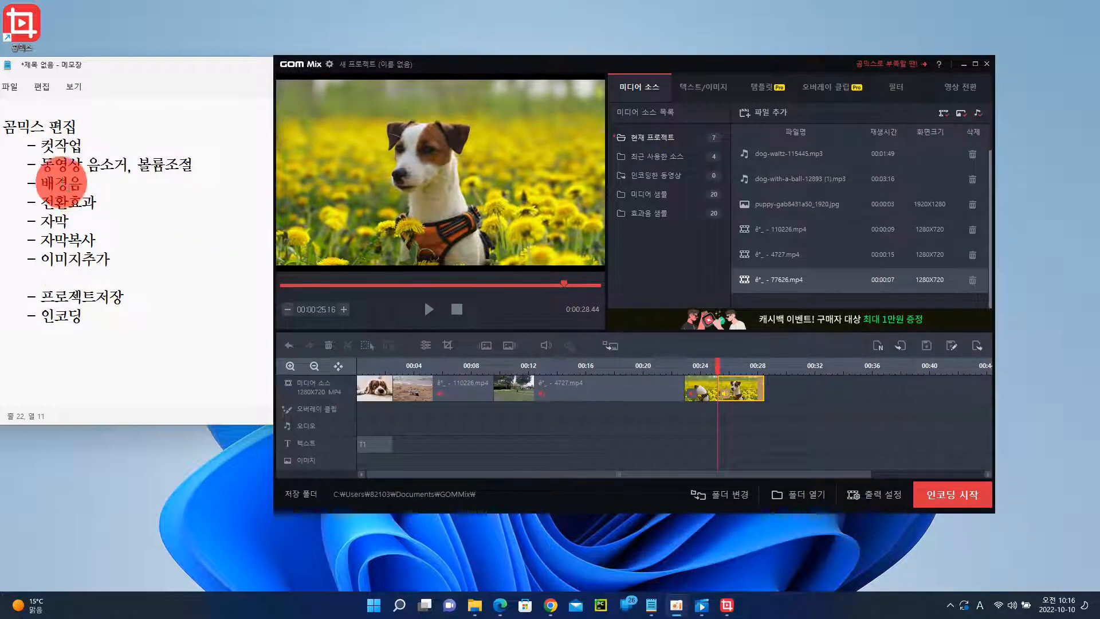
Highlight 동영상 음소거 in the Notepad outline, and play the 110226 clip in GOM Mix to check its sound
{"action": "left_click", "coordinate": [29, 161]}
{"action": "left_click_drag", "start_coordinate": [30, 161], "coordinate": [124, 163]}
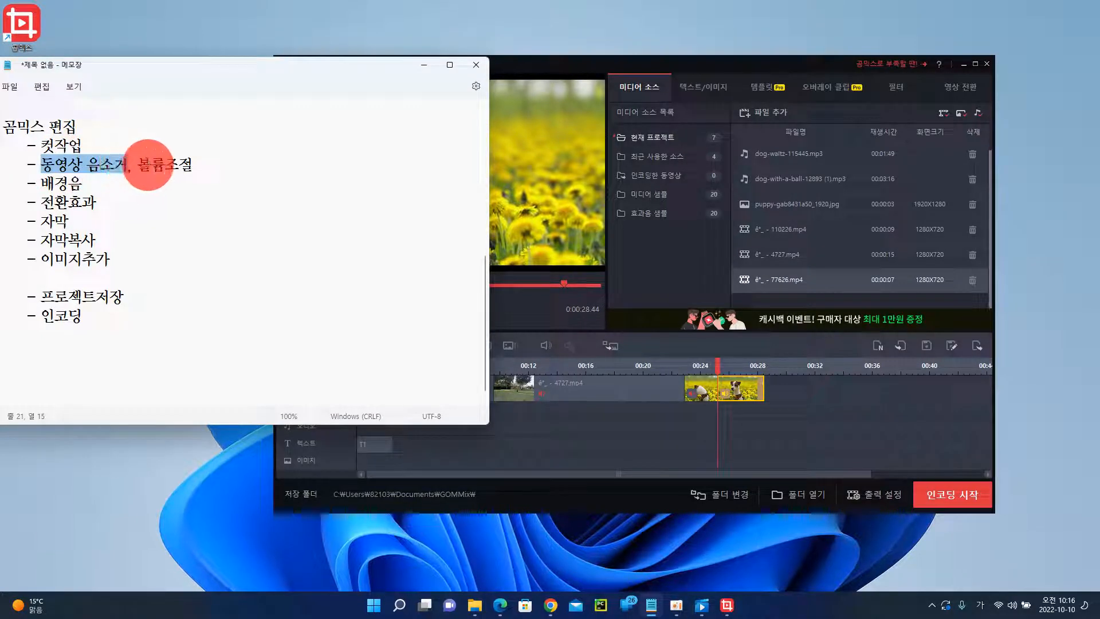
{"action": "left_click", "coordinate": [615, 85]}
{"action": "left_click_drag", "start_coordinate": [713, 372], "coordinate": [404, 365]}
{"action": "left_click", "coordinate": [422, 380]}
{"action": "key", "text": "space"}
{"action": "mouse_move", "coordinate": [427, 363]}
{"action": "left_mouse_down"}
{"action": "mouse_move", "coordinate": [437, 367]}
{"action": "mouse_move", "coordinate": [407, 366]}
{"action": "left_mouse_up"}
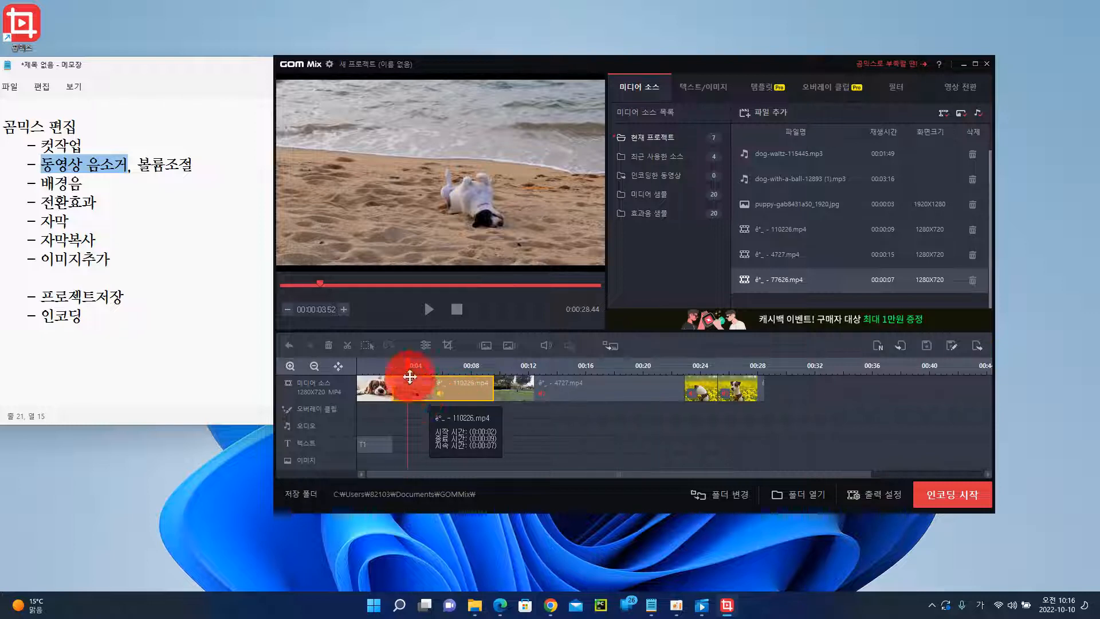
Mute the 110226 clip on the media source track and play it to check the result
{"action": "right_click", "coordinate": [440, 397]}
{"action": "left_click", "coordinate": [464, 412]}
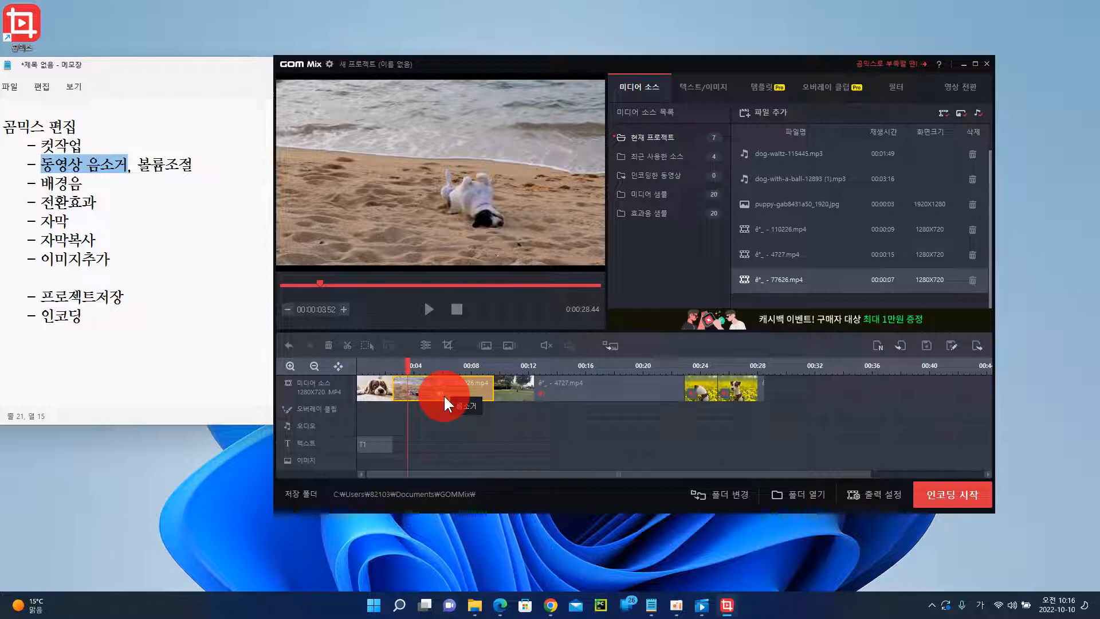
{"action": "key", "text": "space"}
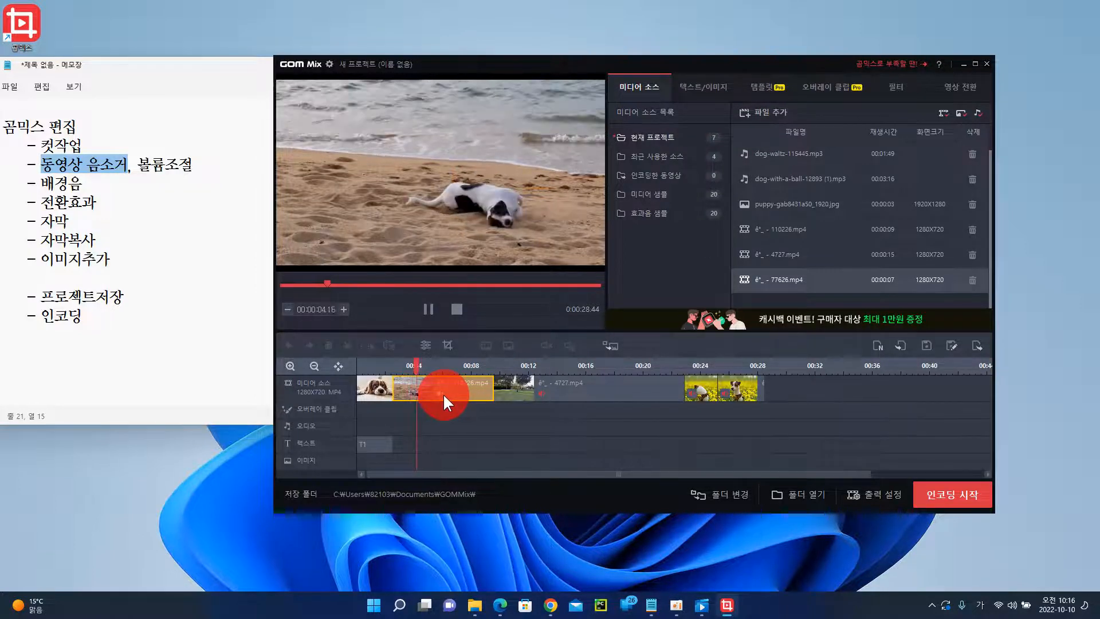
Stop the playback and set the volume of the 4727 clip on the media source track to 54
{"action": "key", "text": "space"}
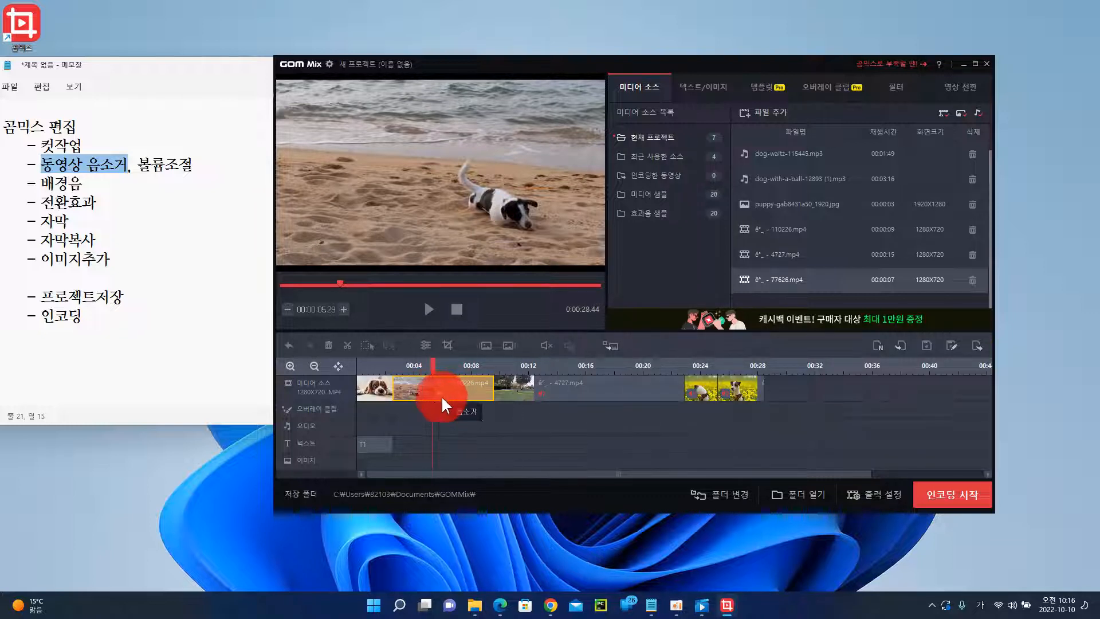
{"action": "left_click", "coordinate": [559, 391]}
{"action": "left_click", "coordinate": [465, 363]}
{"action": "left_click_drag", "start_coordinate": [496, 370], "coordinate": [512, 369]}
{"action": "left_click", "coordinate": [534, 389]}
{"action": "left_click", "coordinate": [545, 394]}
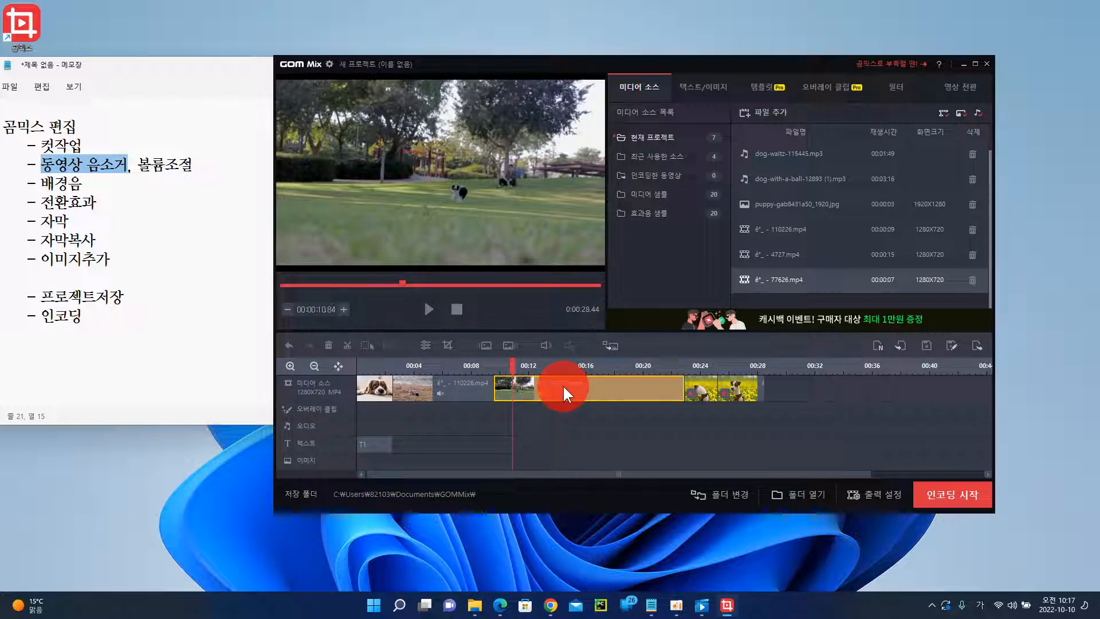
{"action": "left_click", "coordinate": [545, 345]}
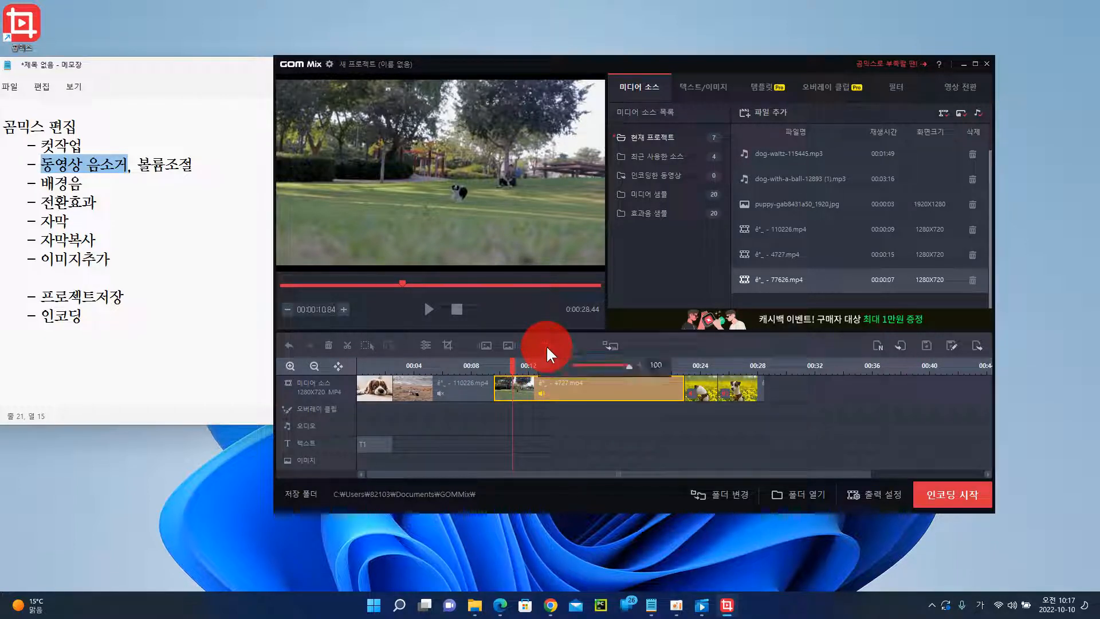
{"action": "left_click_drag", "start_coordinate": [626, 370], "coordinate": [596, 367]}
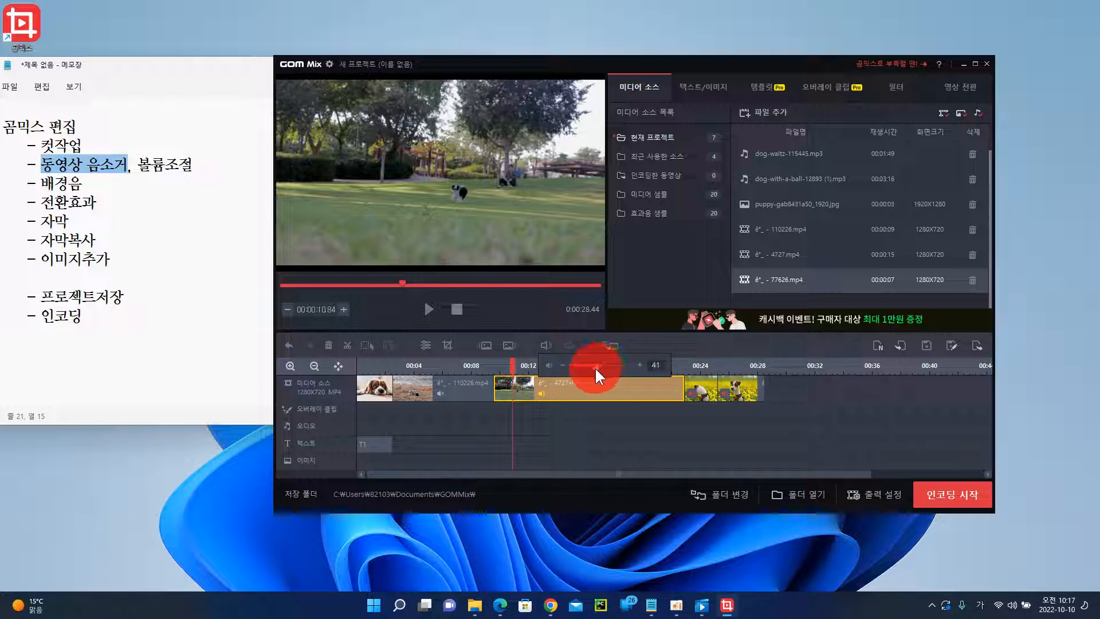
{"action": "left_click_drag", "start_coordinate": [595, 367], "coordinate": [600, 368]}
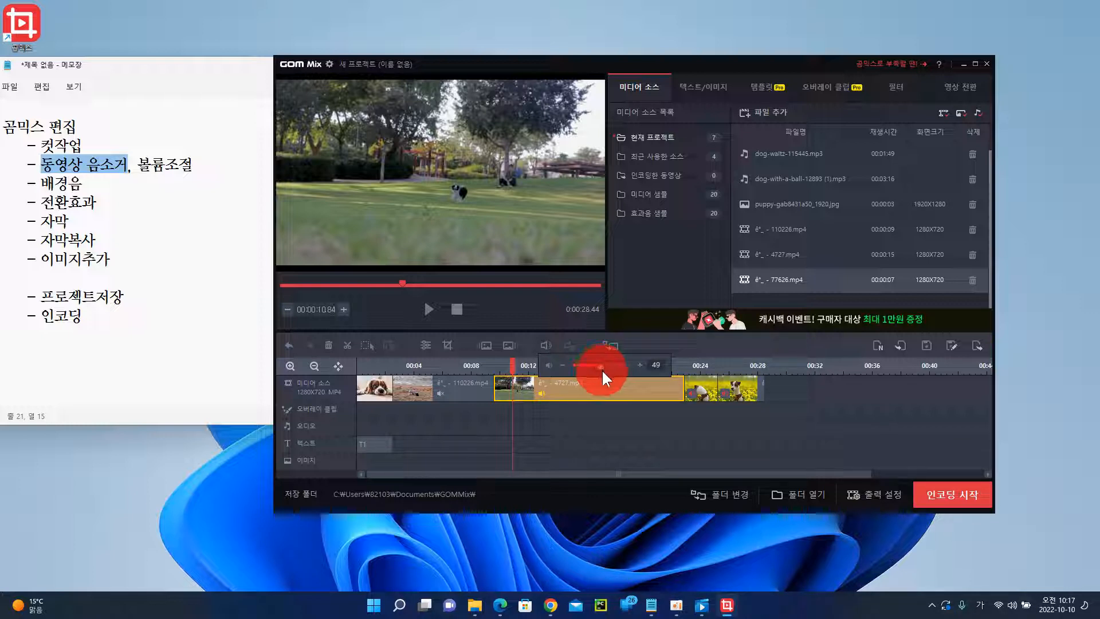
{"action": "left_click_drag", "start_coordinate": [595, 367], "coordinate": [602, 369]}
{"action": "left_click_drag", "start_coordinate": [605, 368], "coordinate": [603, 370]}
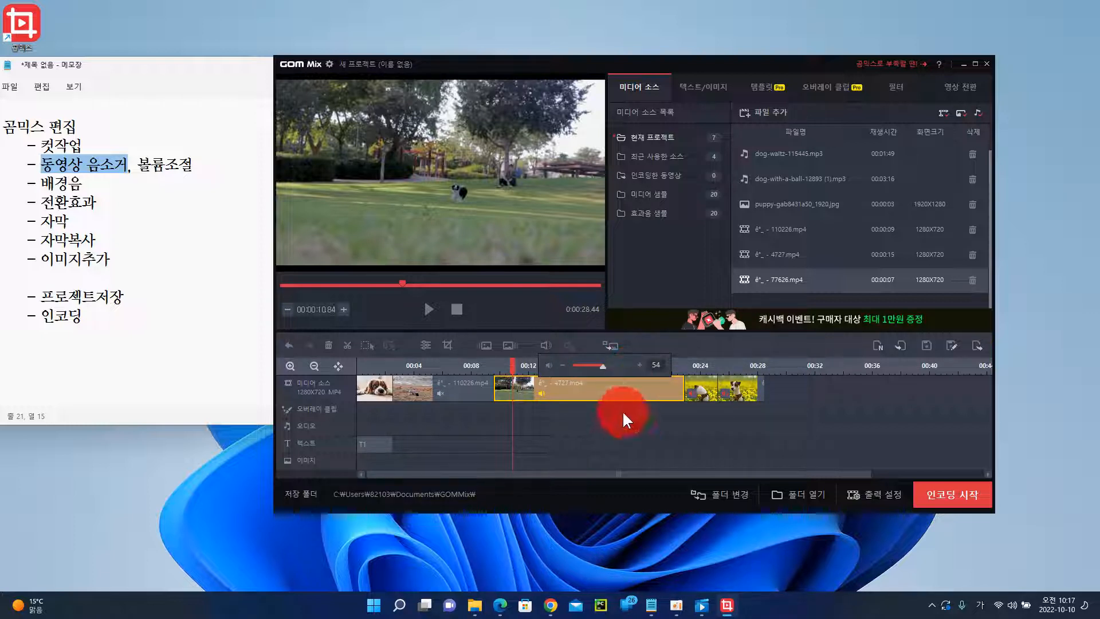
{"action": "left_click", "coordinate": [620, 393]}
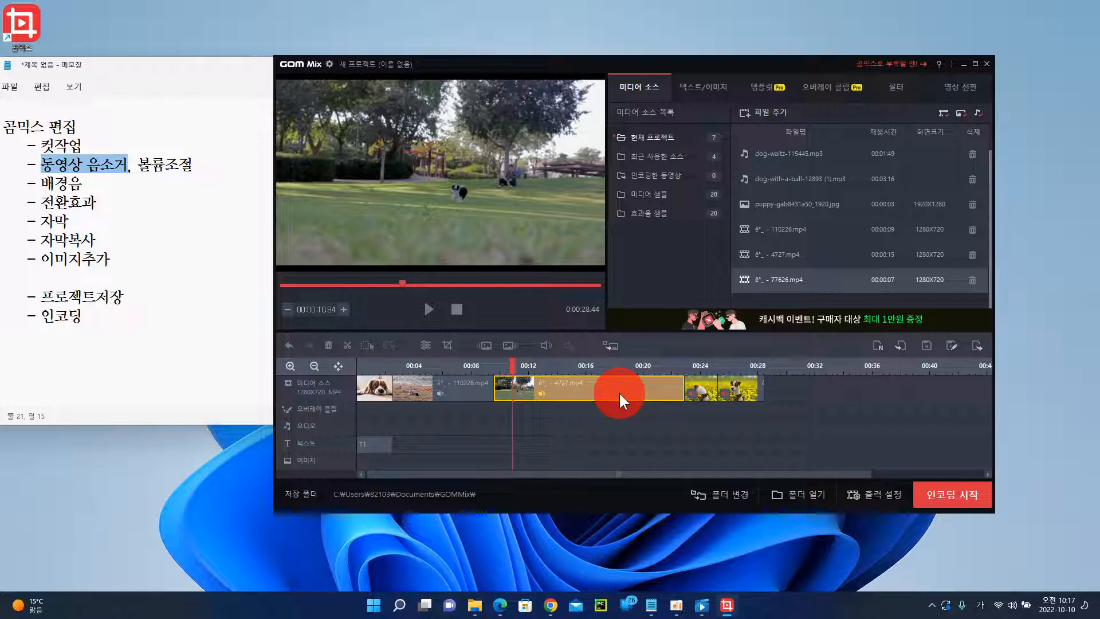
Highlight 배경음 in the Notepad outline, and add dog-waltz-115445.mp3 to the GOM Mix audio track starting at 0:00:00.00
{"action": "left_click", "coordinate": [710, 380]}
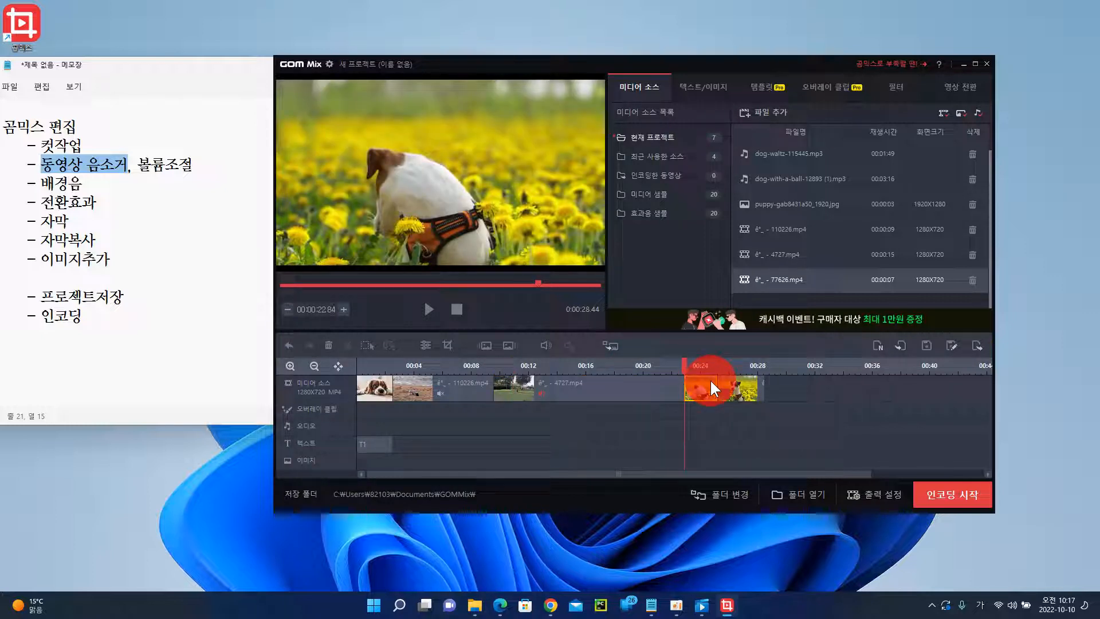
{"action": "left_click_drag", "start_coordinate": [37, 182], "coordinate": [78, 182]}
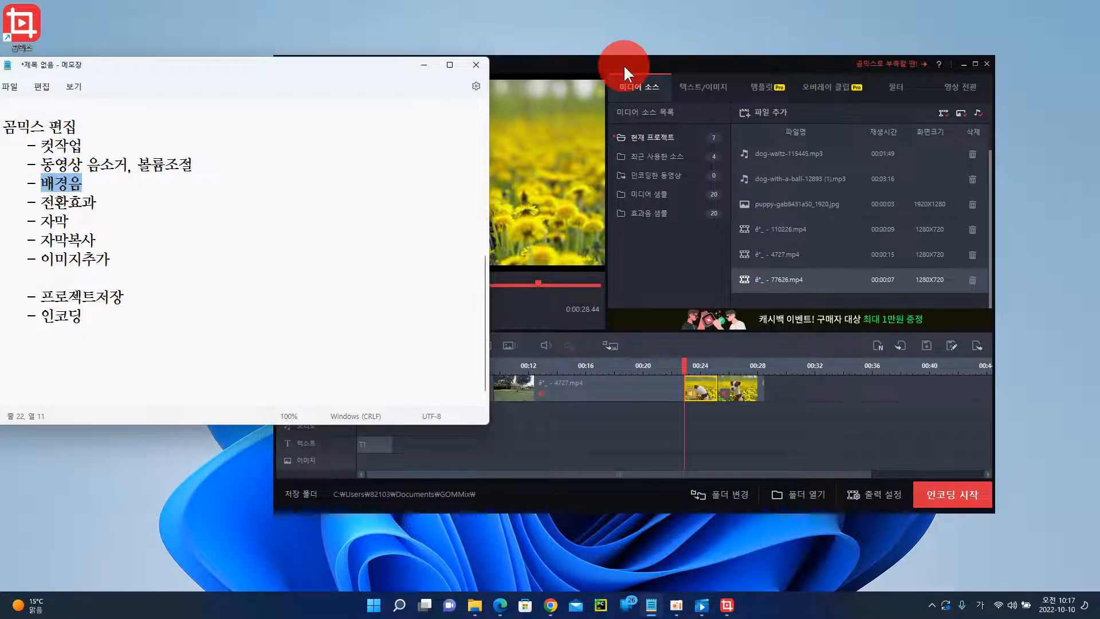
{"action": "left_click", "coordinate": [732, 60]}
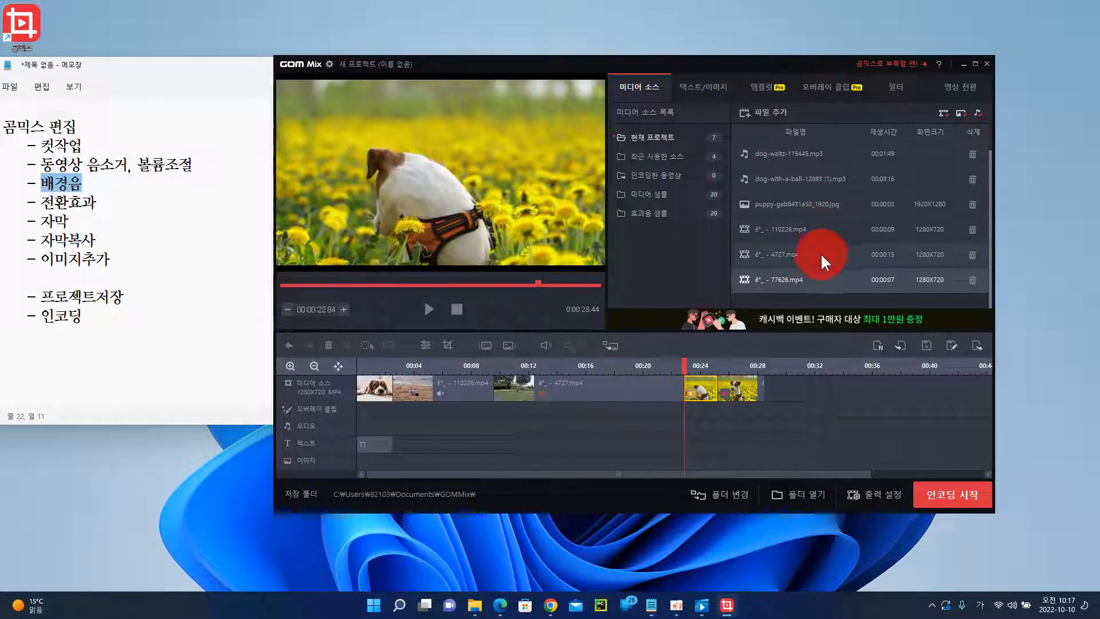
{"action": "left_click", "coordinate": [637, 81]}
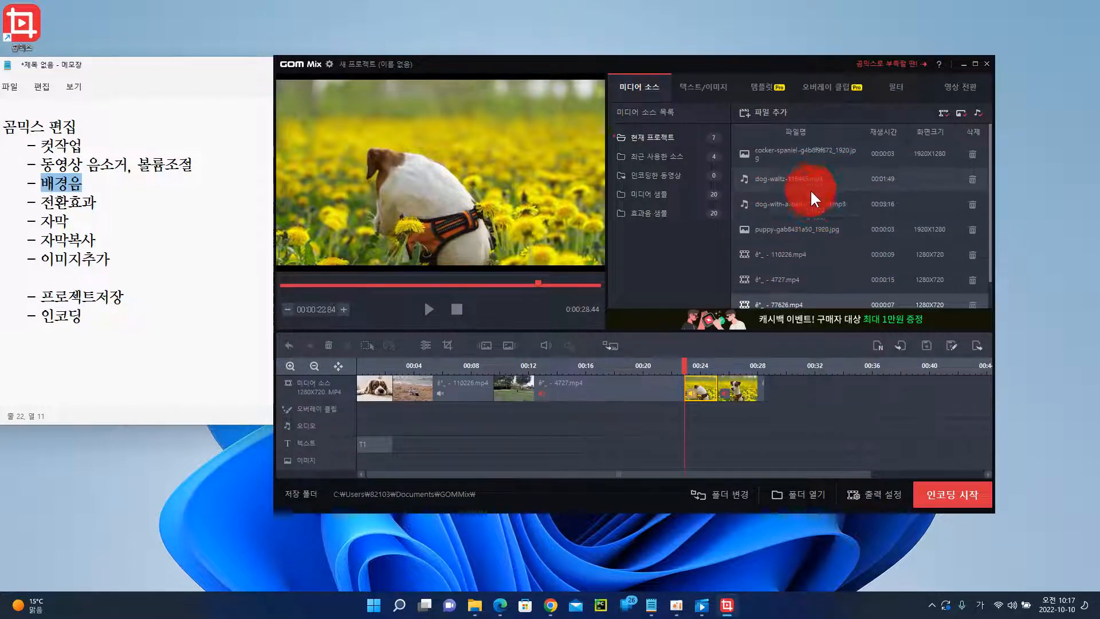
{"action": "left_click", "coordinate": [742, 180]}
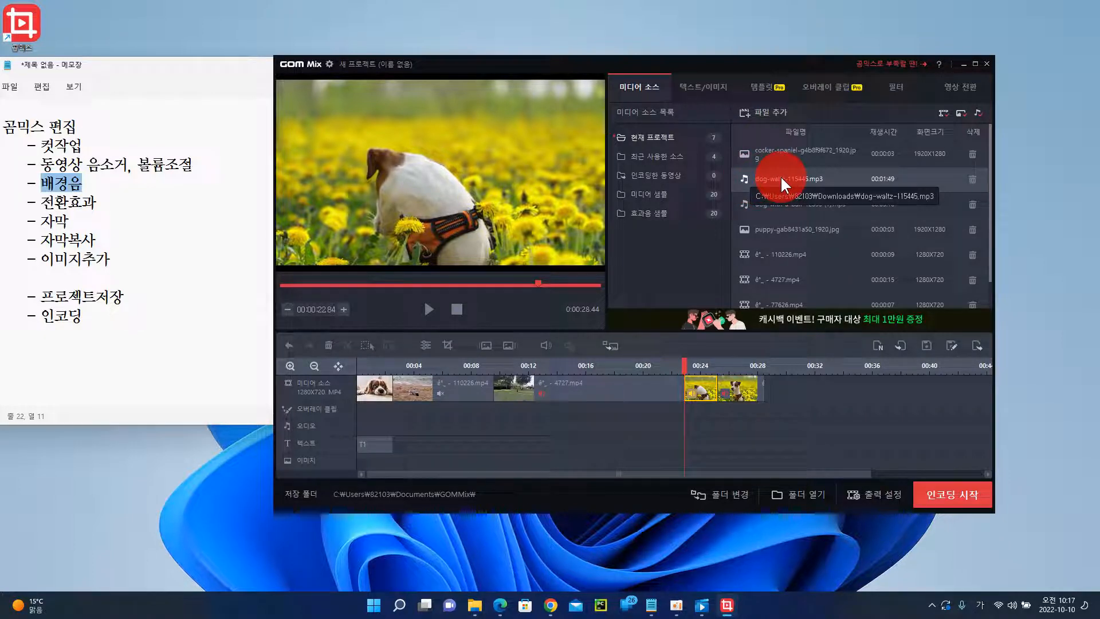
{"action": "left_click_drag", "start_coordinate": [765, 174], "coordinate": [363, 427]}
{"action": "left_click_drag", "start_coordinate": [732, 234], "coordinate": [369, 434]}
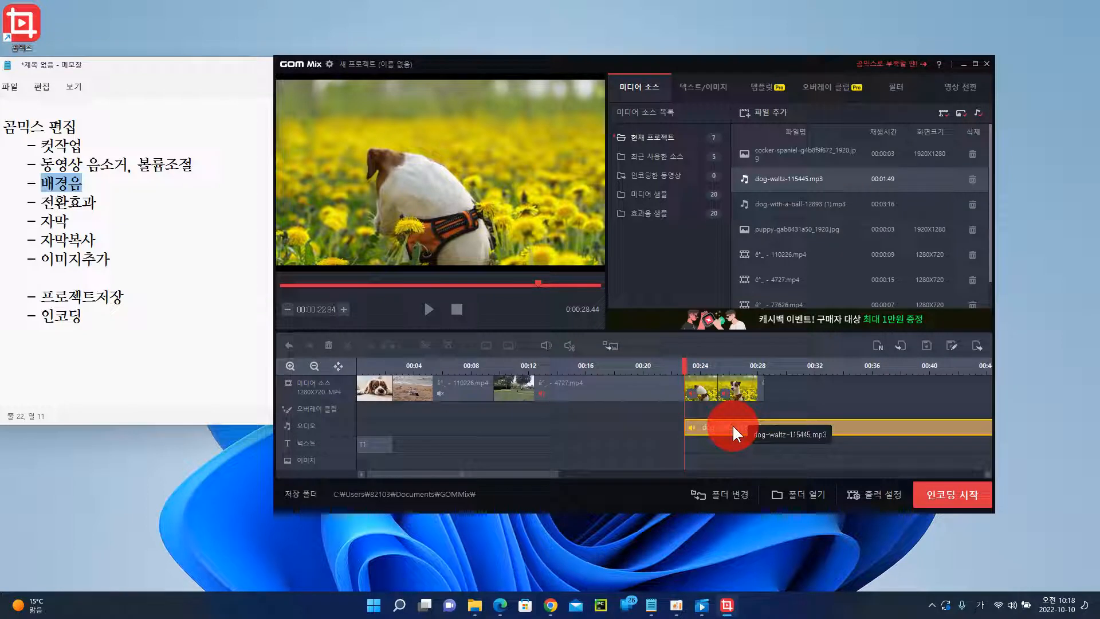
{"action": "left_click_drag", "start_coordinate": [732, 426], "coordinate": [360, 425]}
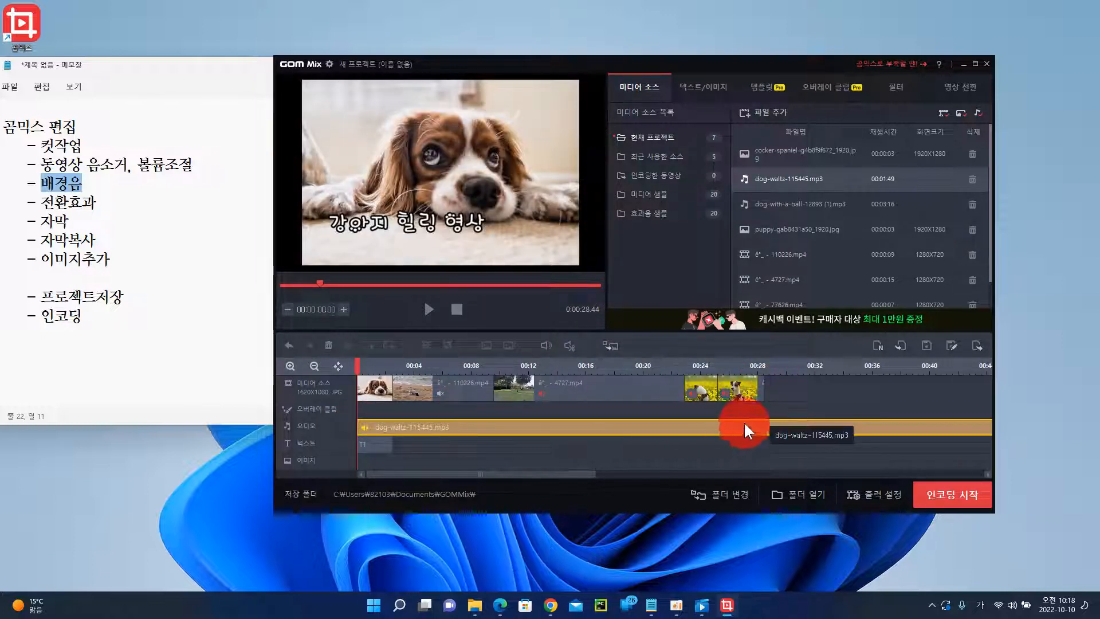
Shorten the dog-waltz-115445.mp3 clip on the audio track so that it ends together with the last video clip
{"action": "left_click", "coordinate": [314, 365]}
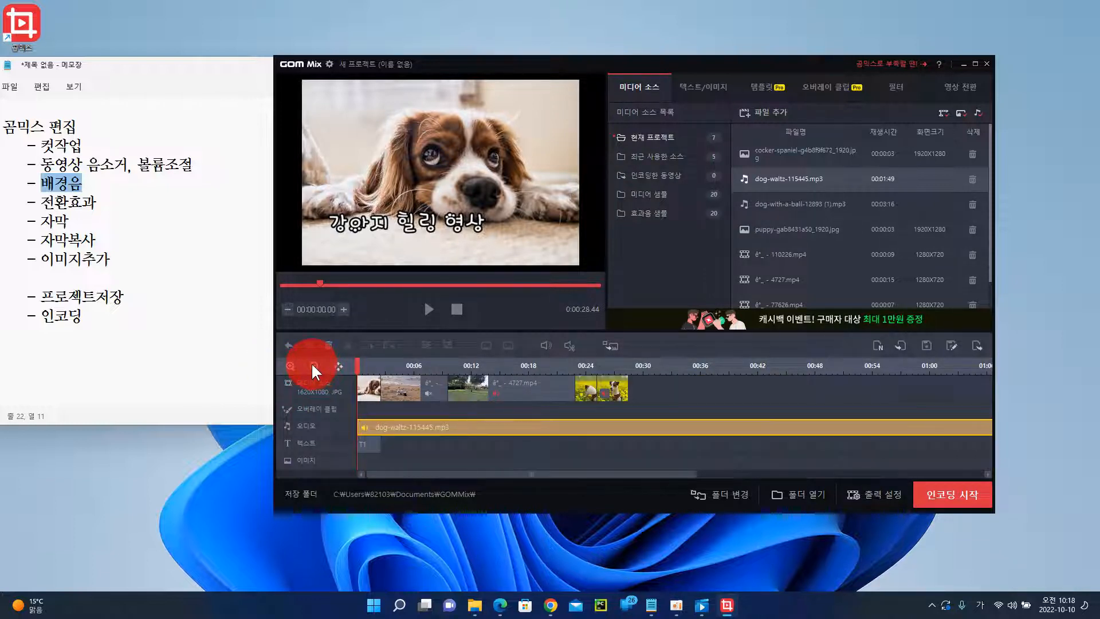
{"action": "left_click", "coordinate": [314, 365]}
{"action": "left_click", "coordinate": [313, 365]}
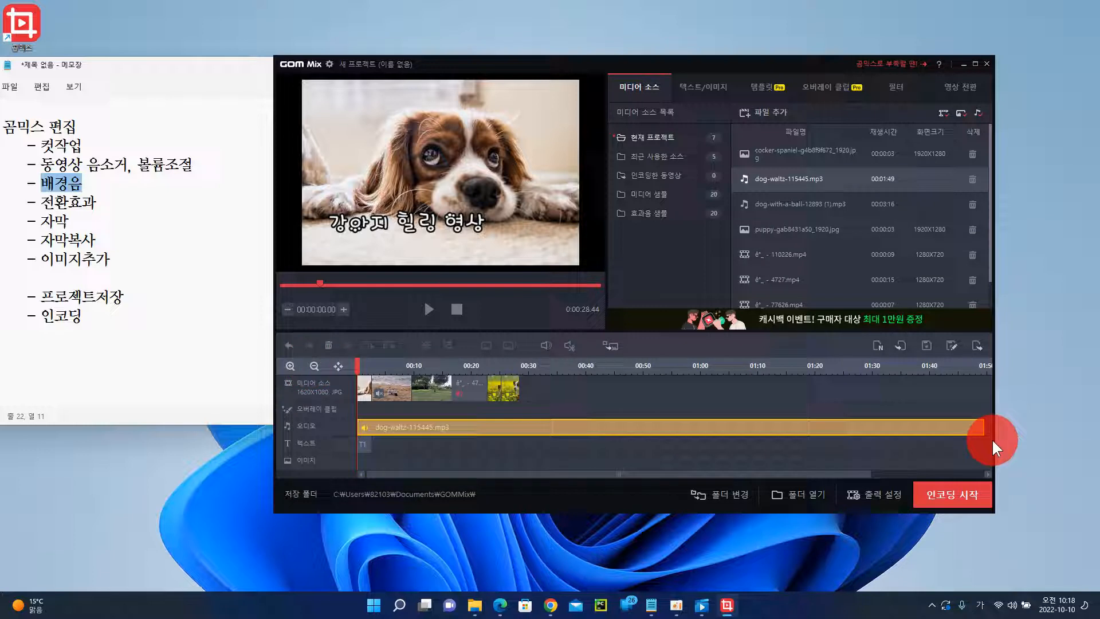
{"action": "left_click_drag", "start_coordinate": [983, 427], "coordinate": [539, 425]}
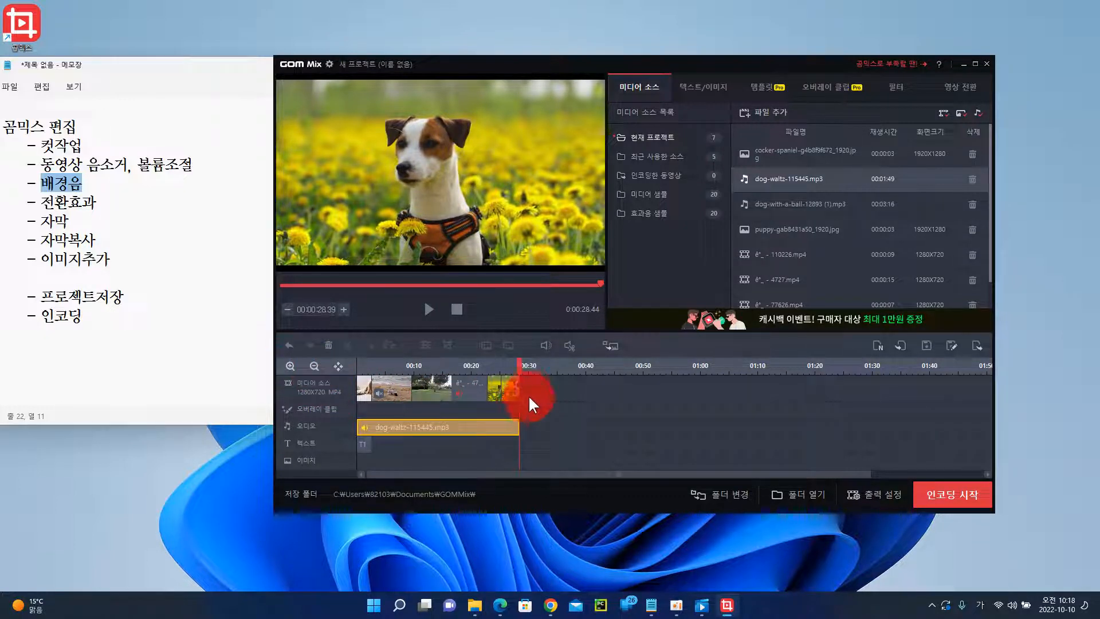
{"action": "left_click", "coordinate": [521, 370]}
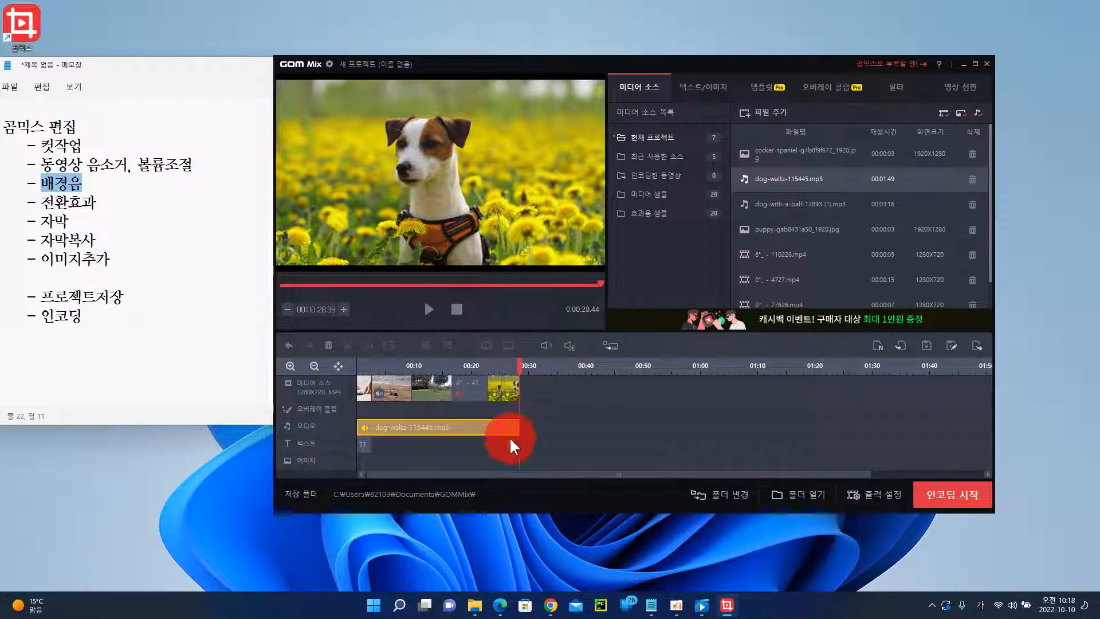
{"action": "left_click", "coordinate": [287, 364]}
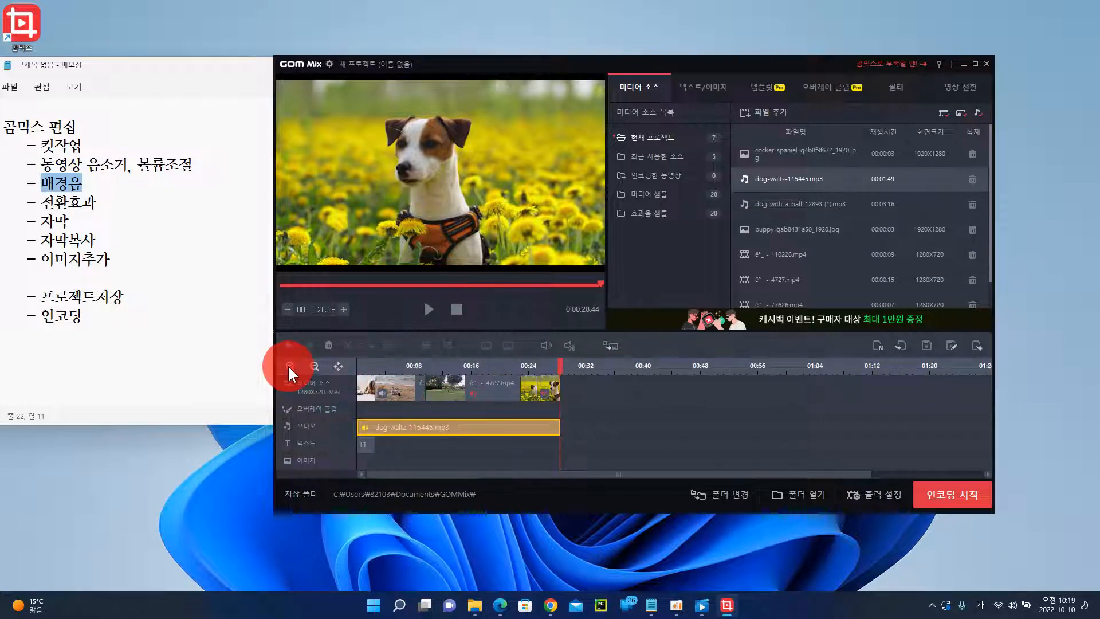
{"action": "left_click", "coordinate": [291, 366]}
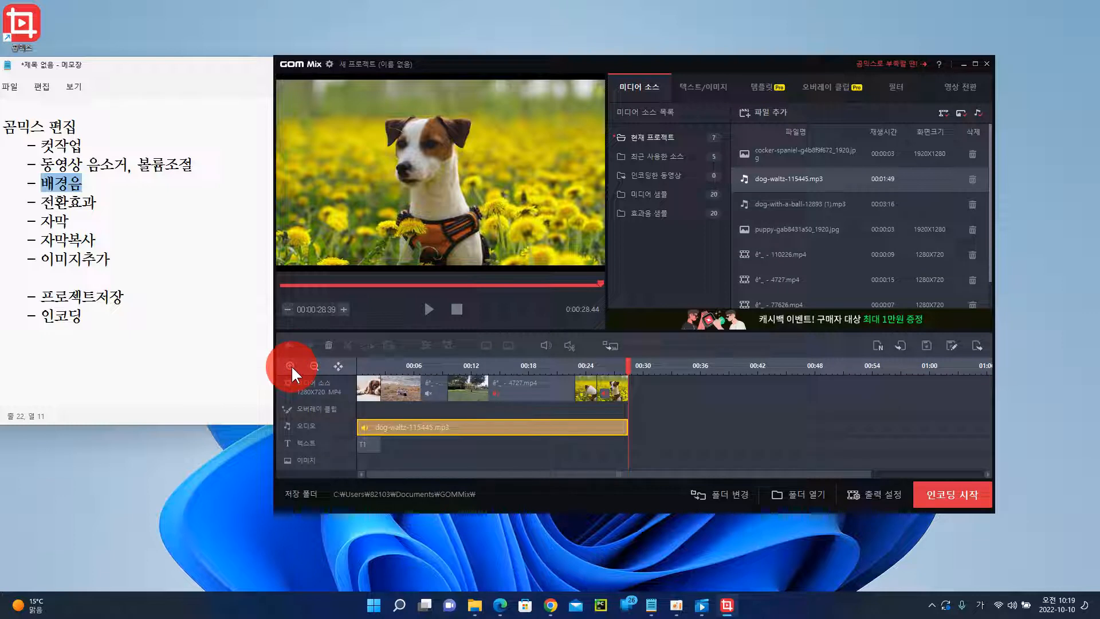
{"action": "left_click", "coordinate": [291, 365]}
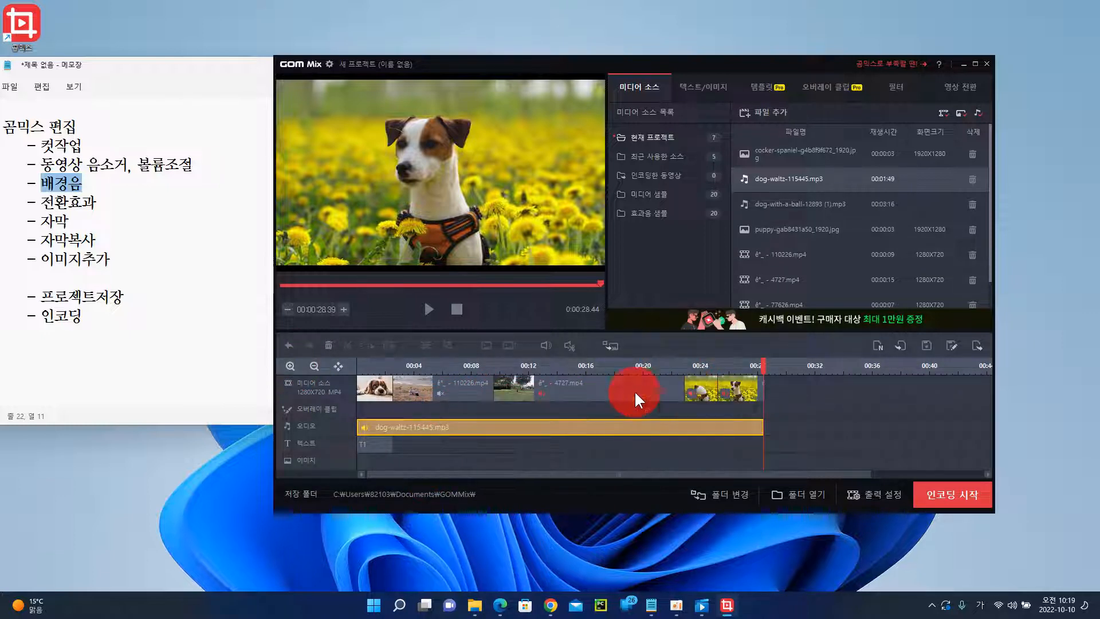
Select the dog-waltz-115445.mp3 clip on the audio track and open its volume setting
{"action": "left_click", "coordinate": [512, 385]}
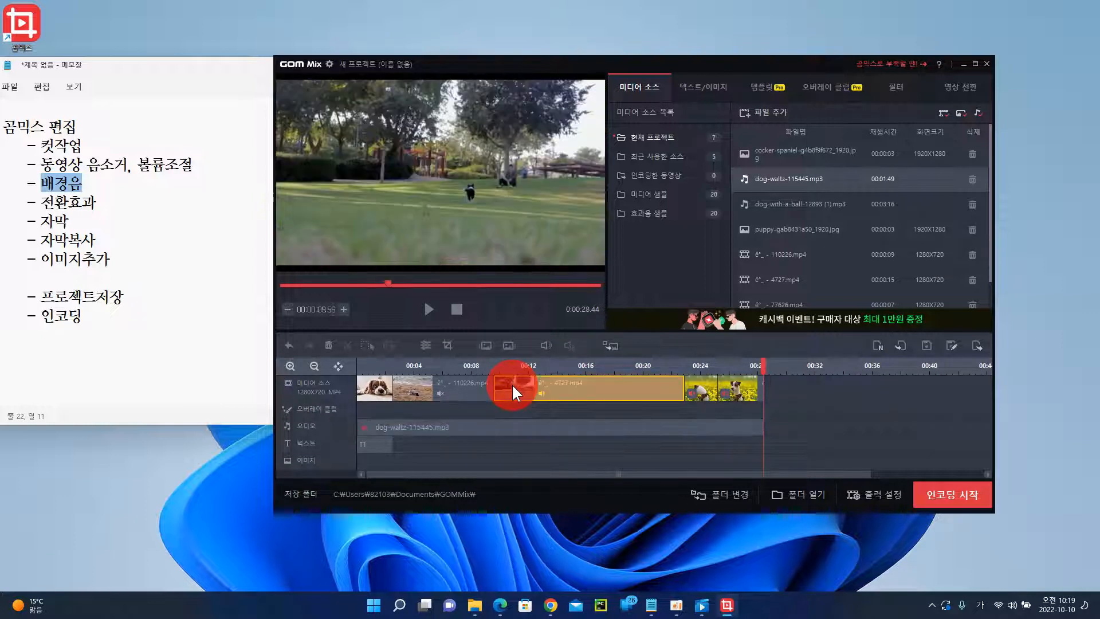
{"action": "left_click", "coordinate": [519, 428]}
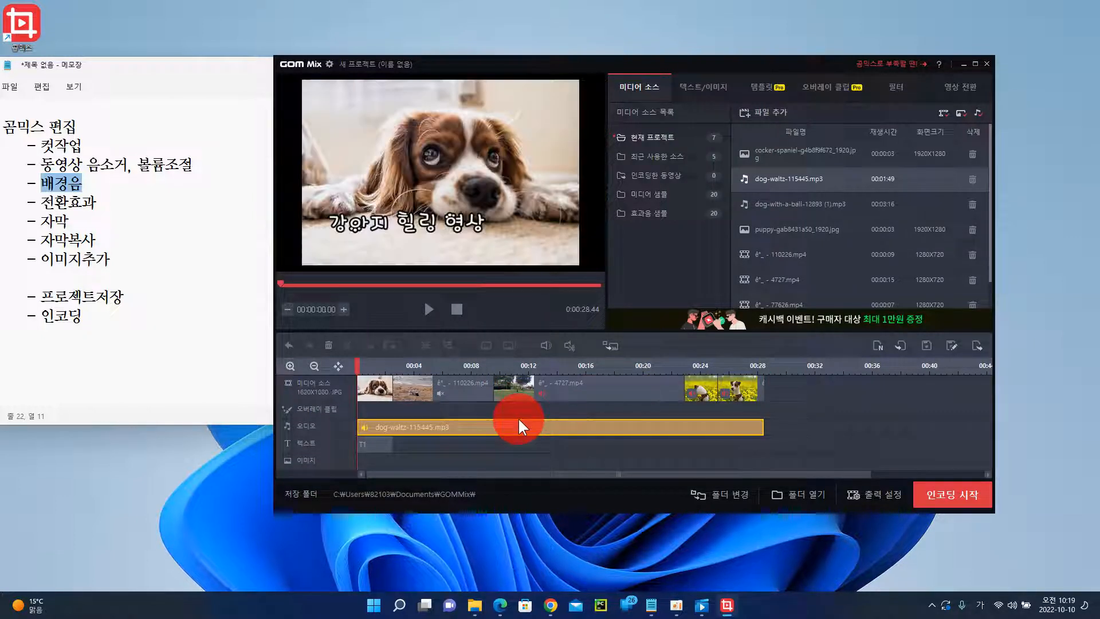
{"action": "left_click_drag", "start_coordinate": [519, 421], "coordinate": [545, 344]}
{"action": "left_click", "coordinate": [545, 344]}
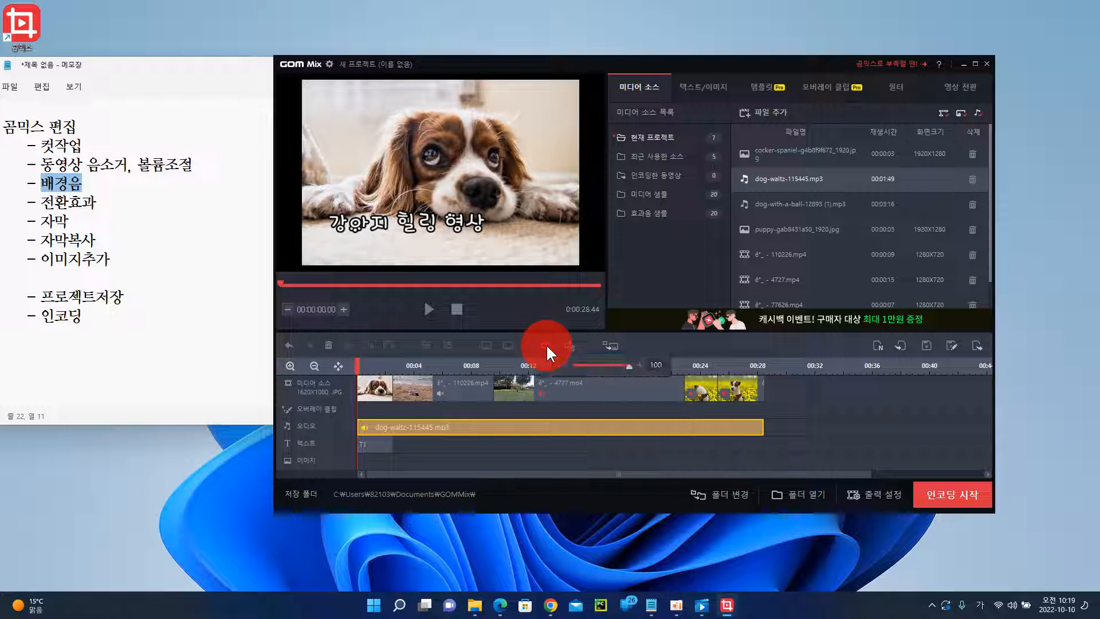
{"action": "left_click_drag", "start_coordinate": [629, 363], "coordinate": [648, 341]}
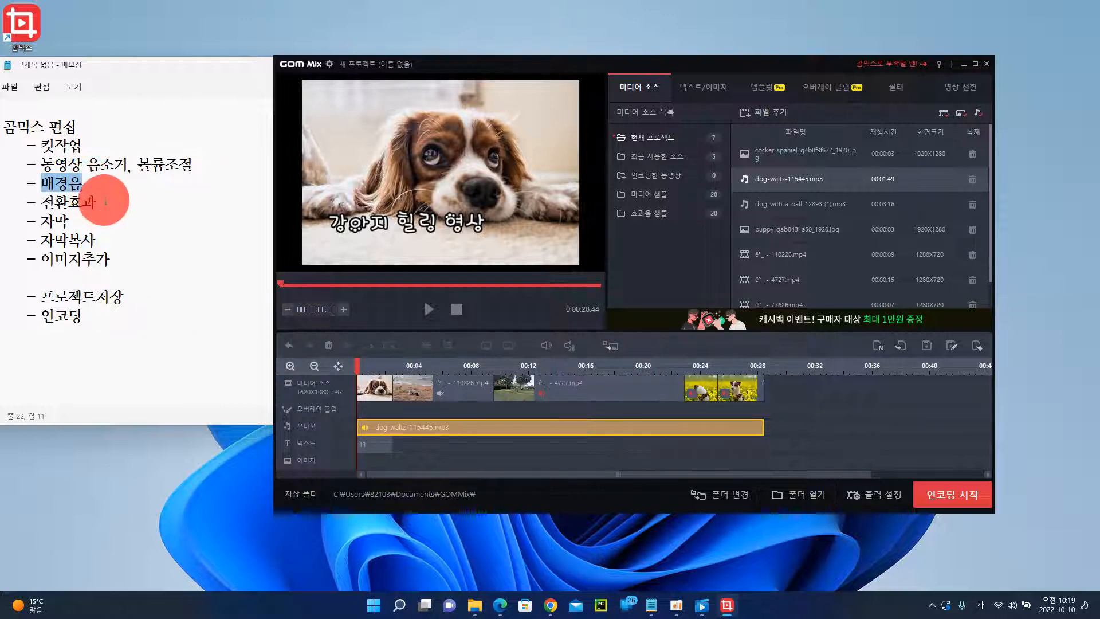
Highlight 전환효과 in the Notepad outline, and try to add the 사라지기 transition to the opening dog image in GOM Mix
{"action": "left_click_drag", "start_coordinate": [96, 203], "coordinate": [37, 203]}
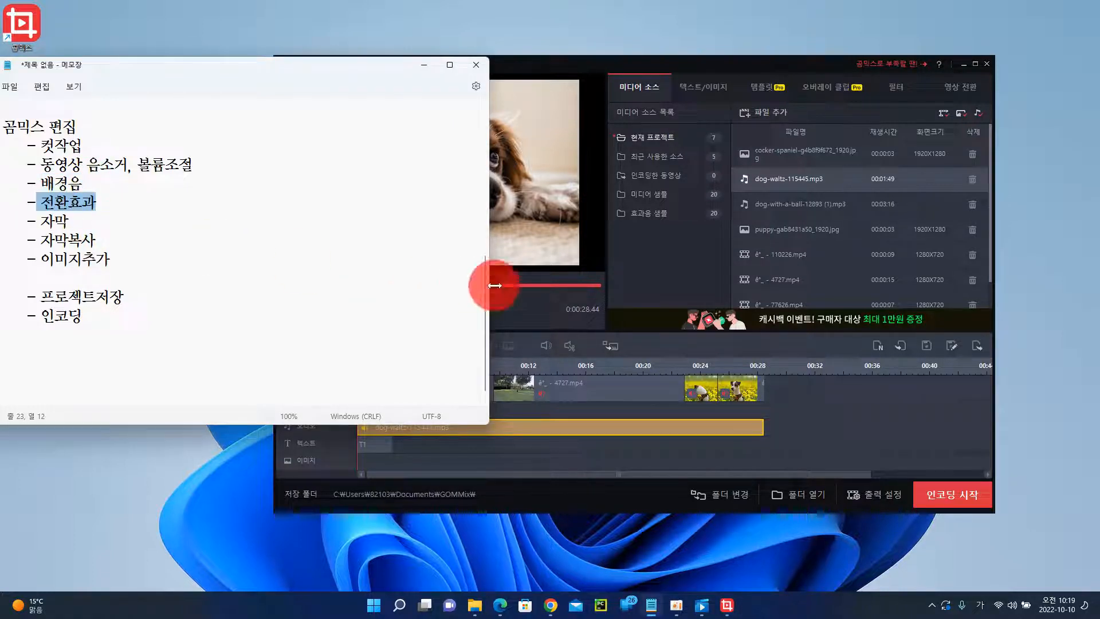
{"action": "left_click", "coordinate": [643, 286]}
{"action": "left_click_drag", "start_coordinate": [358, 362], "coordinate": [384, 362]}
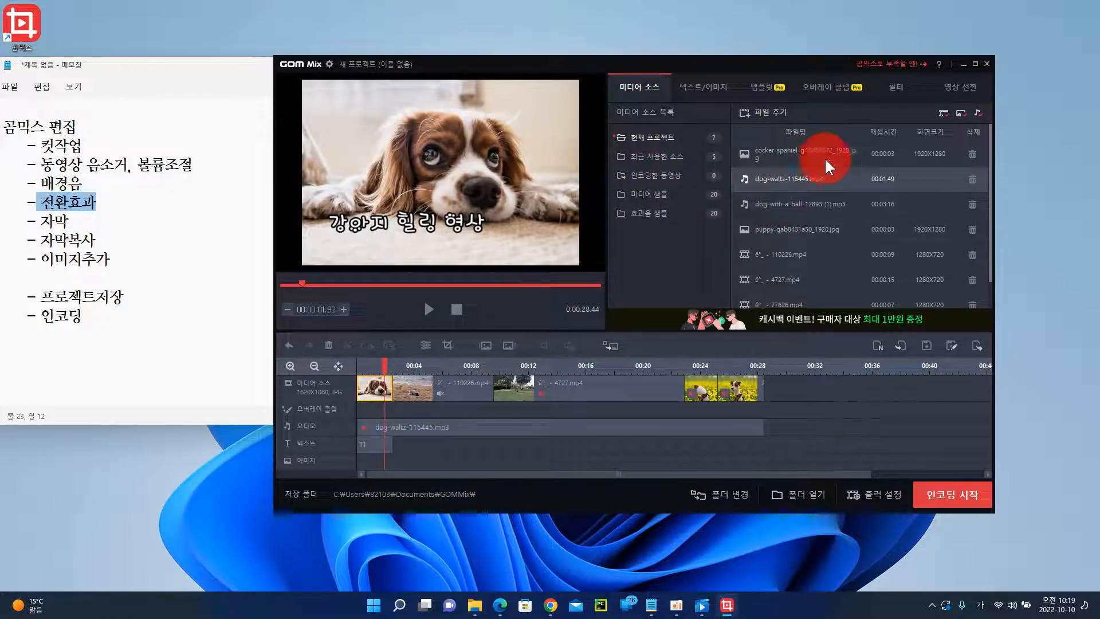
{"action": "left_click", "coordinate": [956, 86]}
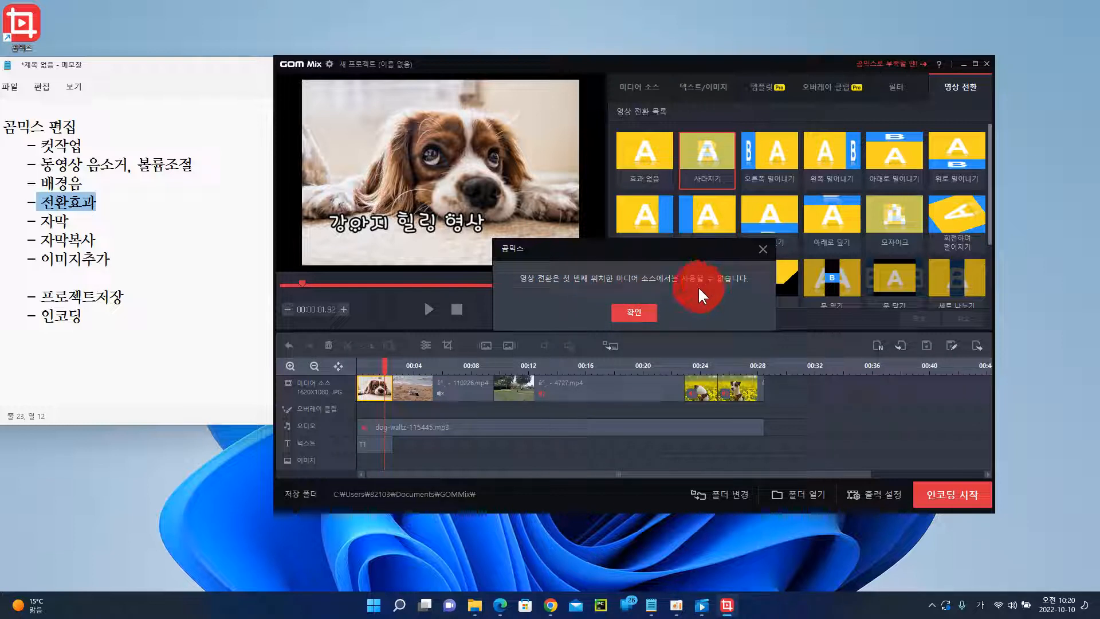
{"action": "left_click", "coordinate": [638, 311]}
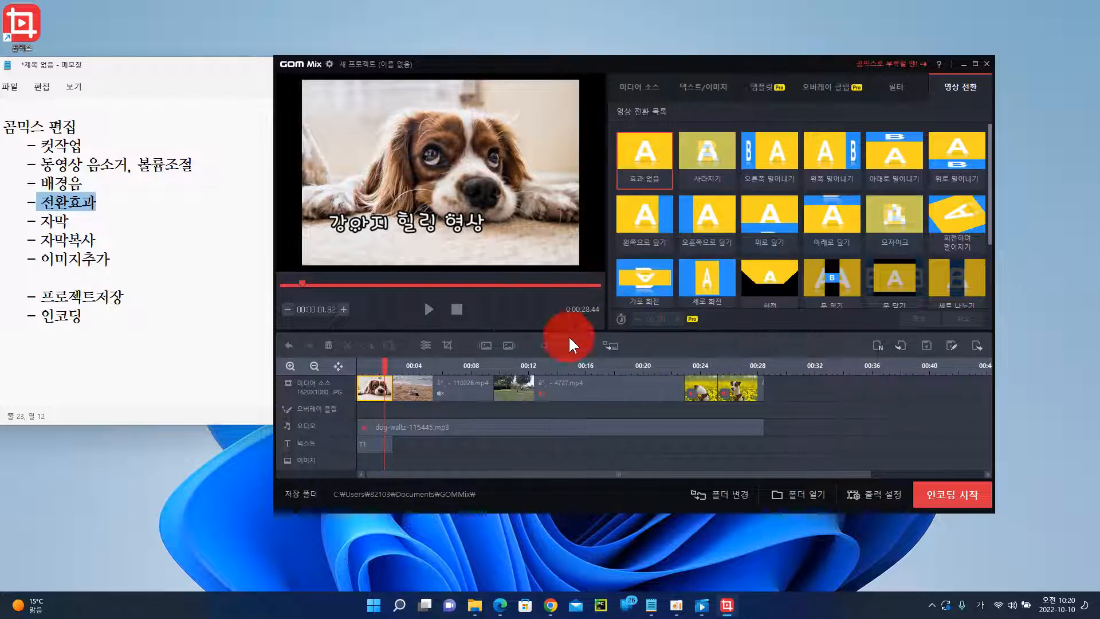
Apply the 사라지기 transition to the 110226 clip and scrub through its start to preview the effect
{"action": "left_click", "coordinate": [413, 387]}
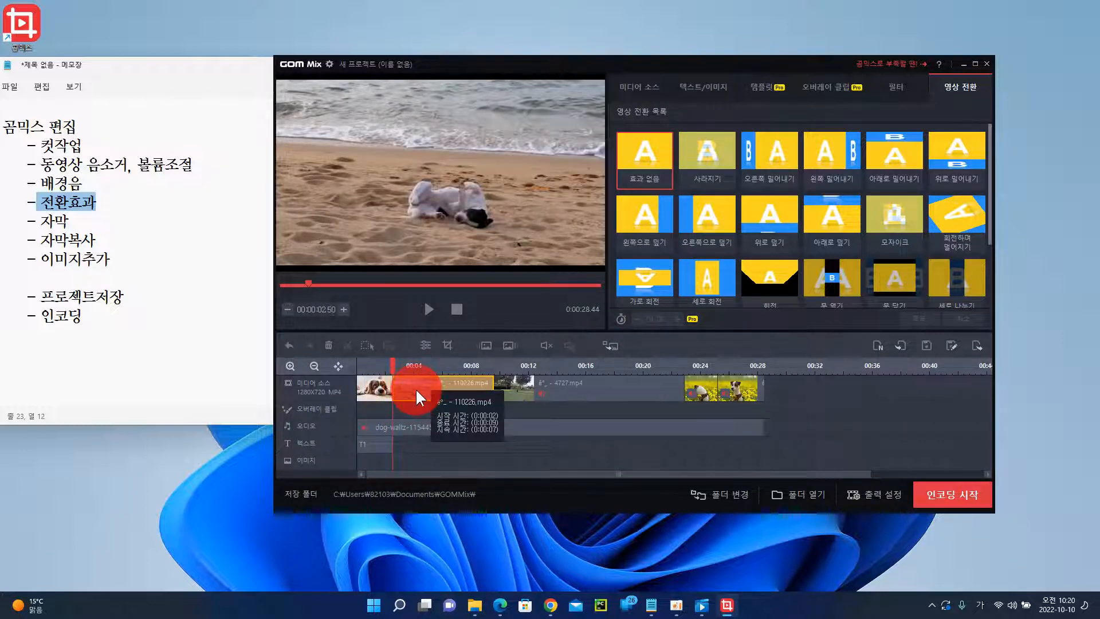
{"action": "left_click", "coordinate": [704, 155]}
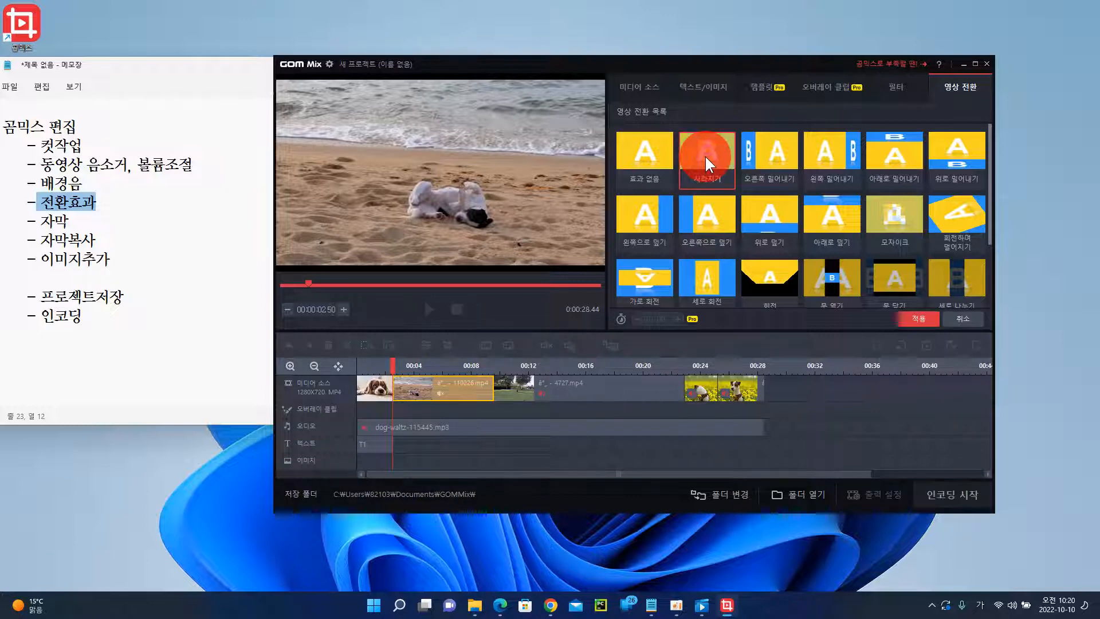
{"action": "left_click", "coordinate": [916, 318]}
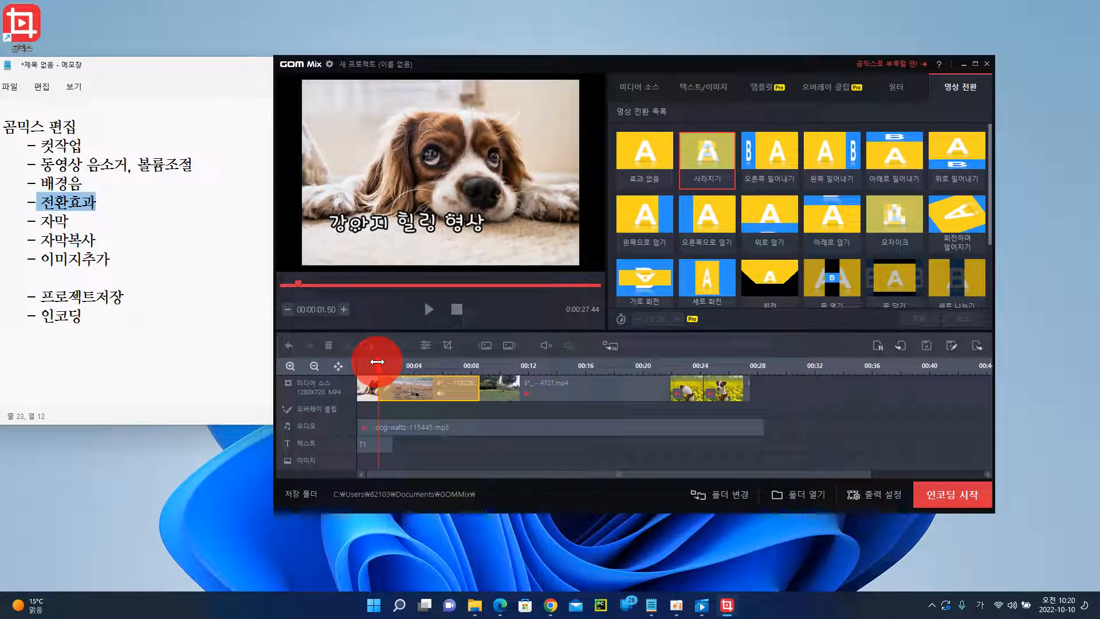
{"action": "left_click_drag", "start_coordinate": [378, 360], "coordinate": [390, 366]}
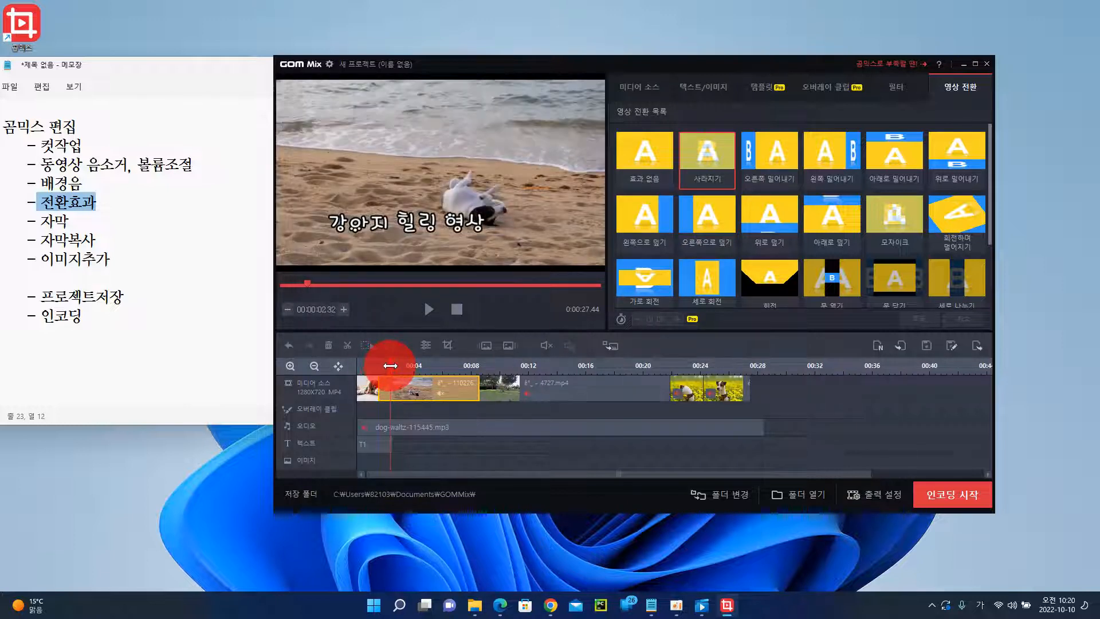
Apply the 회전하며 멀어지기 transition to the 4727 clip
{"action": "left_click", "coordinate": [562, 386]}
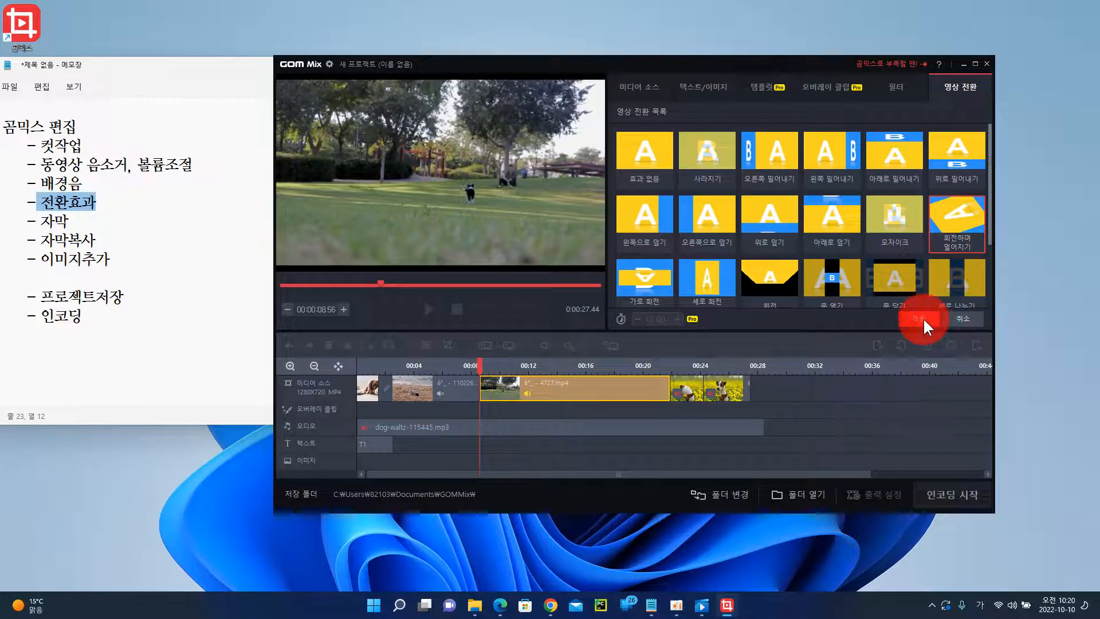
{"action": "left_click", "coordinate": [920, 318]}
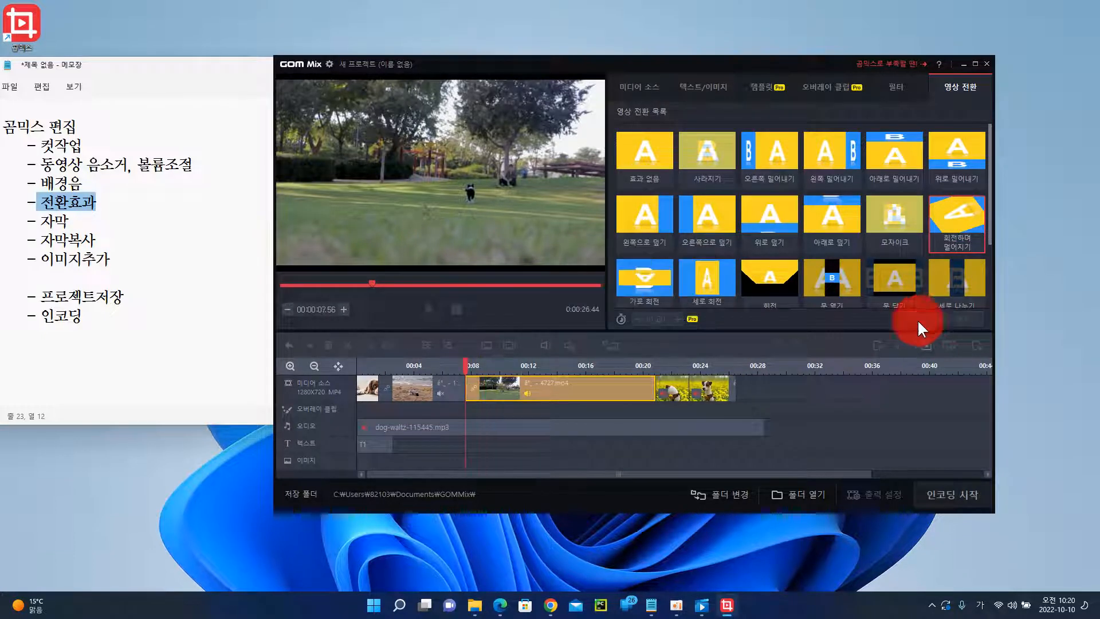
Scrub through the start of the 4727 clip to preview its 회전하며 멀어지기 transition
{"action": "left_click", "coordinate": [473, 363]}
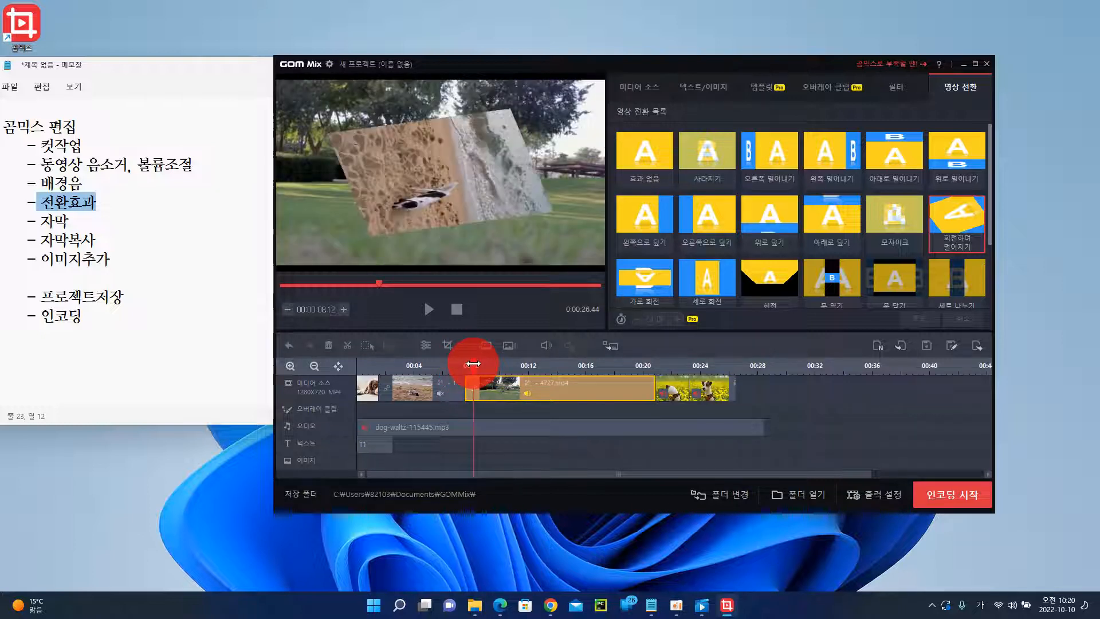
{"action": "left_click_drag", "start_coordinate": [473, 363], "coordinate": [474, 363]}
{"action": "left_click", "coordinate": [452, 247]}
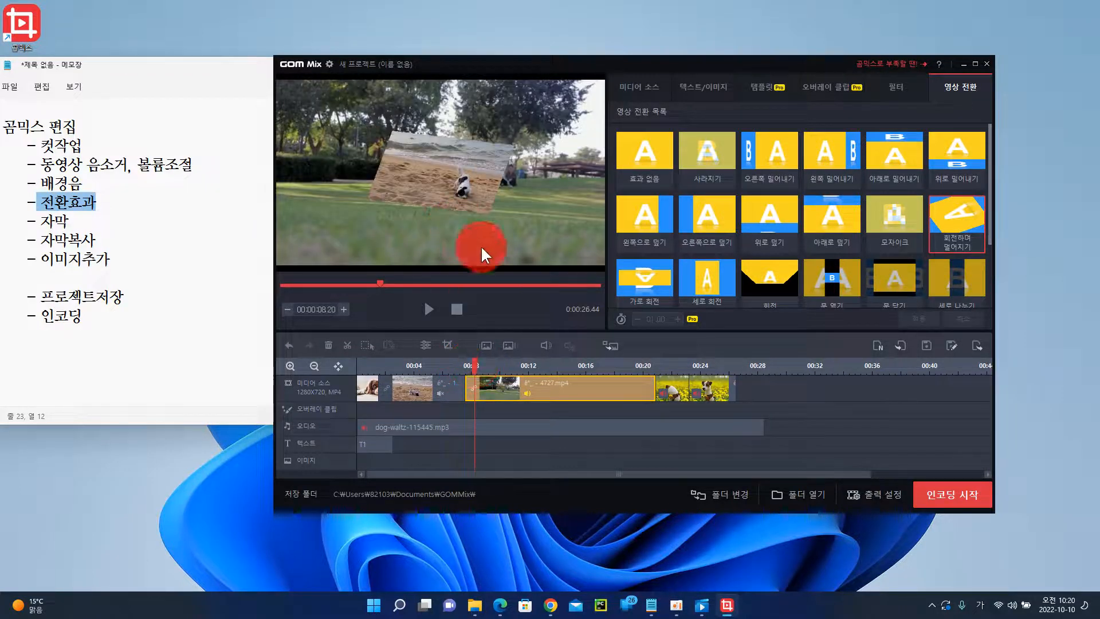
Apply the 회전 transition to the first 77626 clip, directly after the 4727 clip
{"action": "left_click", "coordinate": [680, 401]}
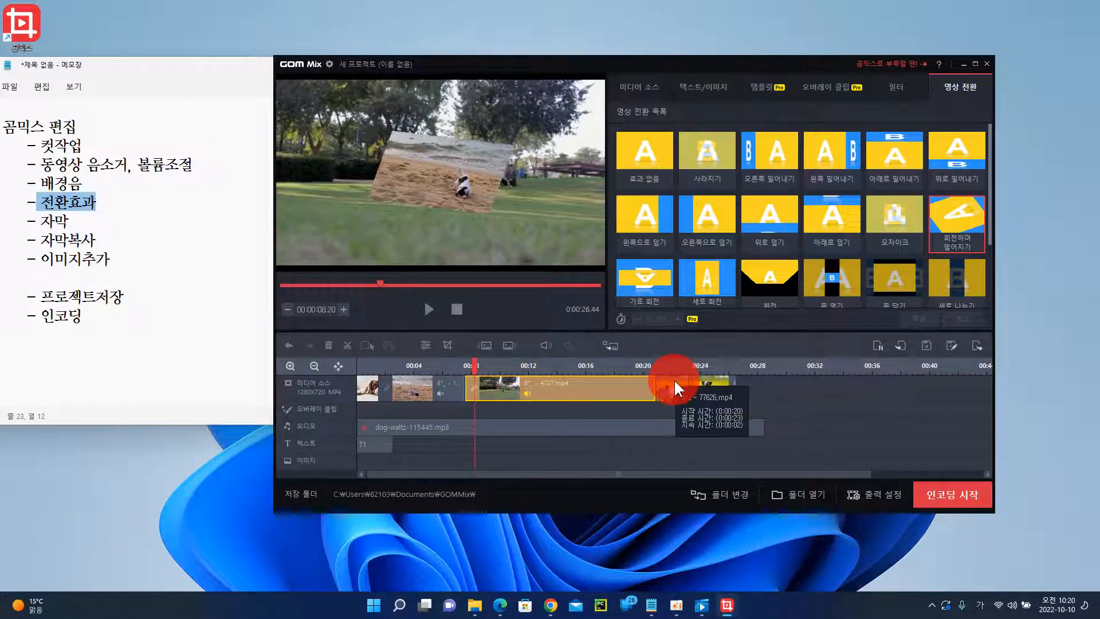
{"action": "left_click", "coordinate": [679, 394]}
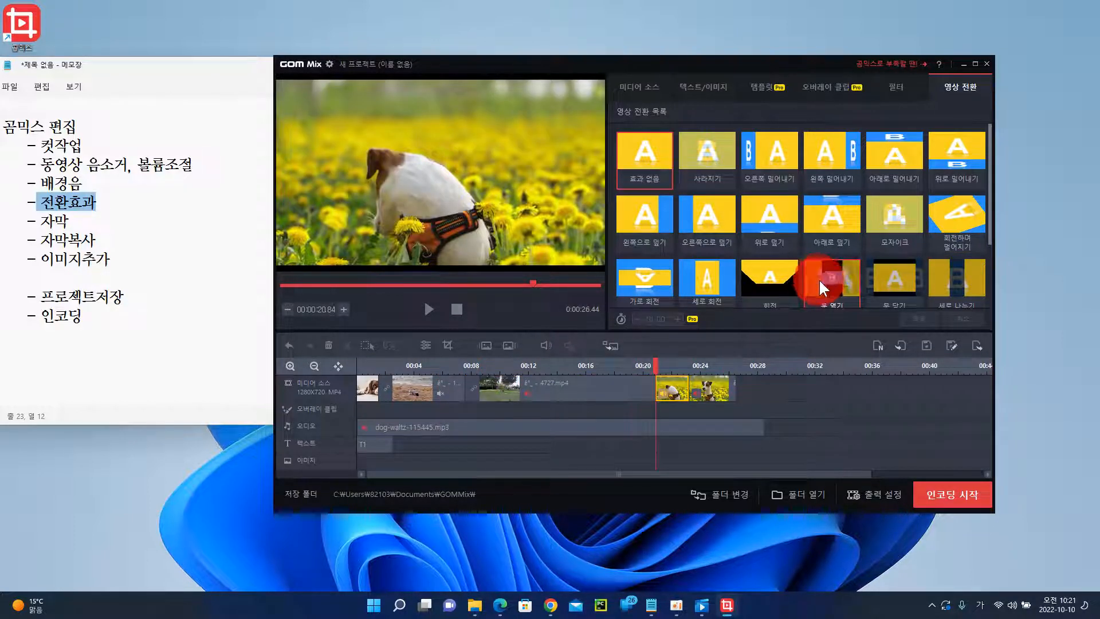
{"action": "left_click", "coordinate": [772, 276]}
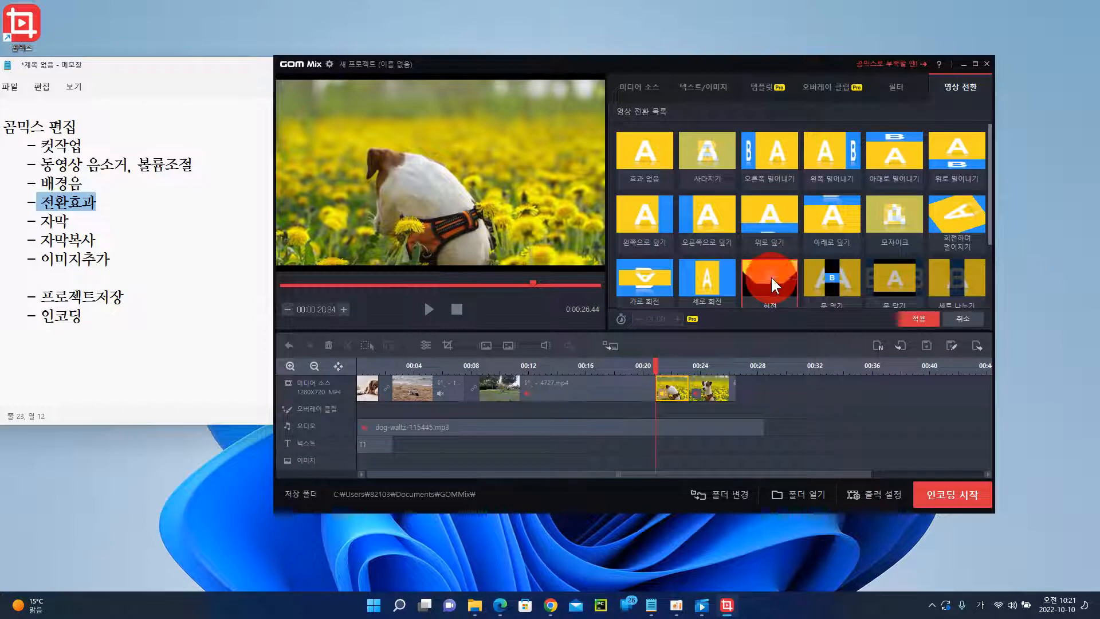
{"action": "left_click", "coordinate": [919, 317]}
Play the project from the beginning to preview the transitions between the clips
{"action": "left_click", "coordinate": [643, 366]}
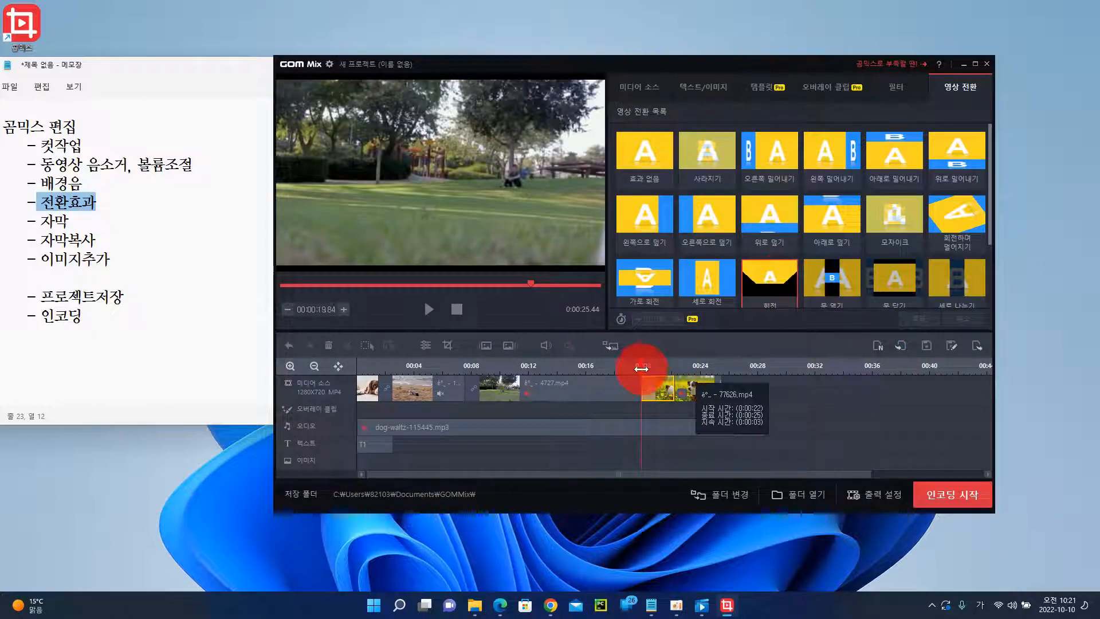
{"action": "left_click_drag", "start_coordinate": [643, 365], "coordinate": [358, 363]}
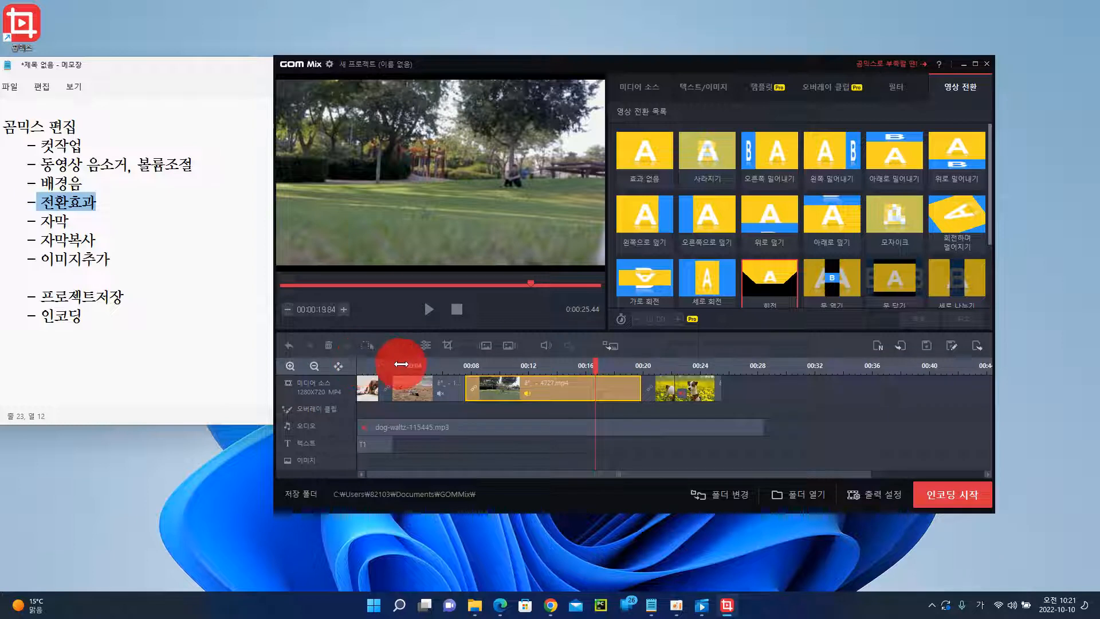
{"action": "key", "text": "space"}
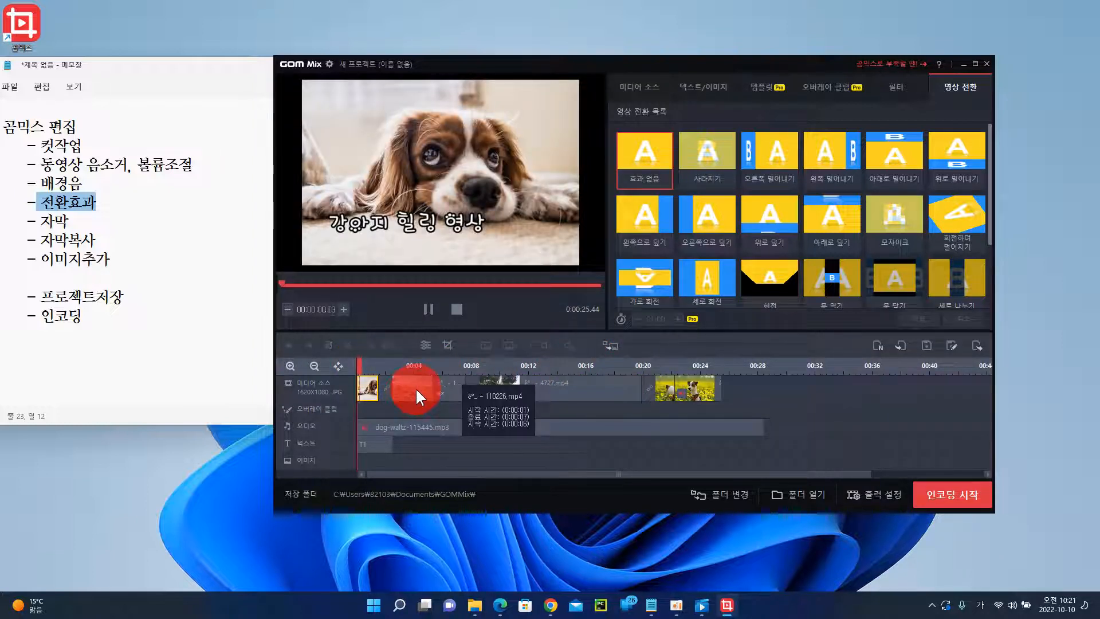
{"action": "key", "text": "space"}
{"action": "key", "text": "space"}
{"action": "left_click", "coordinate": [413, 400]}
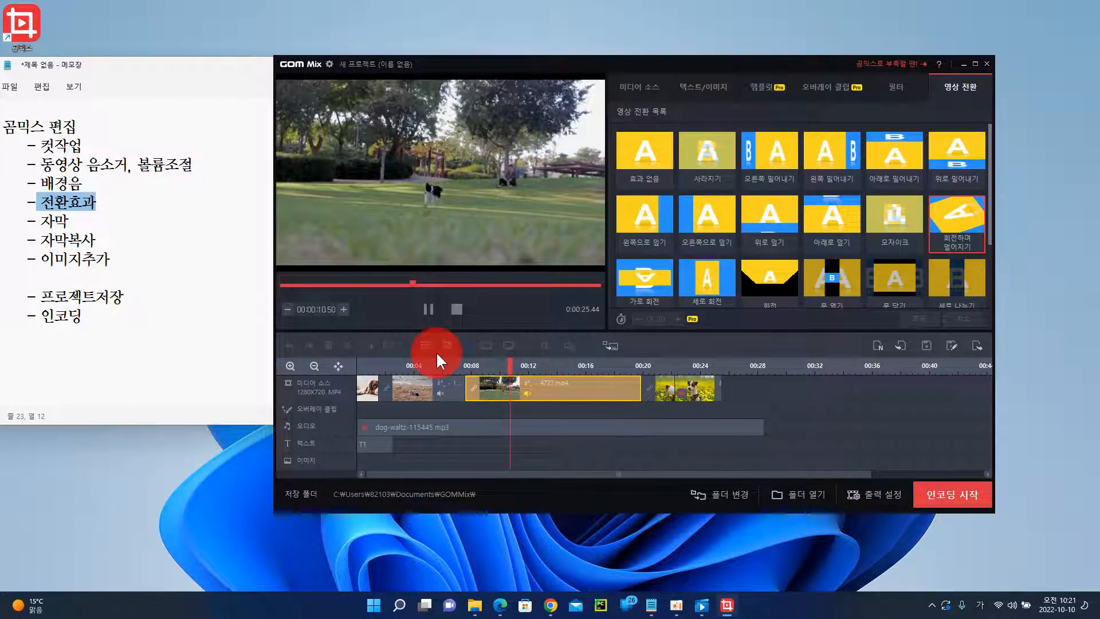
{"action": "left_click", "coordinate": [428, 308]}
{"action": "left_click_drag", "start_coordinate": [967, 242], "coordinate": [381, 393]}
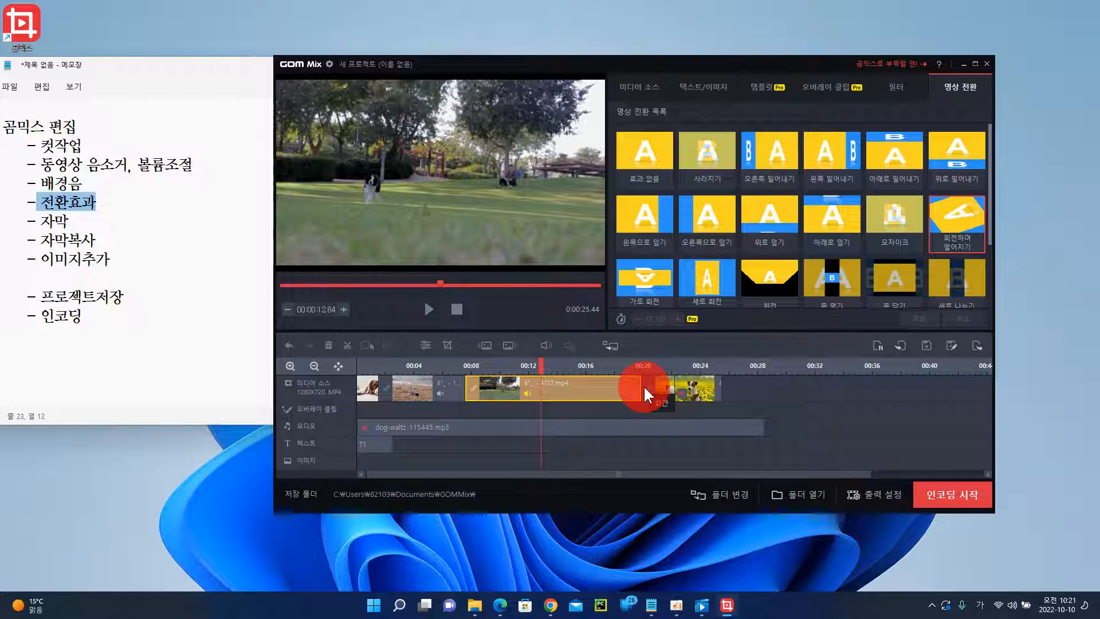
Trim the end of the dog-waltz-115445.mp3 clip to the end of the video at 00:00:25.44
{"action": "left_click", "coordinate": [741, 427]}
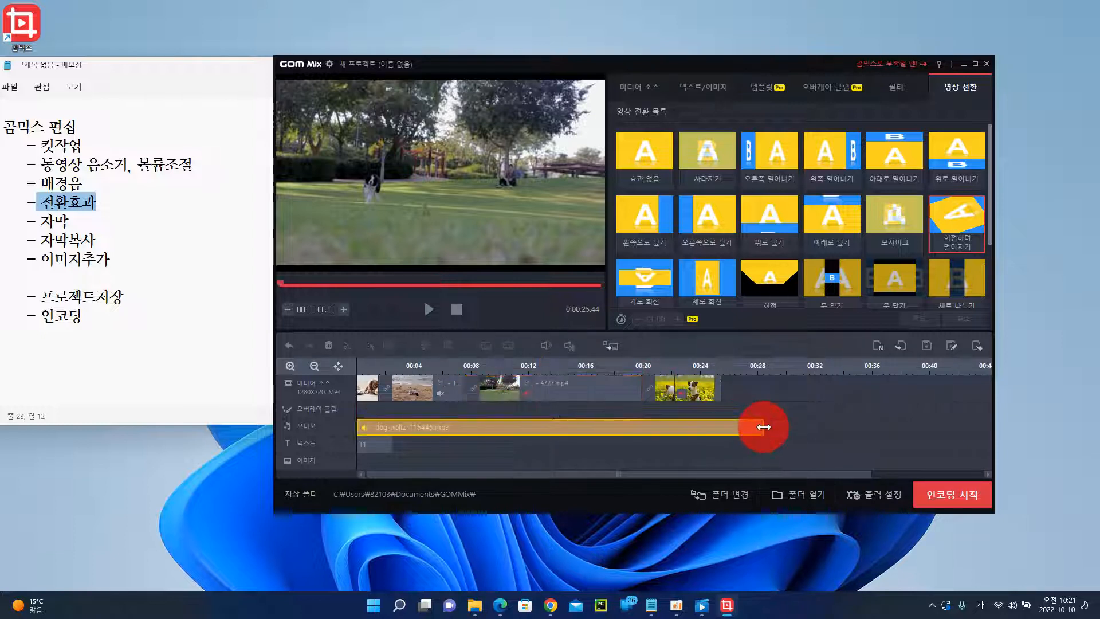
{"action": "left_click_drag", "start_coordinate": [735, 425], "coordinate": [722, 427]}
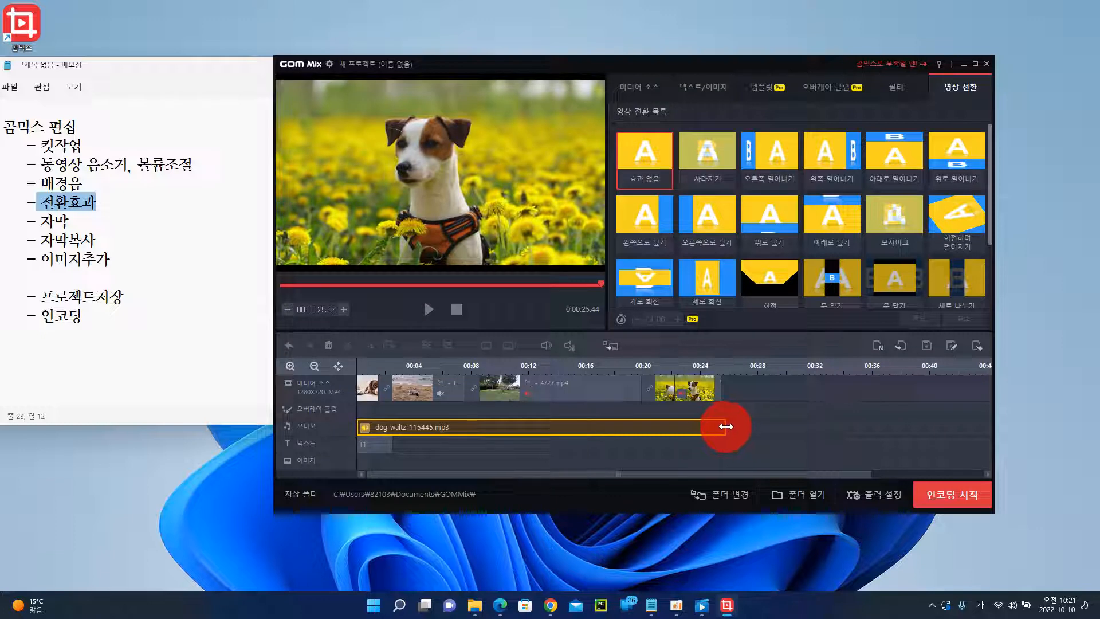
{"action": "left_click_drag", "start_coordinate": [721, 426], "coordinate": [723, 425]}
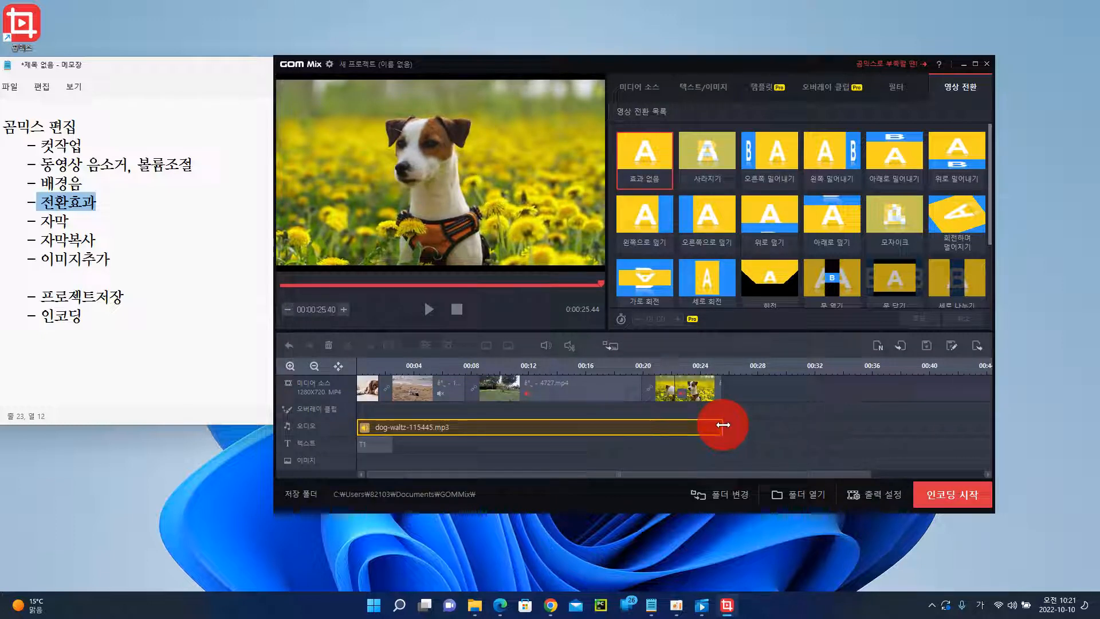
{"action": "left_click_drag", "start_coordinate": [724, 425], "coordinate": [723, 427]}
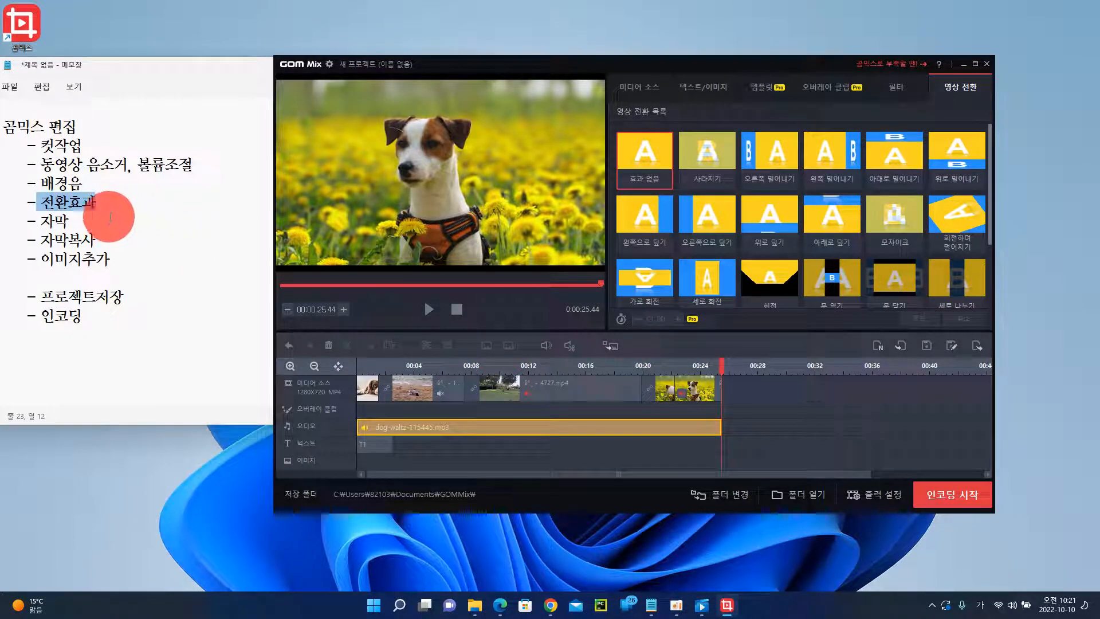
Highlight 자막 in the Notepad outline, and select the opening dog image on the GOM Mix timeline
{"action": "left_click_drag", "start_coordinate": [40, 220], "coordinate": [67, 226]}
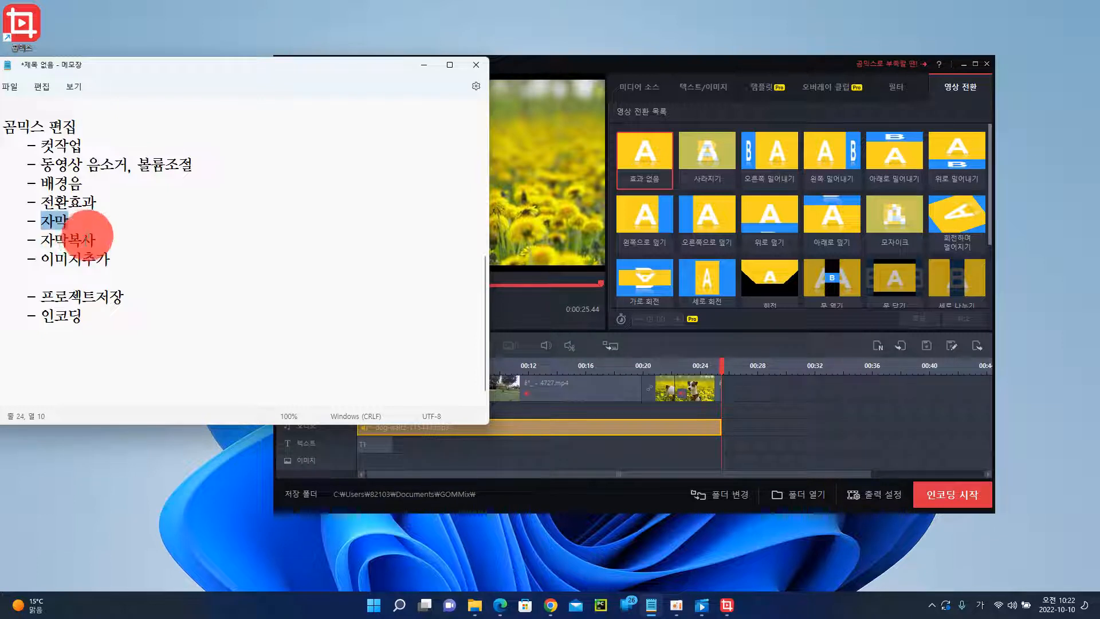
{"action": "left_click", "coordinate": [578, 59]}
{"action": "left_click", "coordinate": [362, 388]}
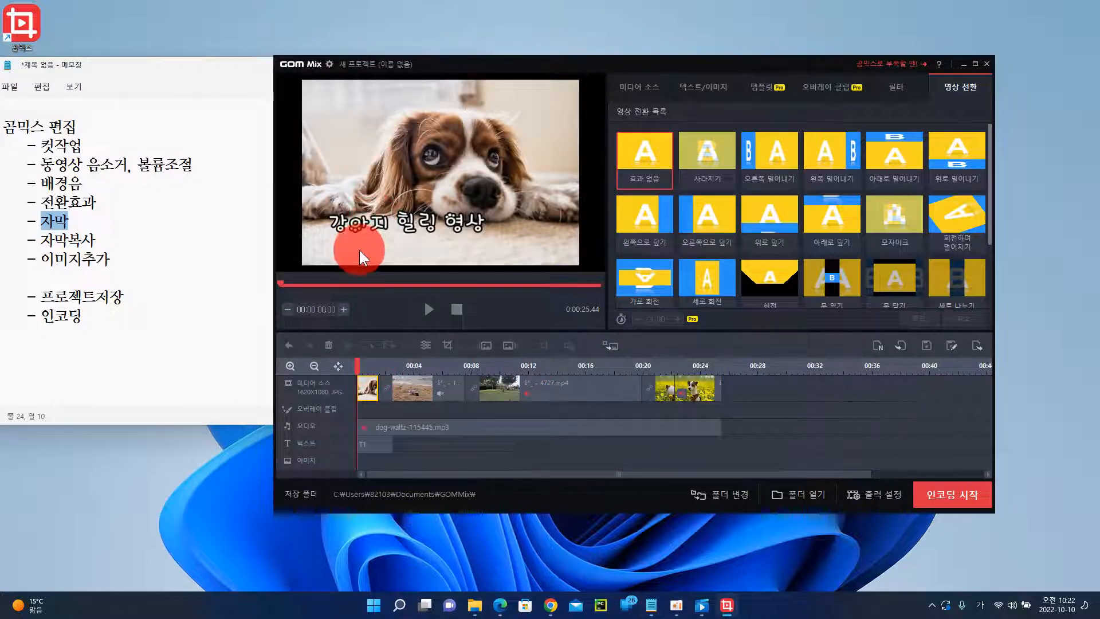
Start adding a new text item to the 110226 beach clip at 00:00:02.60
{"action": "left_click", "coordinate": [413, 389]}
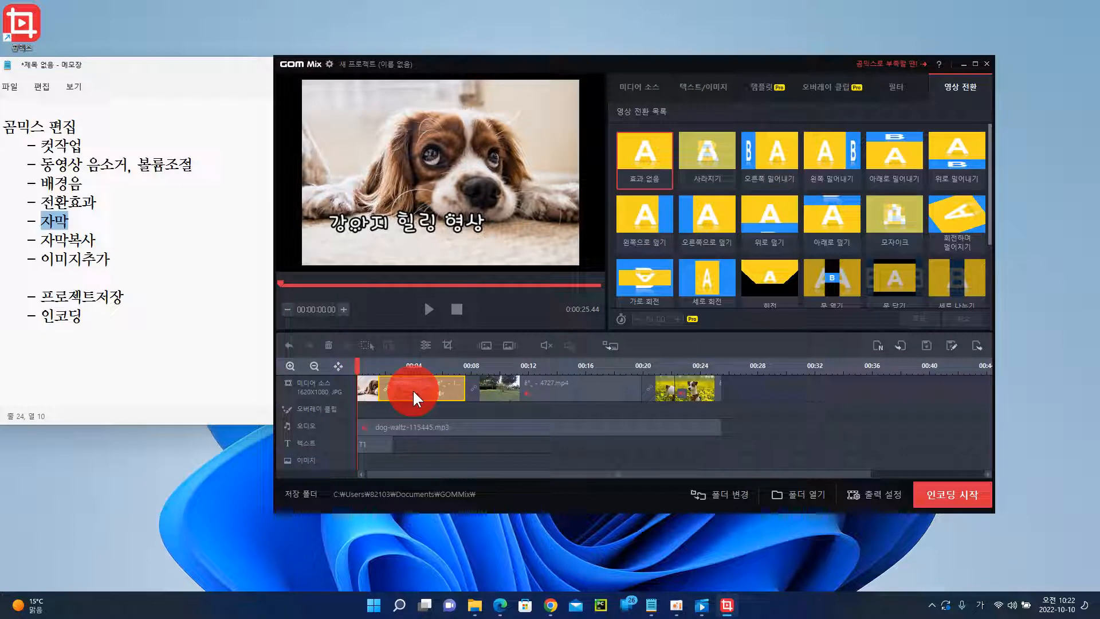
{"action": "left_click", "coordinate": [397, 365]}
{"action": "left_click_drag", "start_coordinate": [400, 362], "coordinate": [394, 363]}
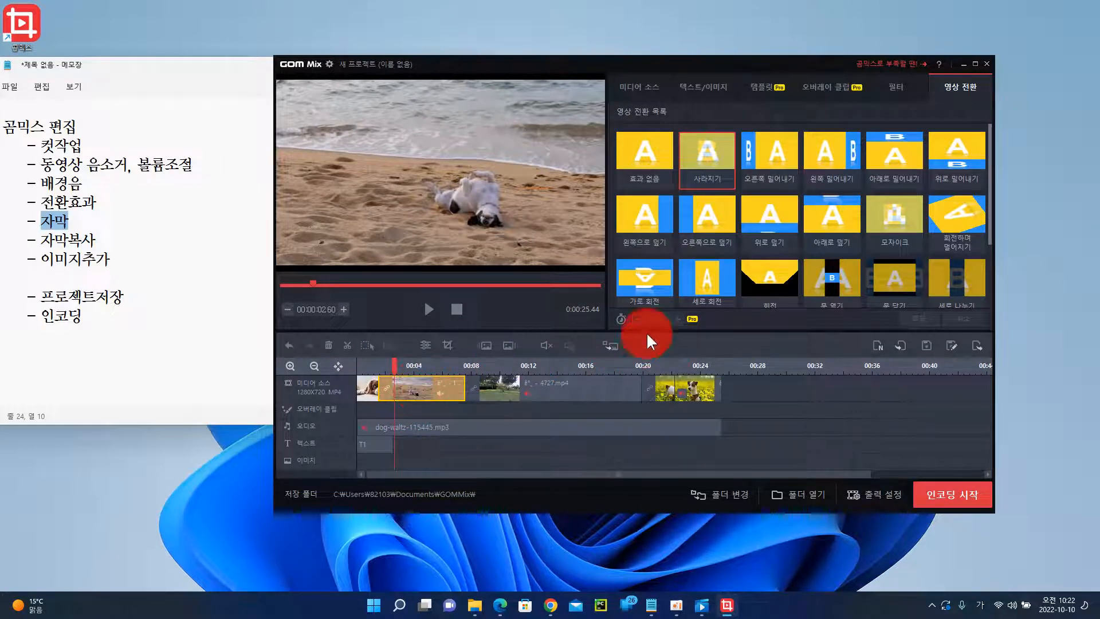
{"action": "left_click", "coordinate": [708, 81]}
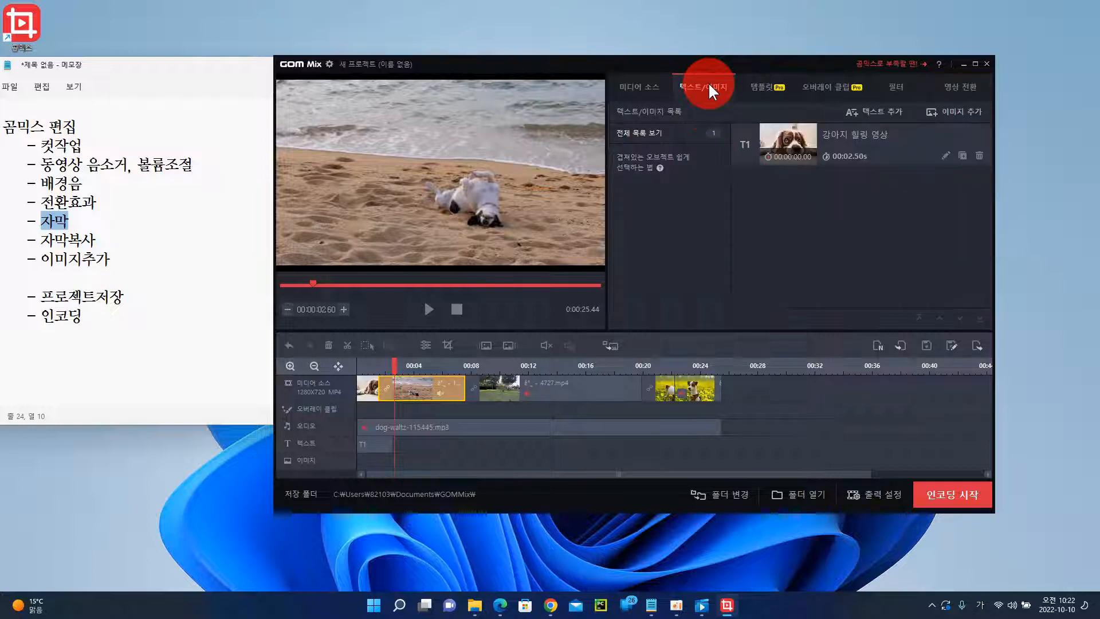
{"action": "left_click", "coordinate": [874, 112]}
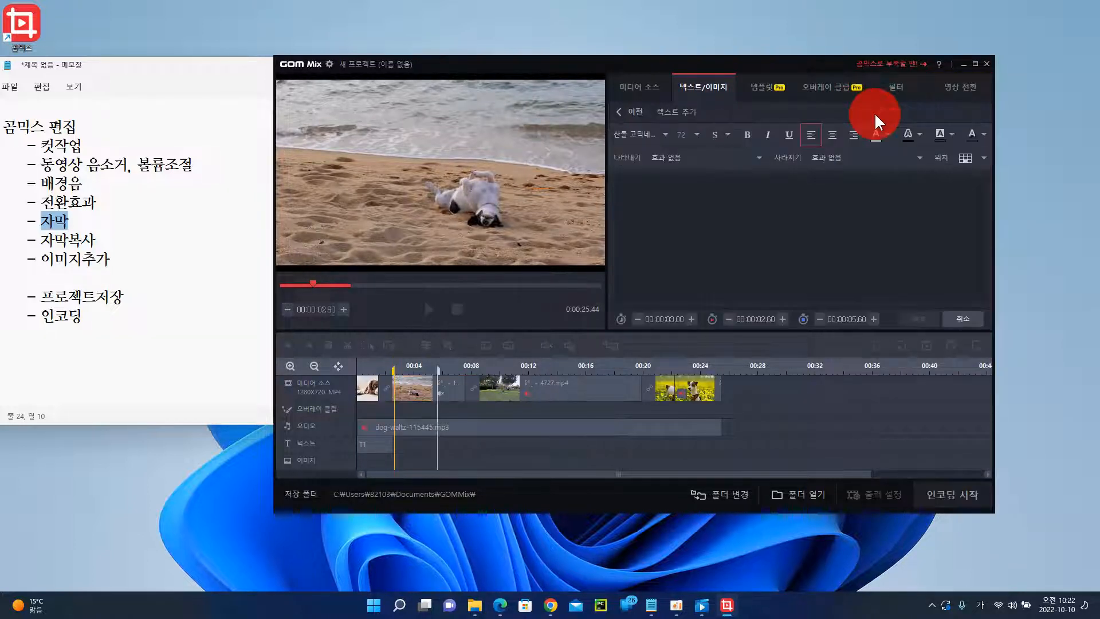
Enter 해변가에서 눕방 as the text of the new subtitle
{"action": "left_click", "coordinate": [638, 195]}
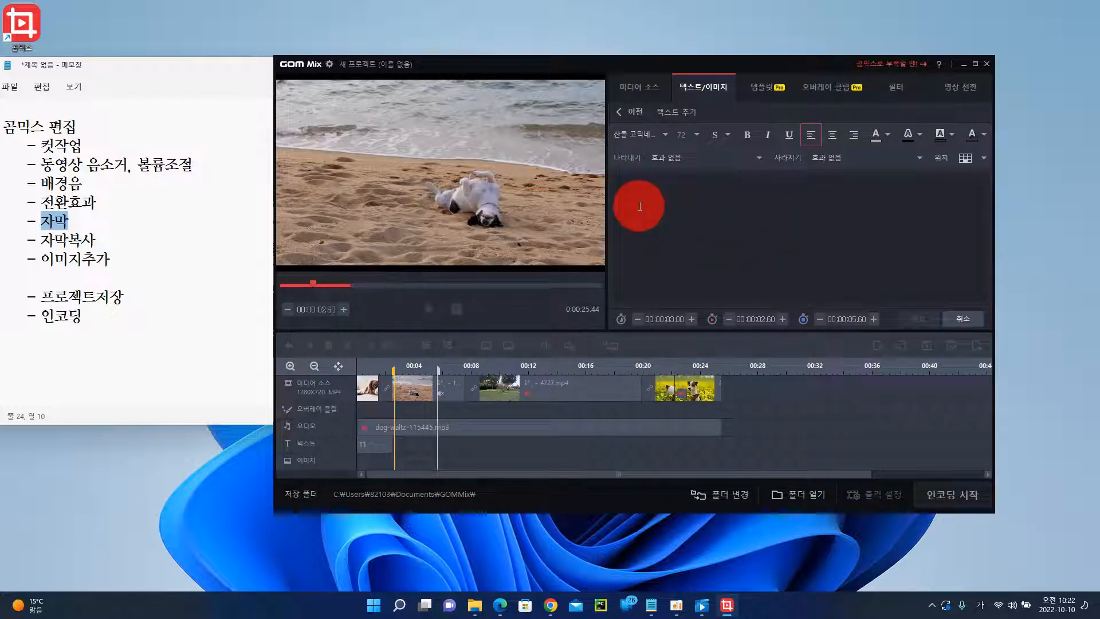
{"action": "type", "text": "해변가"}
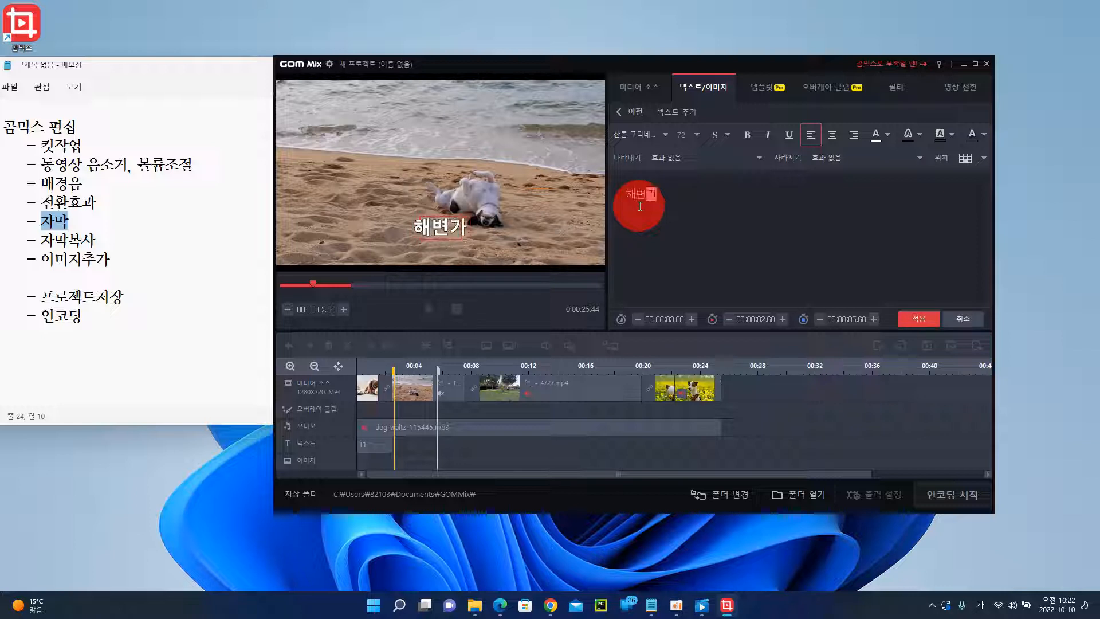
{"action": "type", "text": "에서 "}
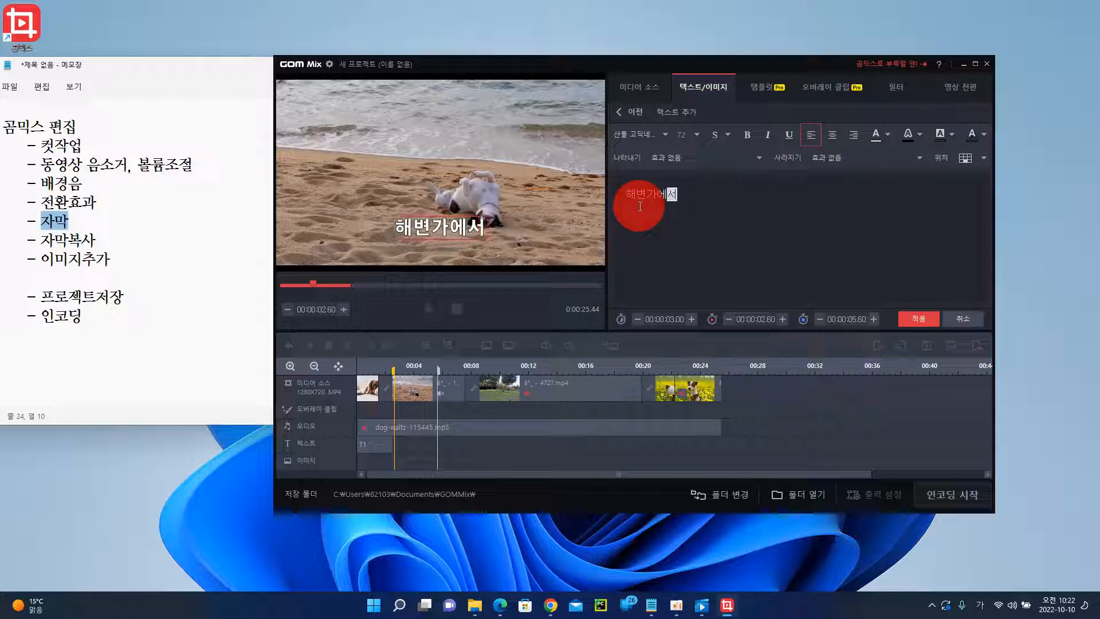
{"action": "type", "text": "노는"}
{"action": "key", "text": "BackSpace"}
{"action": "key", "text": "BackSpace"}
{"action": "type", "text": "눈방"}
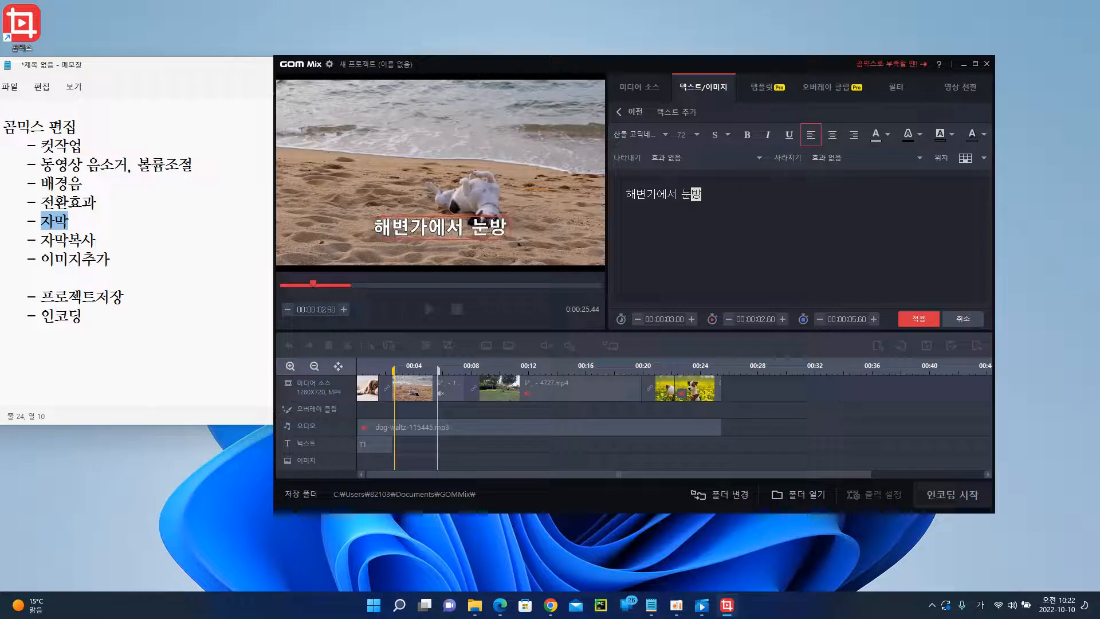
{"action": "key", "text": "BackSpace"}
{"action": "key", "text": "BackSpace"}
{"action": "type", "text": "눕"}
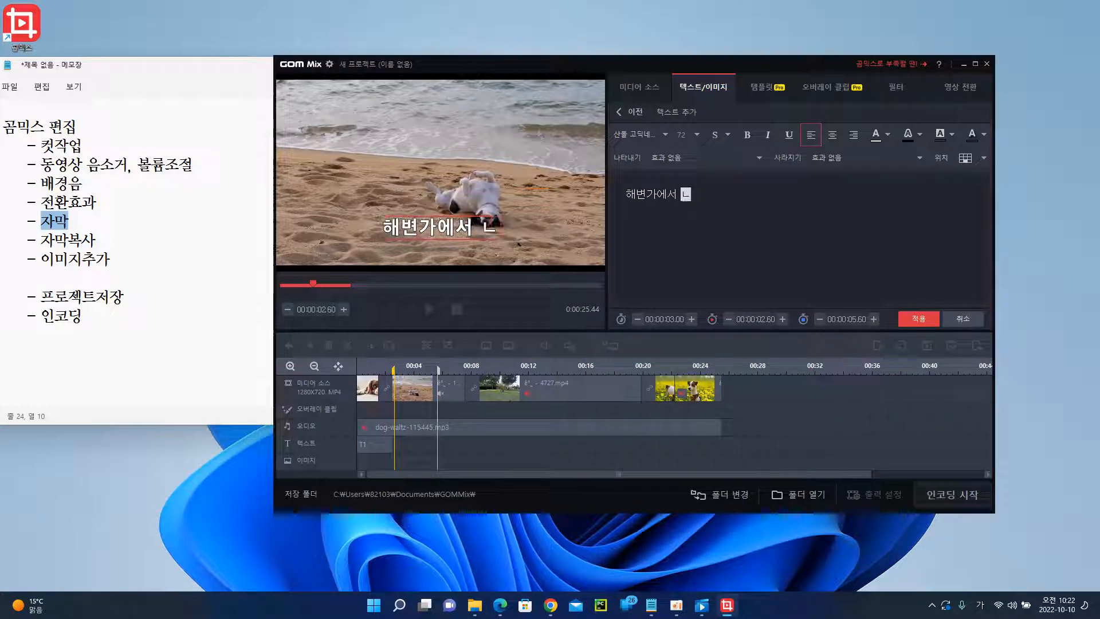
{"action": "type", "text": "방"}
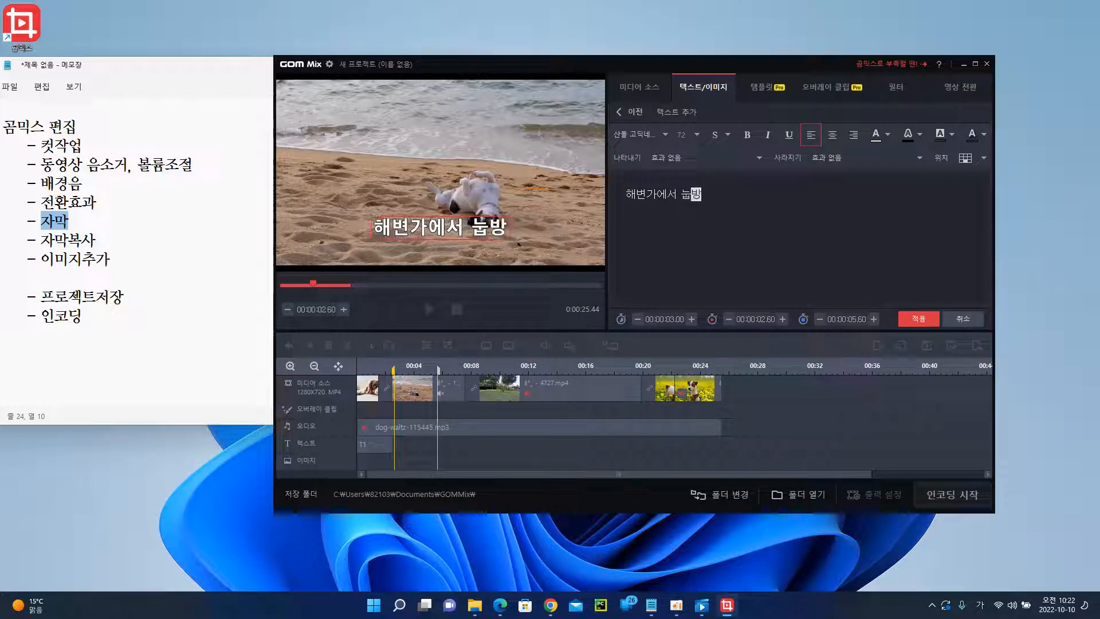
{"action": "left_click", "coordinate": [641, 177]}
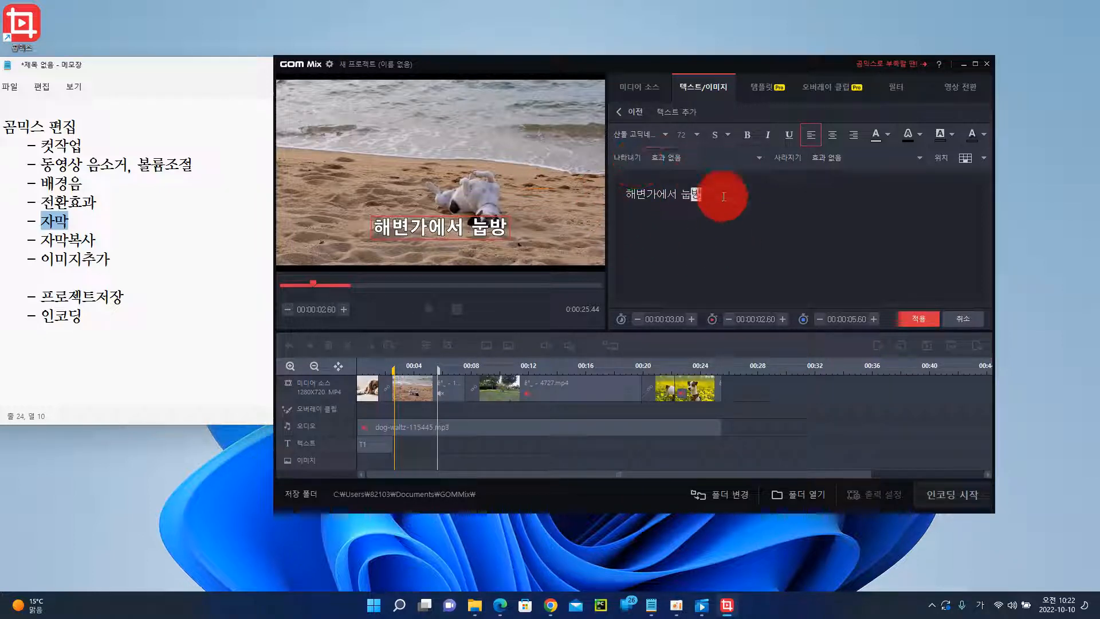
Set the subtitle's font to 산돌 동강아… and its size to 60
{"action": "left_click", "coordinate": [663, 134]}
{"action": "scroll", "coordinate": [655, 180], "scroll_direction": "down", "scroll_amount": 1}
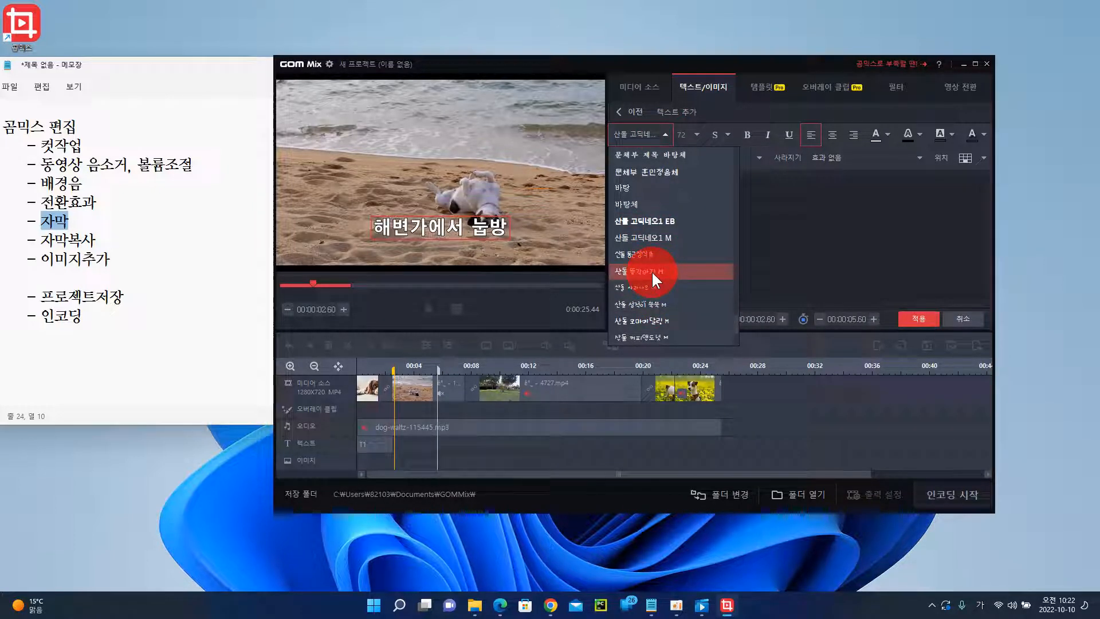
{"action": "left_click", "coordinate": [651, 270]}
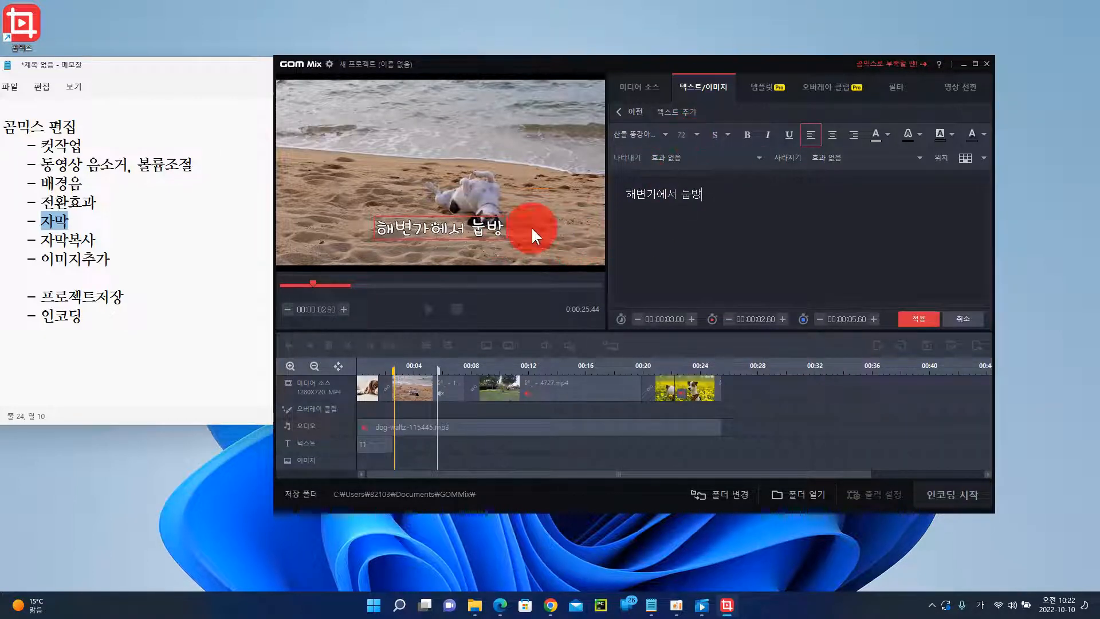
{"action": "left_click", "coordinate": [695, 132]}
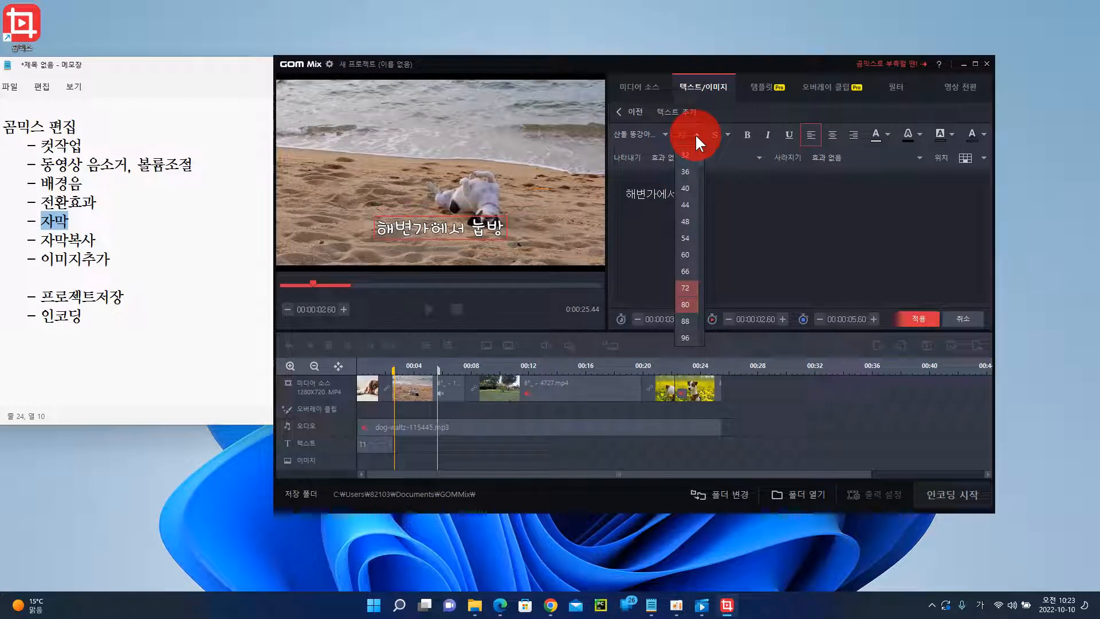
{"action": "left_click", "coordinate": [686, 274]}
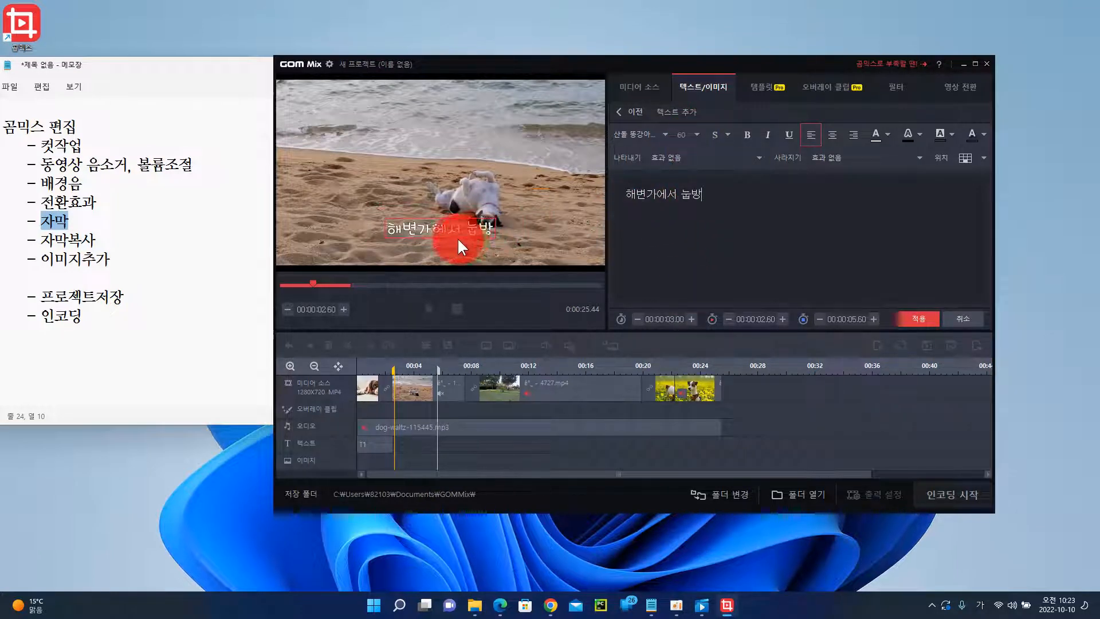
Increase the outline thickness (테두리 두께) of the subtitle text
{"action": "left_click", "coordinate": [921, 143]}
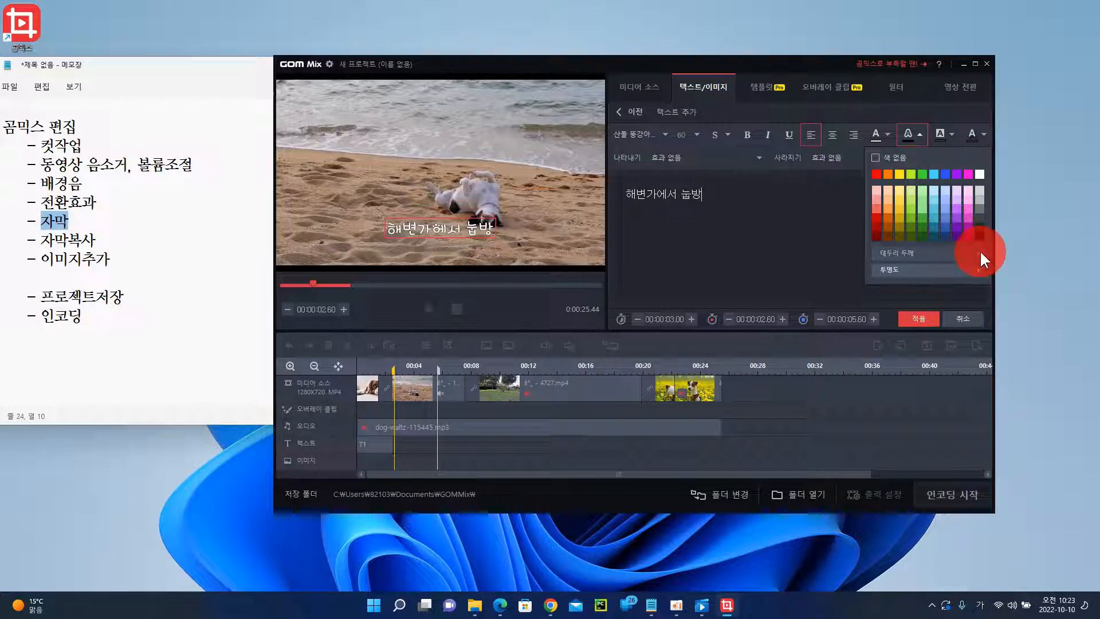
{"action": "mouse_move", "coordinate": [979, 253]}
{"action": "left_click", "coordinate": [998, 327]}
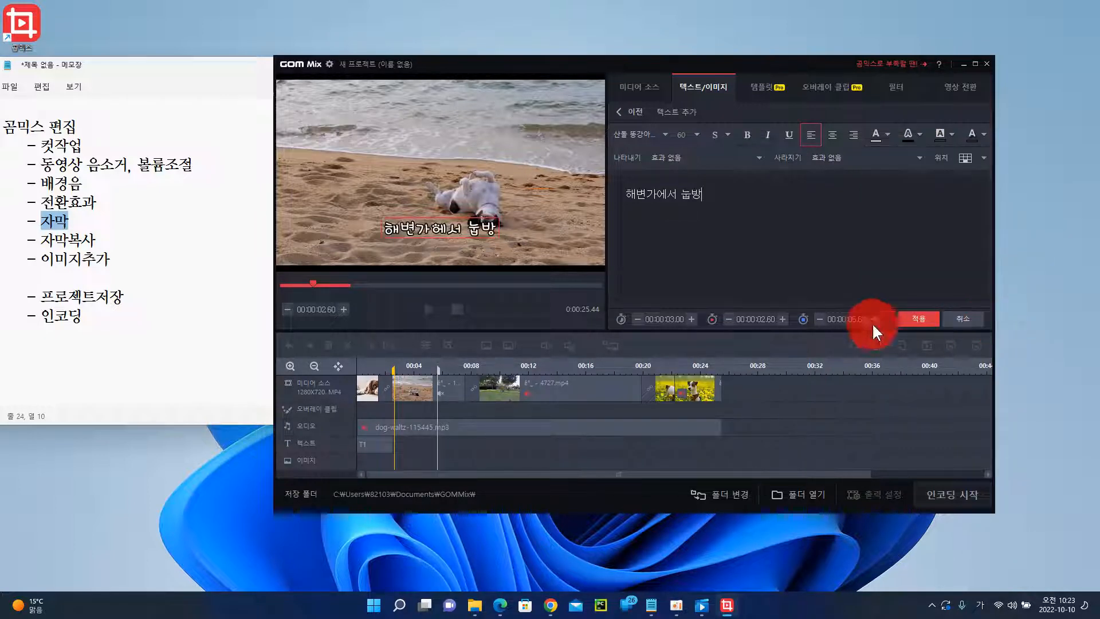
Move the subtitle slightly lower in the video frame, just beneath the dog
{"action": "left_click", "coordinate": [453, 228]}
{"action": "left_click_drag", "start_coordinate": [449, 229], "coordinate": [454, 244]}
{"action": "left_click_drag", "start_coordinate": [456, 258], "coordinate": [458, 259]}
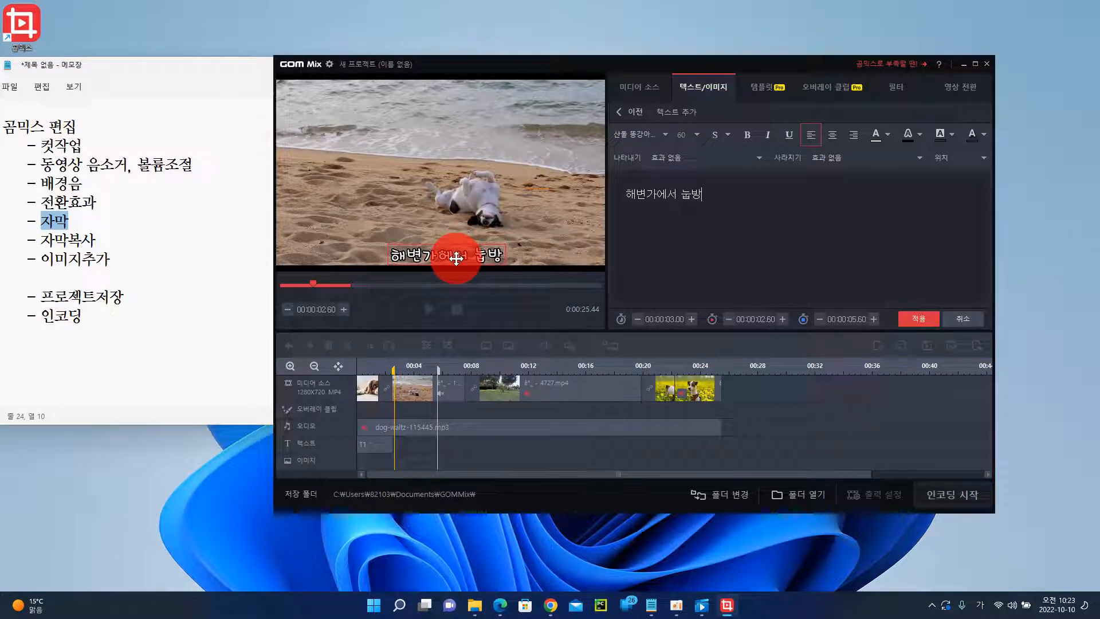
{"action": "left_click_drag", "start_coordinate": [456, 259], "coordinate": [460, 235]}
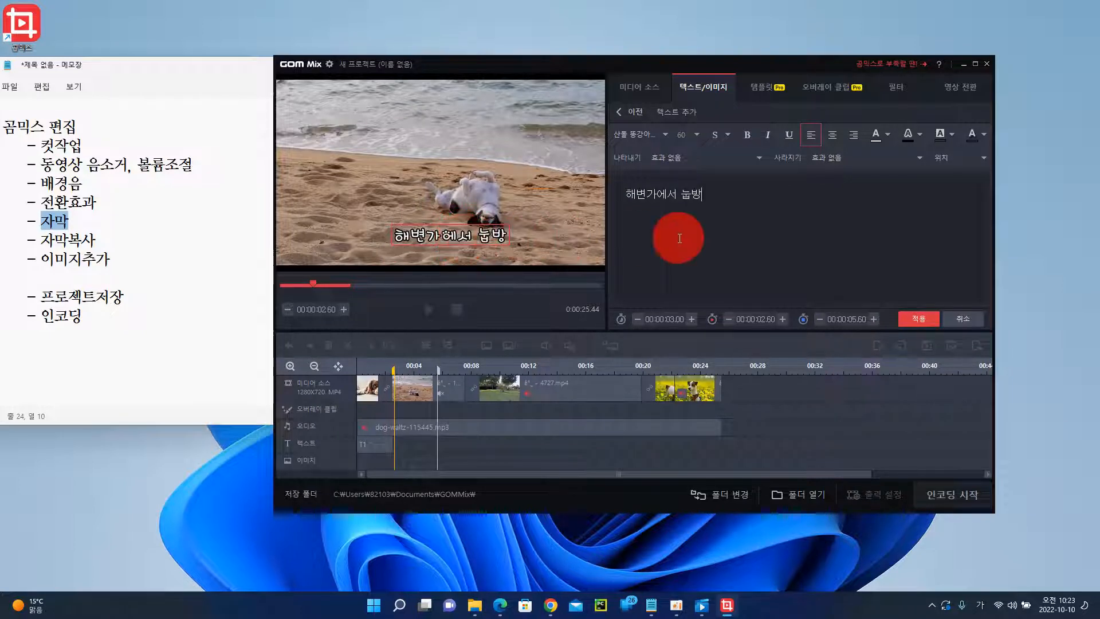
Give the beach subtitle a black text background and nudge it slightly lower in the video frame
{"action": "left_click", "coordinate": [953, 134]}
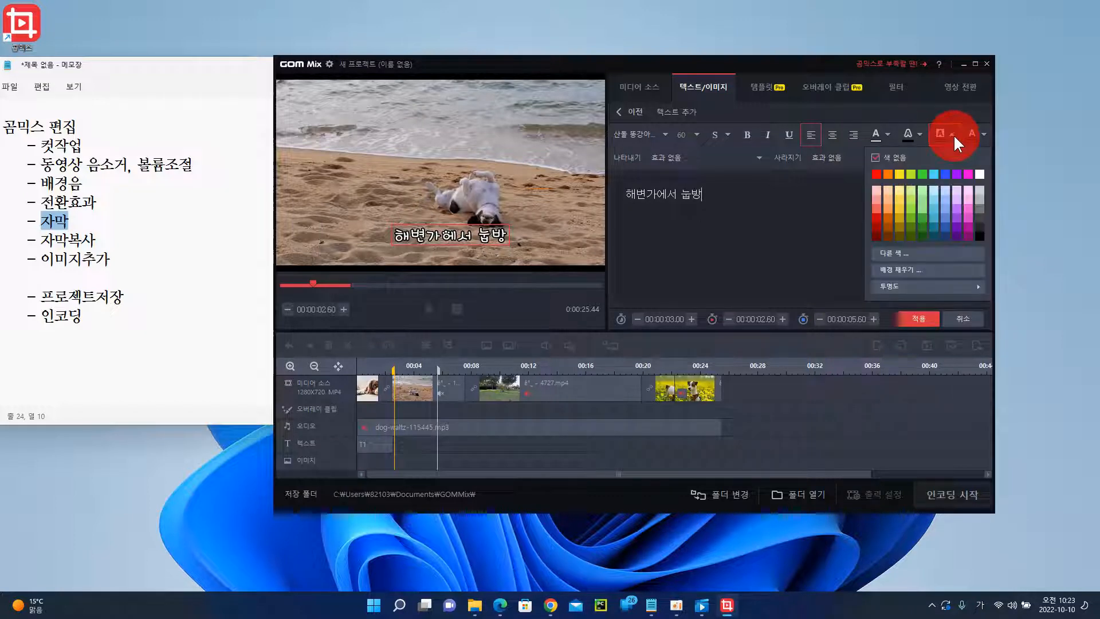
{"action": "left_click", "coordinate": [979, 236]}
{"action": "mouse_move", "coordinate": [481, 237]}
{"action": "left_mouse_down"}
{"action": "mouse_move", "coordinate": [504, 240]}
{"action": "mouse_move", "coordinate": [473, 241]}
{"action": "left_mouse_up"}
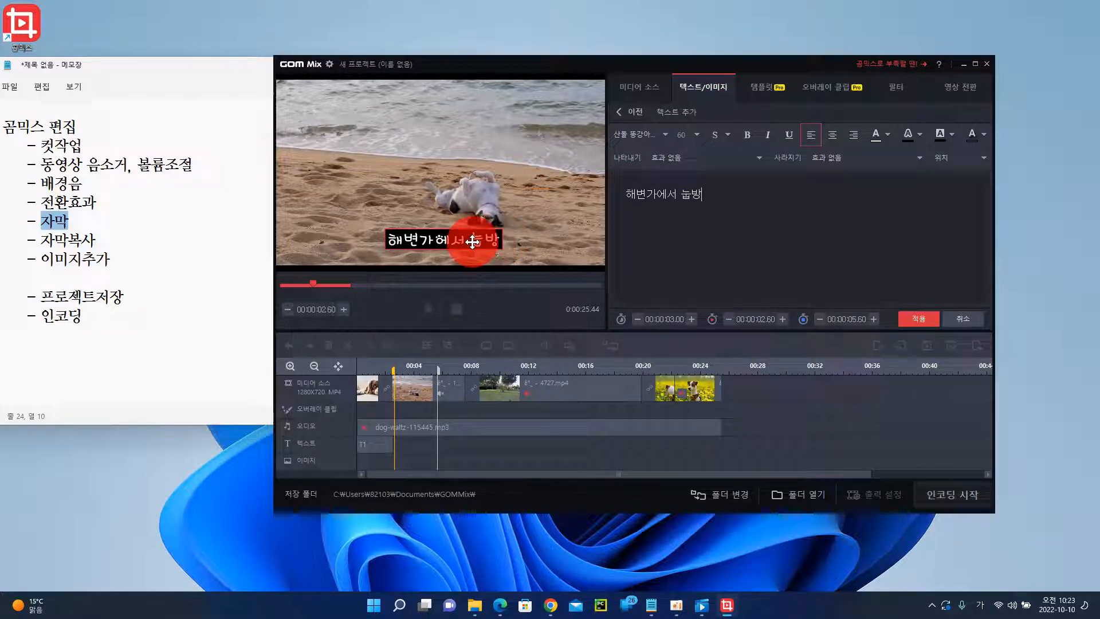
Extend the beach subtitle's end time to 00:00:07.20 and apply it to the project
{"action": "left_click", "coordinate": [478, 365]}
{"action": "left_click", "coordinate": [924, 311]}
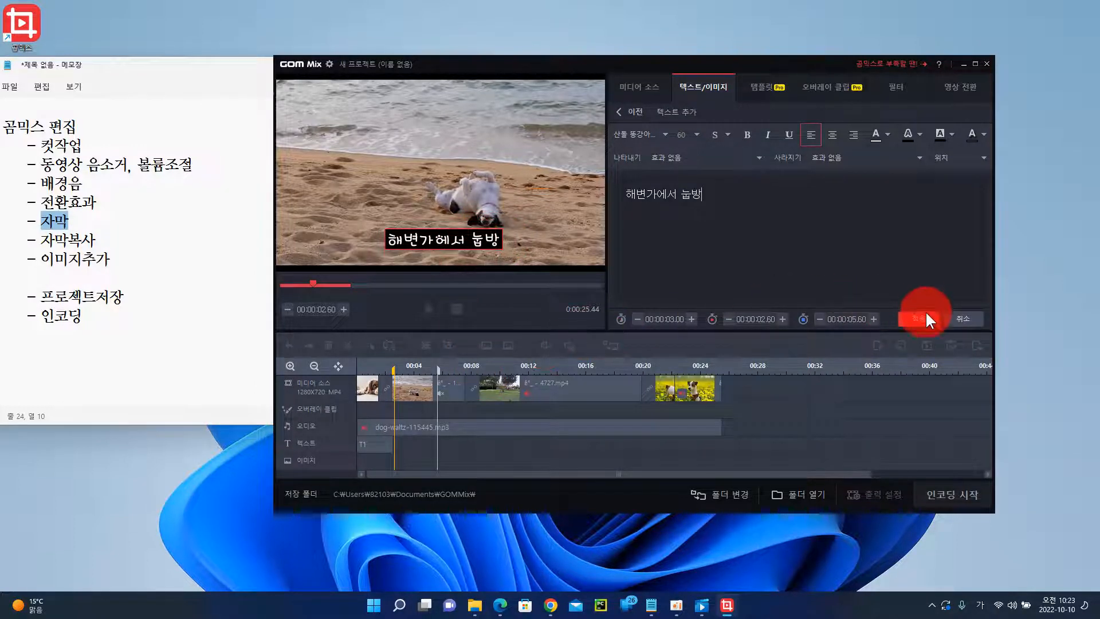
{"action": "left_click_drag", "start_coordinate": [753, 361], "coordinate": [459, 368]}
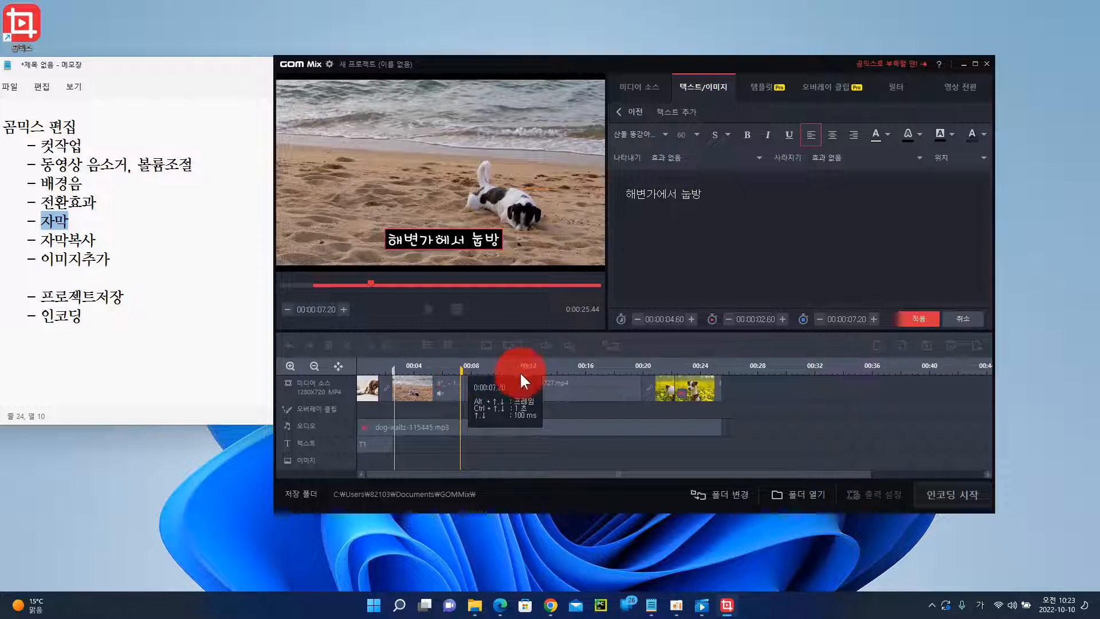
{"action": "left_click", "coordinate": [909, 318]}
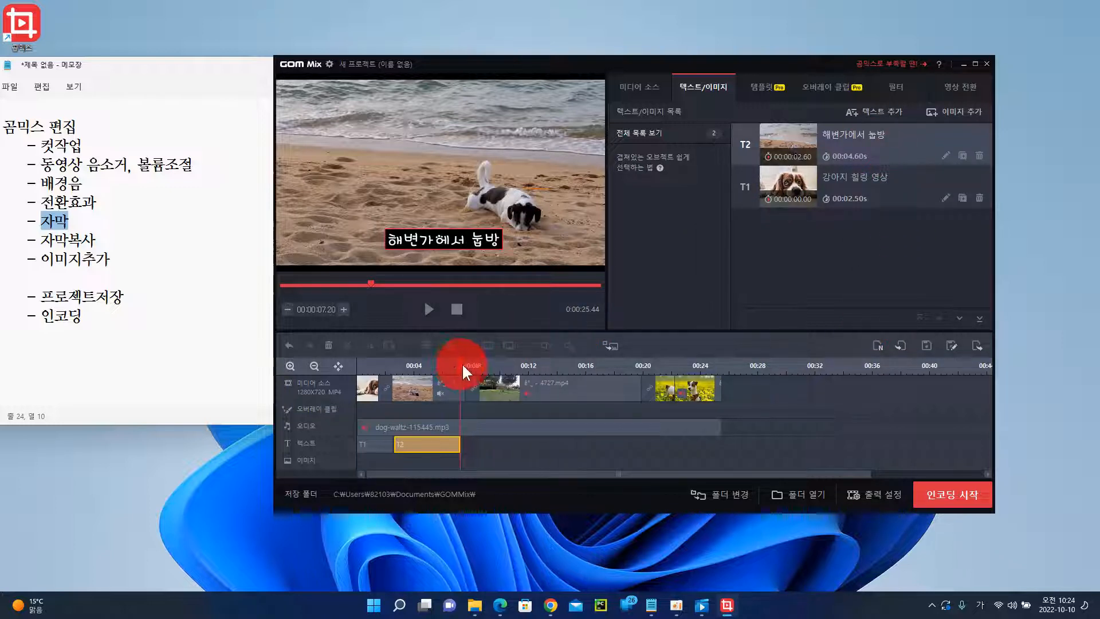
{"action": "mouse_move", "coordinate": [484, 362]}
{"action": "left_mouse_down"}
{"action": "mouse_move", "coordinate": [494, 363]}
{"action": "mouse_move", "coordinate": [484, 362]}
{"action": "left_mouse_up"}
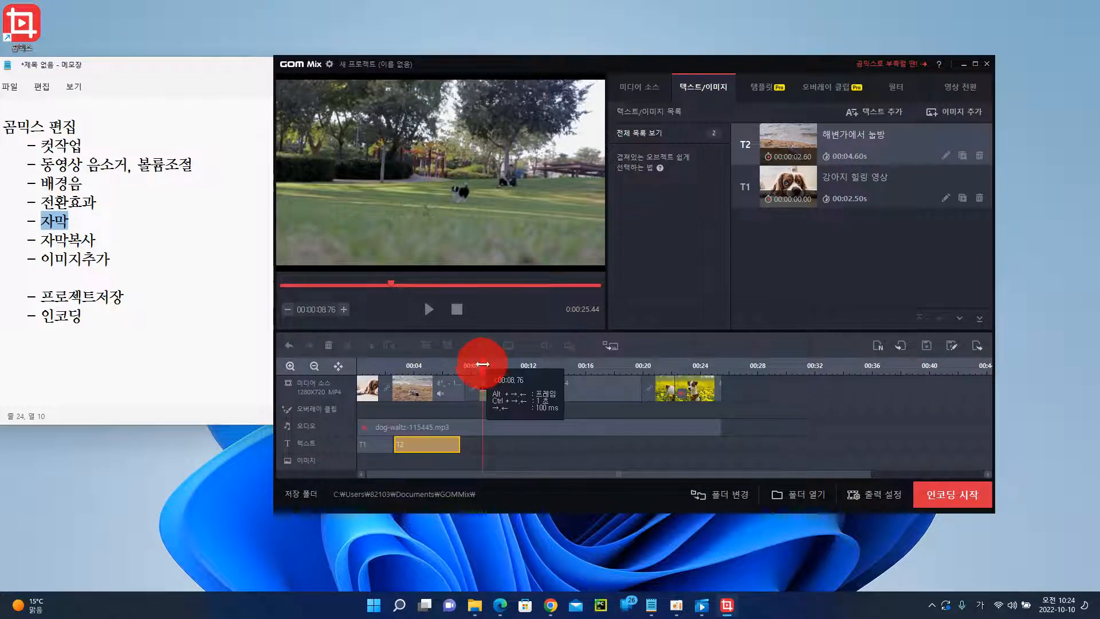
{"action": "left_click", "coordinate": [867, 112]}
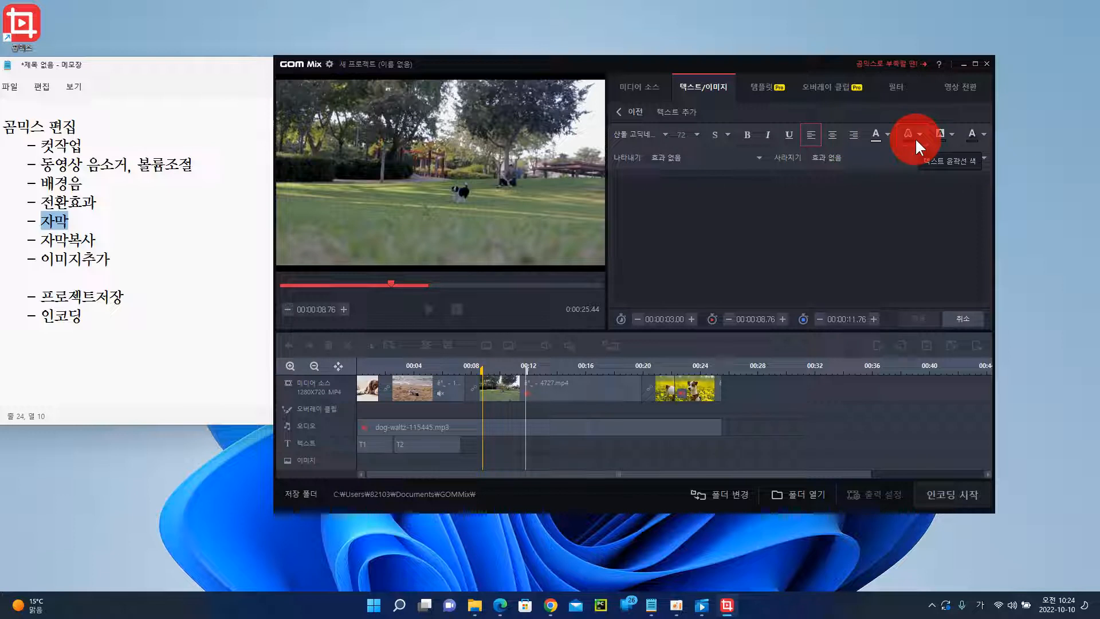
{"action": "left_click", "coordinate": [971, 319]}
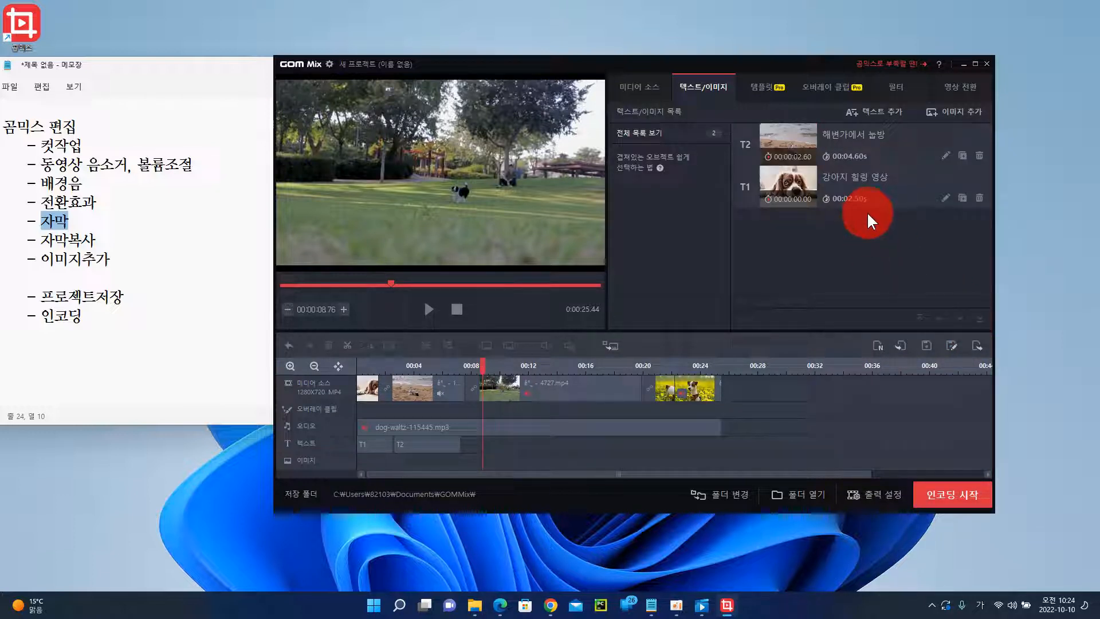
Highlight 자막복사 in the Notepad outline, switch back to GOM Mix and preview the beach subtitle at 00:00:04.24
{"action": "double_click", "coordinate": [41, 239]}
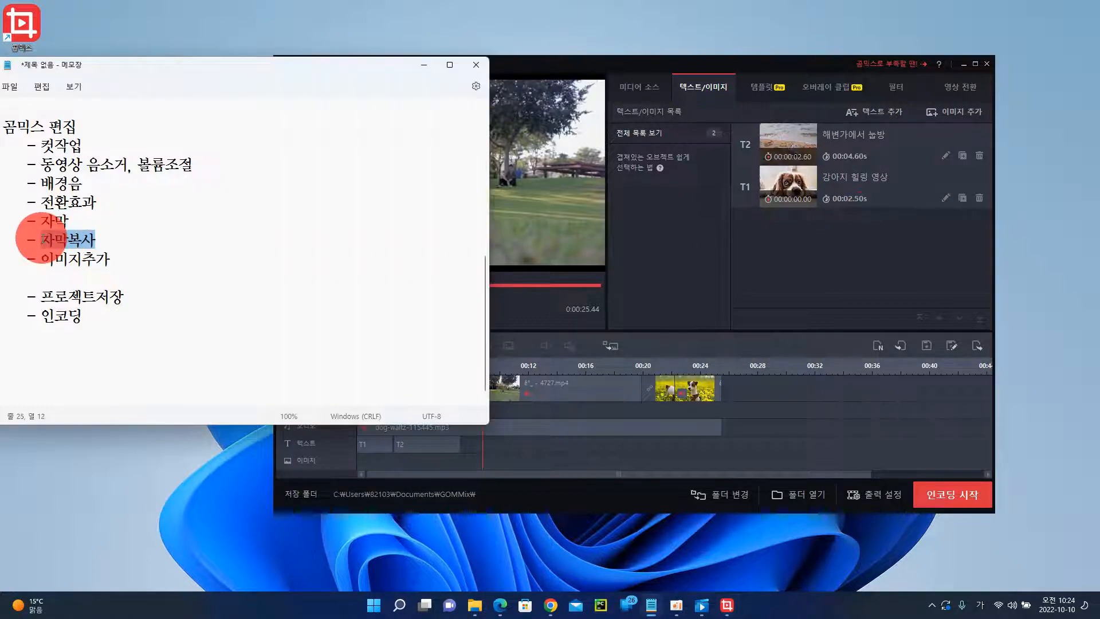
{"action": "left_click", "coordinate": [775, 60]}
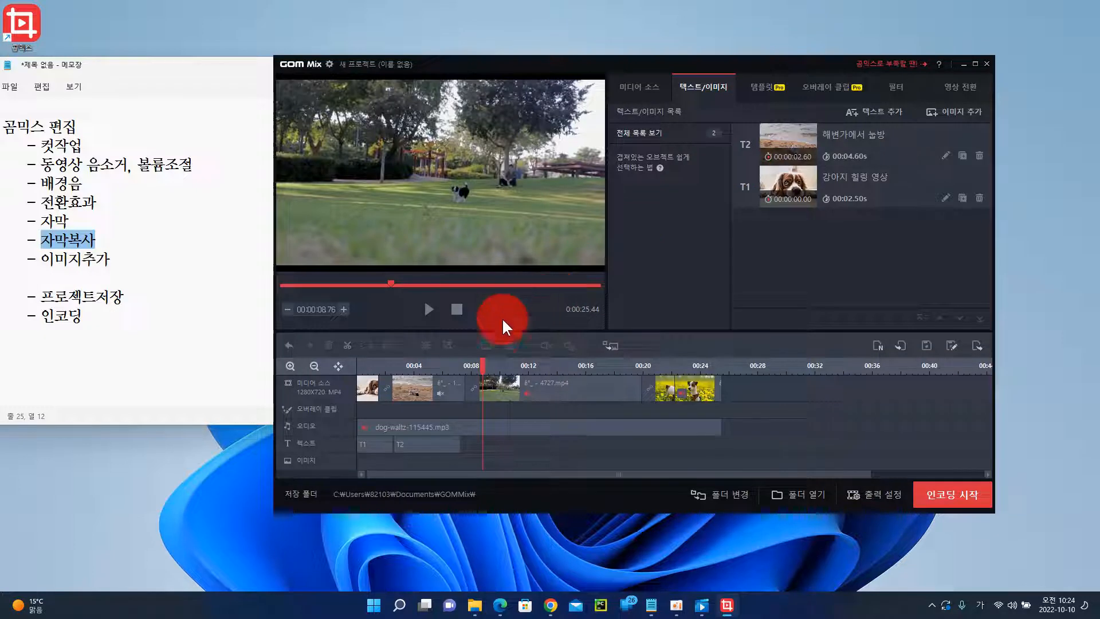
{"action": "left_click_drag", "start_coordinate": [475, 375], "coordinate": [417, 369]}
{"action": "left_click", "coordinate": [463, 239]}
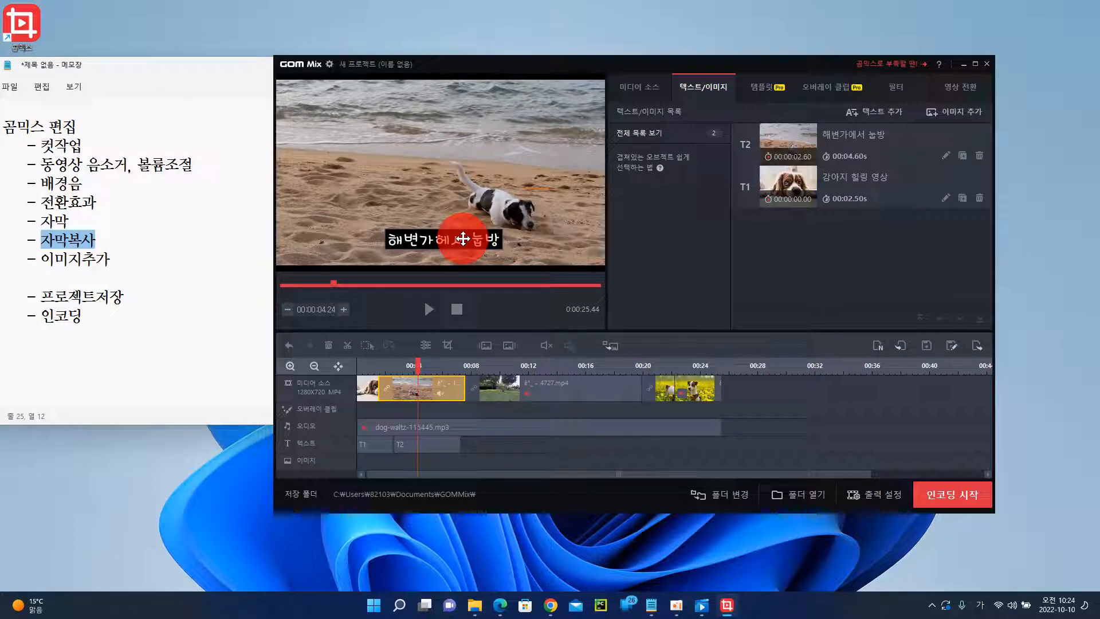
{"action": "left_click", "coordinate": [433, 344]}
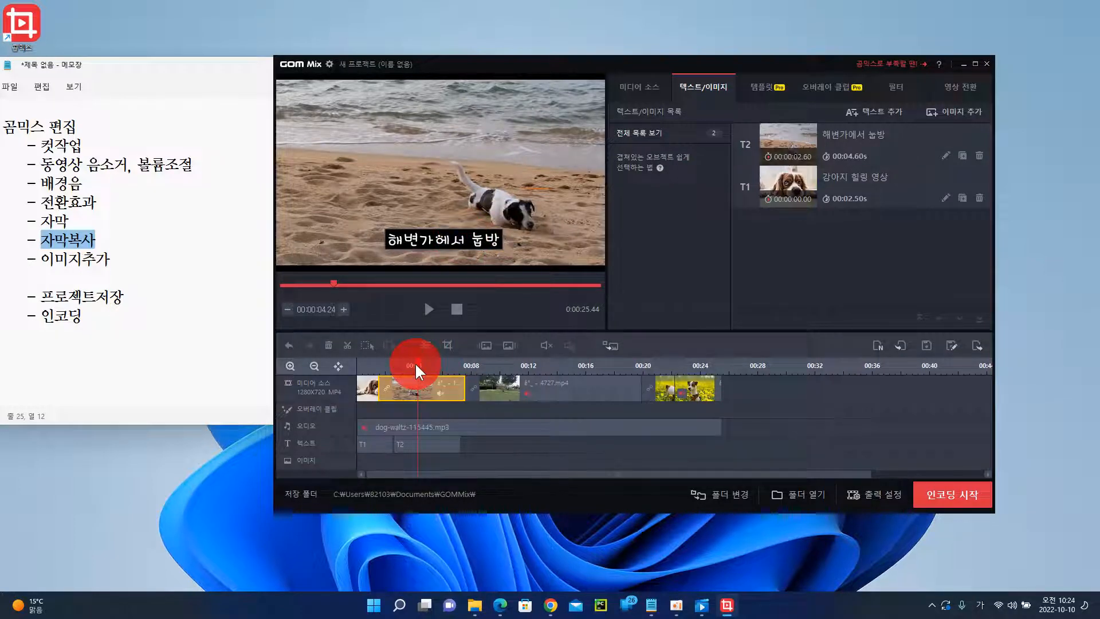
{"action": "left_click", "coordinate": [424, 365]}
Duplicate the 해변가에서 눕방 subtitle at 00:00:08.80, over the start of the park clip
{"action": "mouse_move", "coordinate": [487, 364]}
{"action": "left_mouse_down"}
{"action": "mouse_move", "coordinate": [503, 362]}
{"action": "mouse_move", "coordinate": [483, 366]}
{"action": "left_mouse_up"}
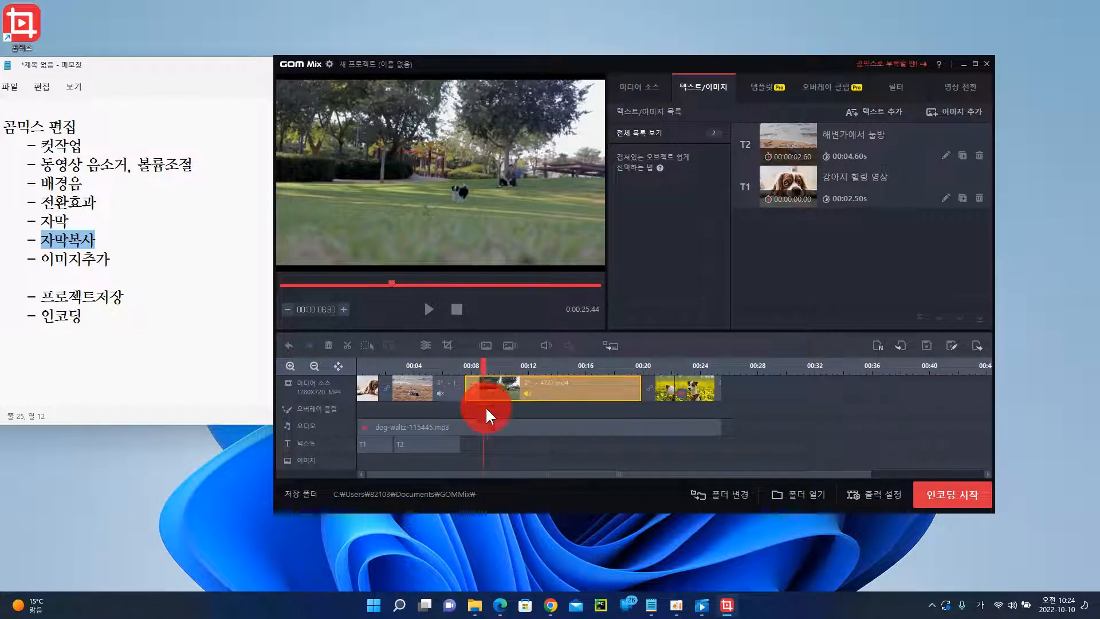
{"action": "left_click", "coordinate": [964, 171]}
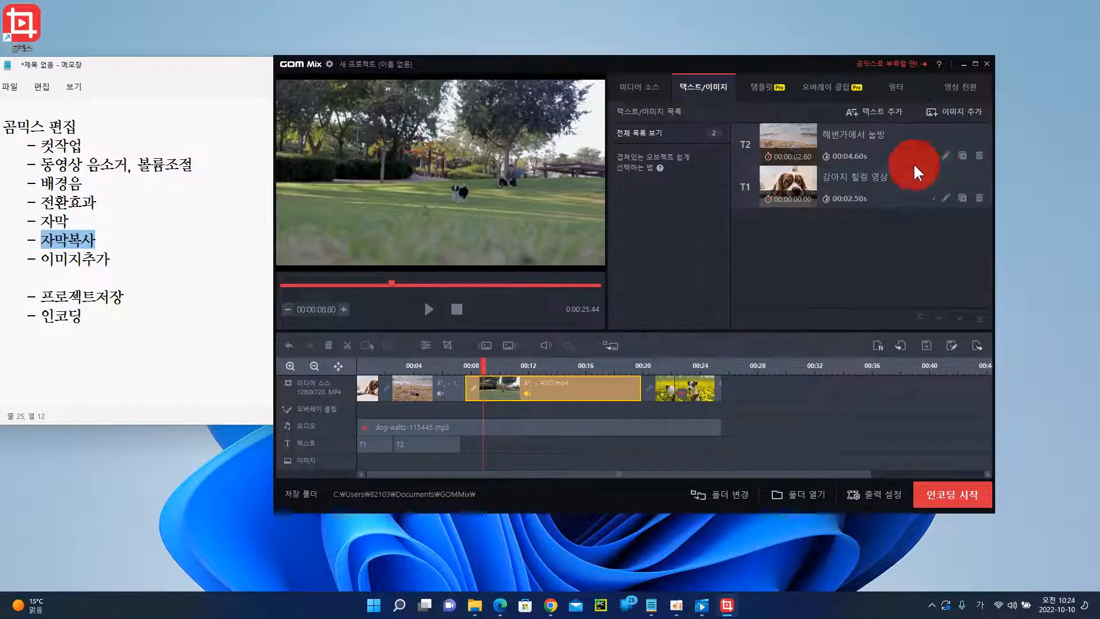
{"action": "left_click", "coordinate": [745, 151]}
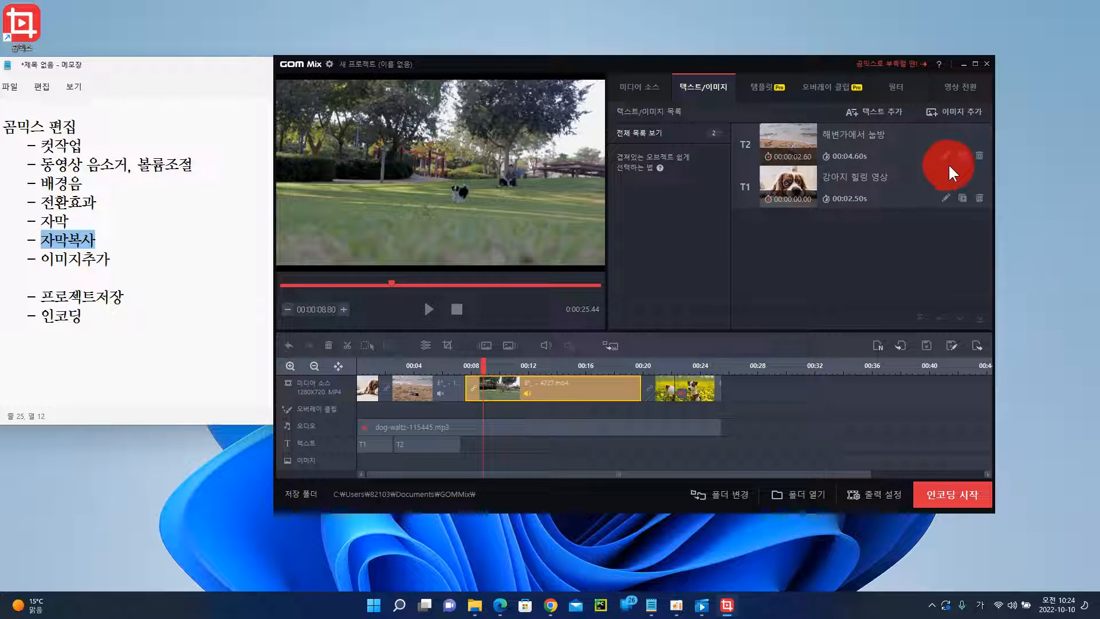
{"action": "left_click", "coordinate": [963, 155]}
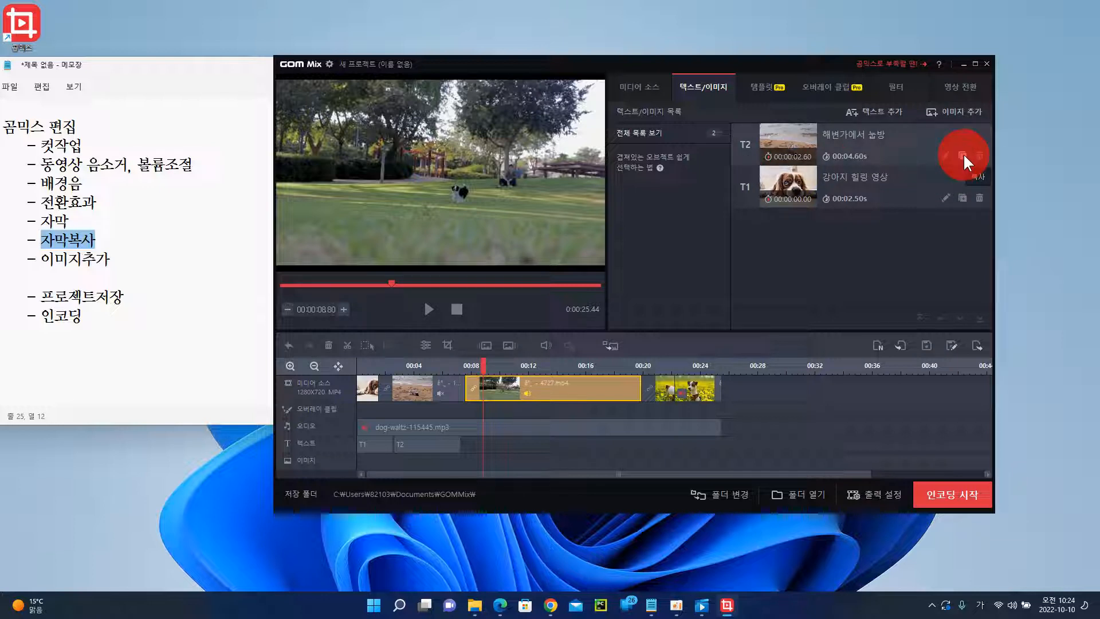
{"action": "left_click", "coordinate": [801, 138]}
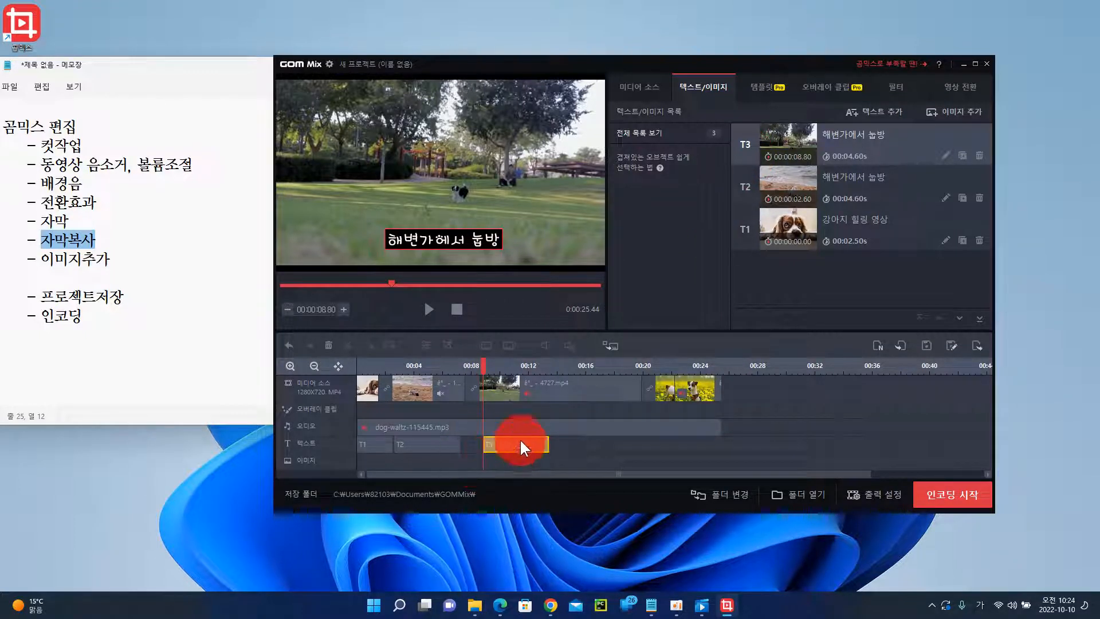
Replace the text of the copied subtitle over the park clip with 들판을 자유롭게
{"action": "left_click", "coordinate": [944, 156]}
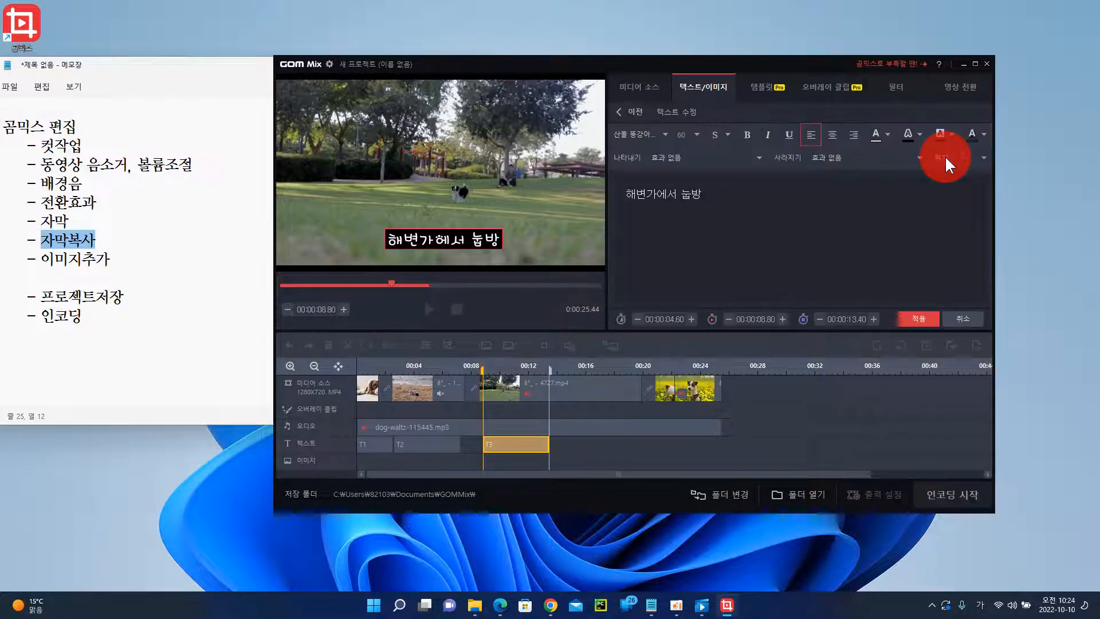
{"action": "left_click", "coordinate": [735, 197]}
{"action": "left_click_drag", "start_coordinate": [735, 196], "coordinate": [562, 188]}
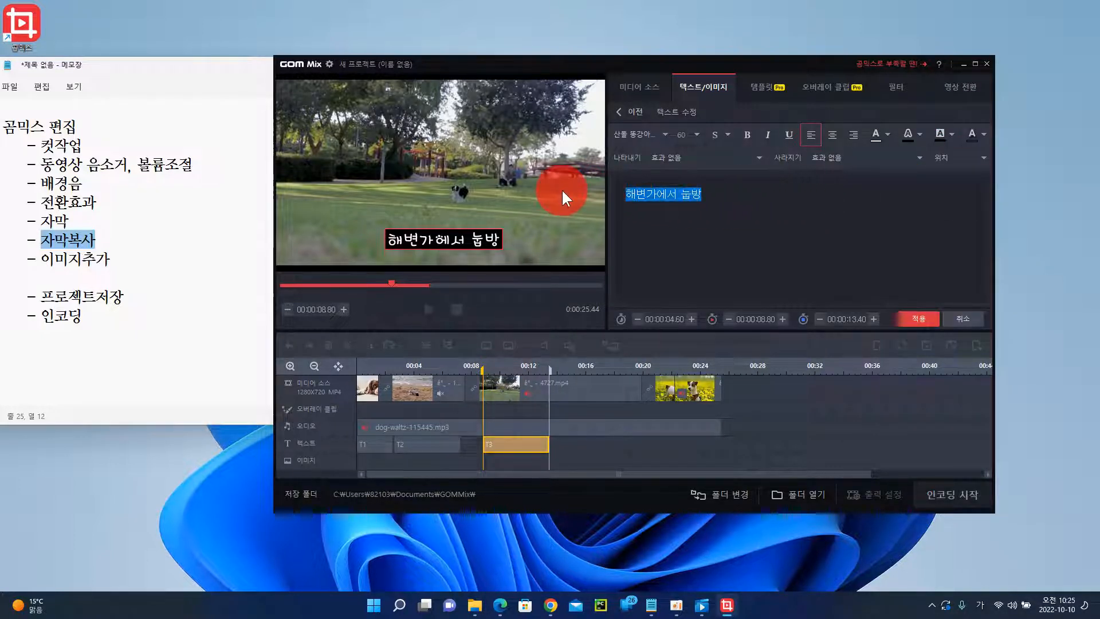
{"action": "type", "text": "듦판을 "}
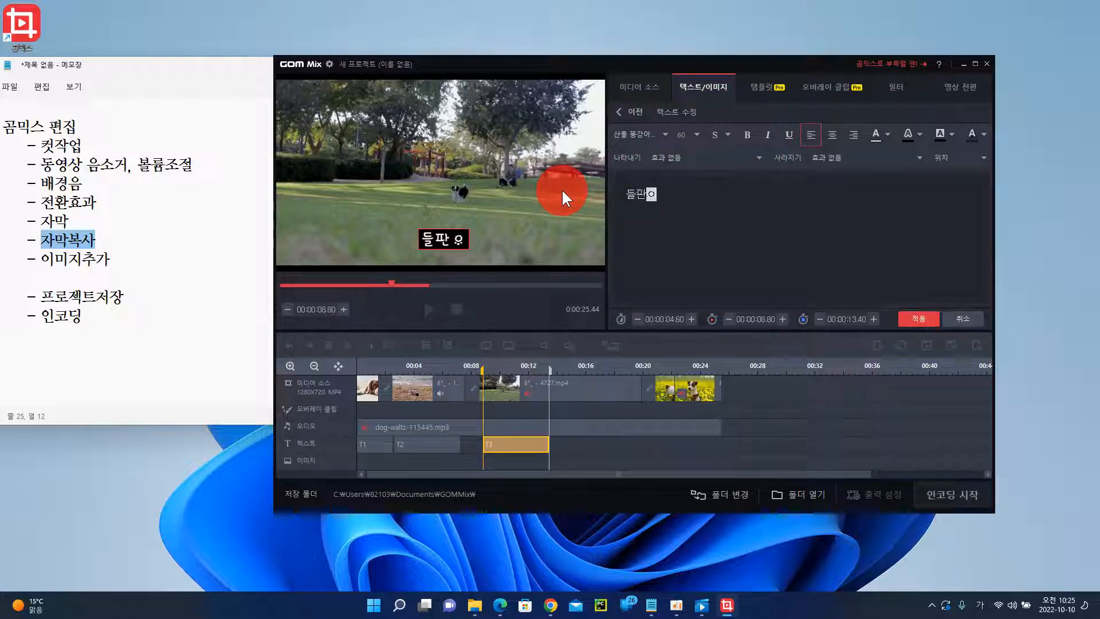
{"action": "type", "text": "자율"}
{"action": "type", "text": "롭게"}
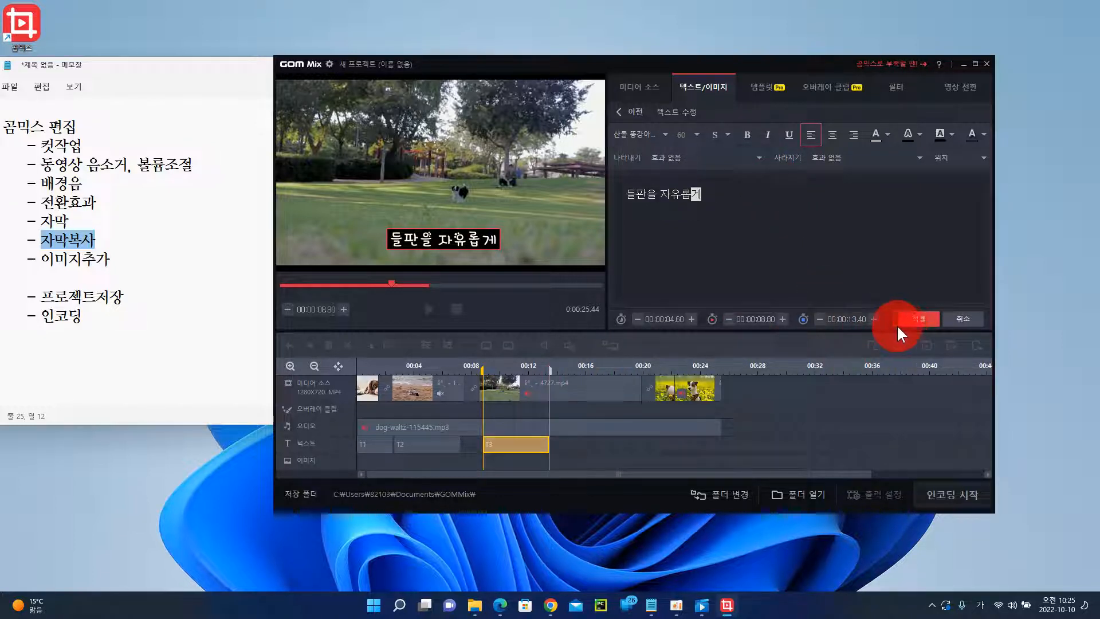
Extend the park subtitle's end time to 00:00:19.56 and apply the changes
{"action": "left_click_drag", "start_coordinate": [551, 369], "coordinate": [640, 373]}
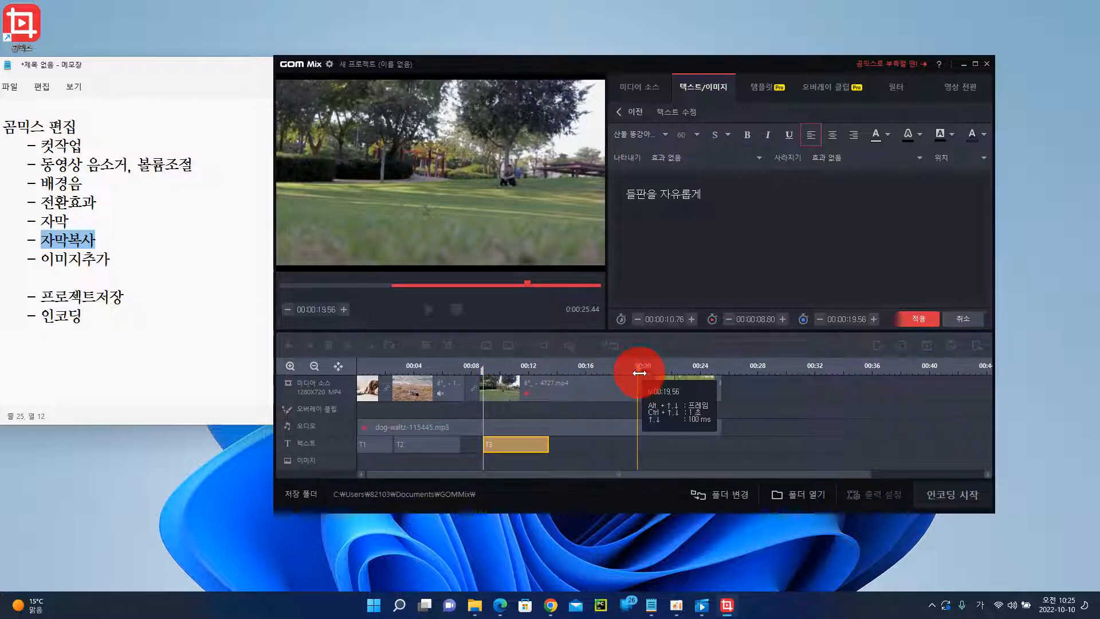
{"action": "left_click", "coordinate": [927, 317]}
{"action": "left_click", "coordinate": [507, 448]}
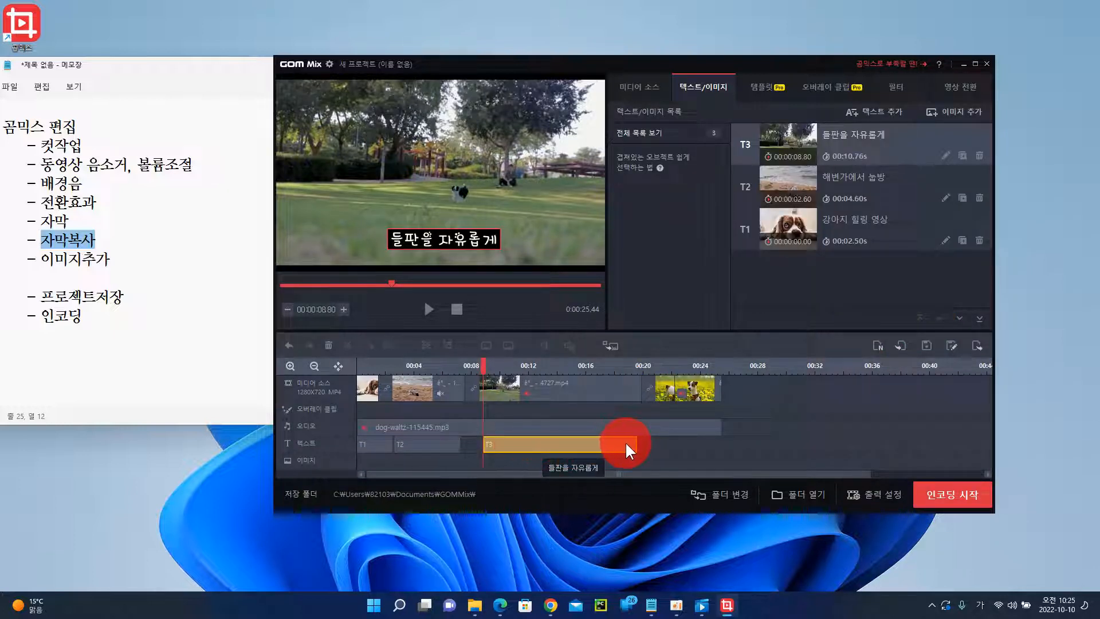
{"action": "left_click", "coordinate": [697, 404]}
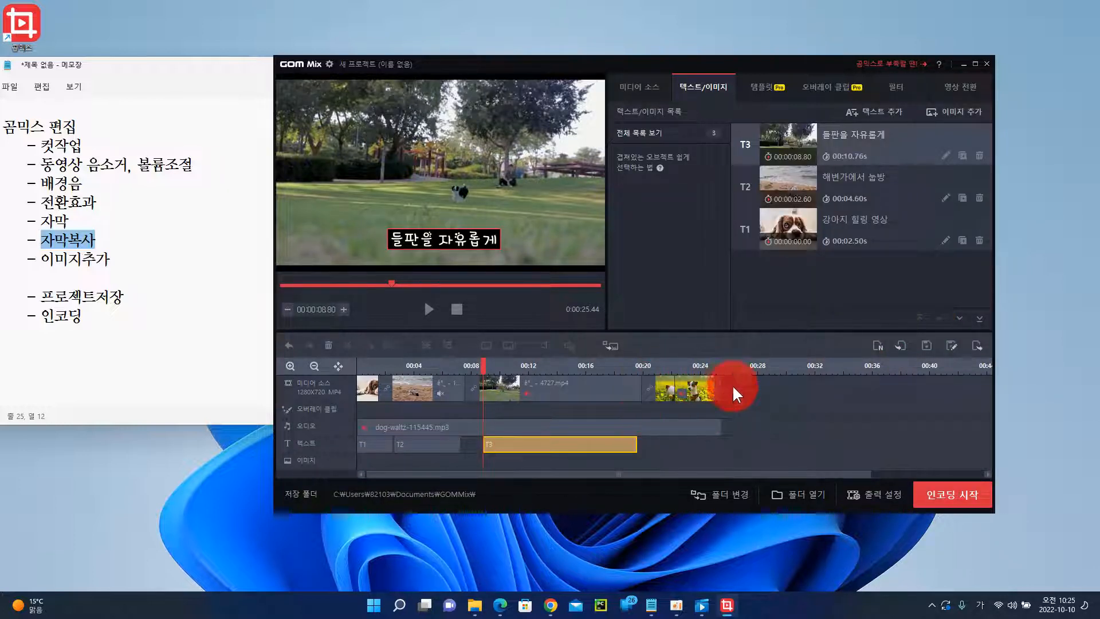
Duplicate the 들판을 자유롭게 subtitle at 00:00:21.00, over the yellow flower clip
{"action": "left_click_drag", "start_coordinate": [483, 364], "coordinate": [657, 369]}
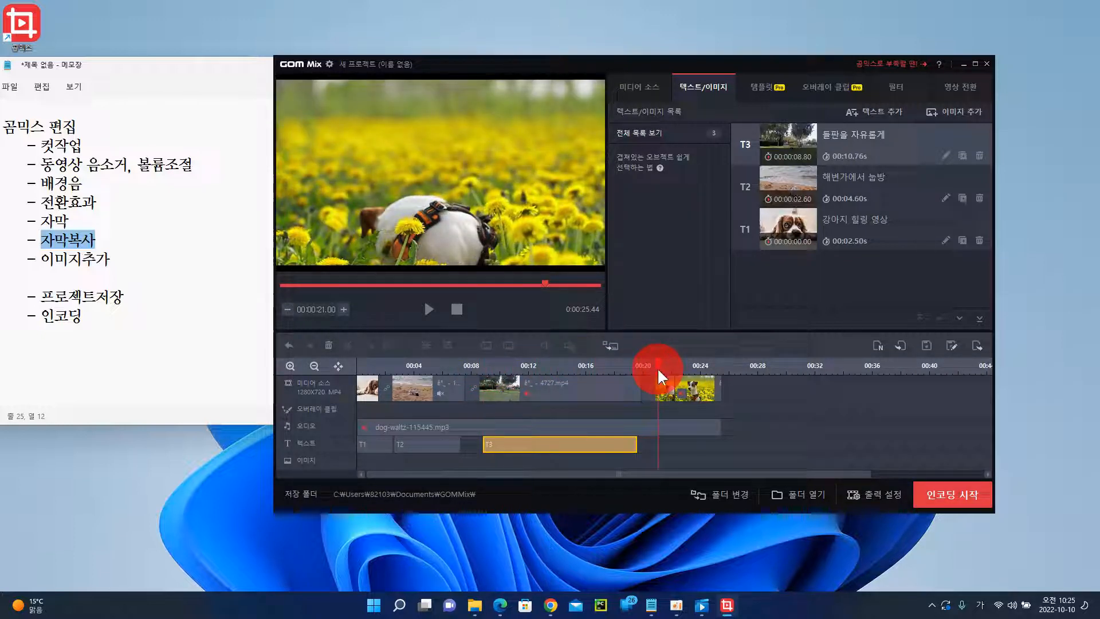
{"action": "left_click", "coordinate": [794, 160]}
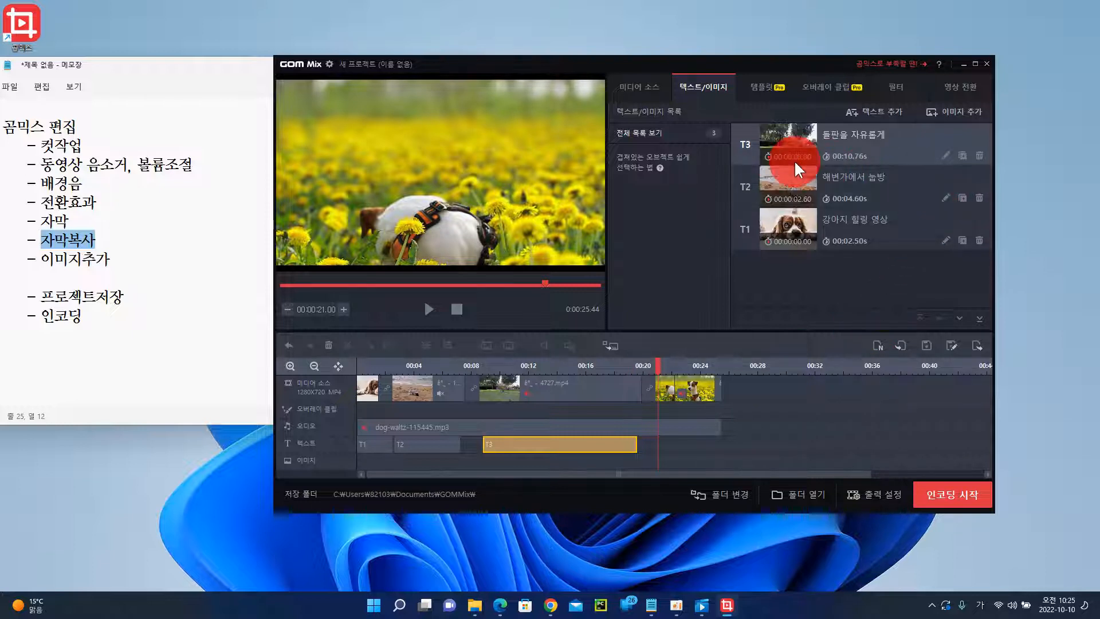
{"action": "left_click", "coordinate": [746, 148]}
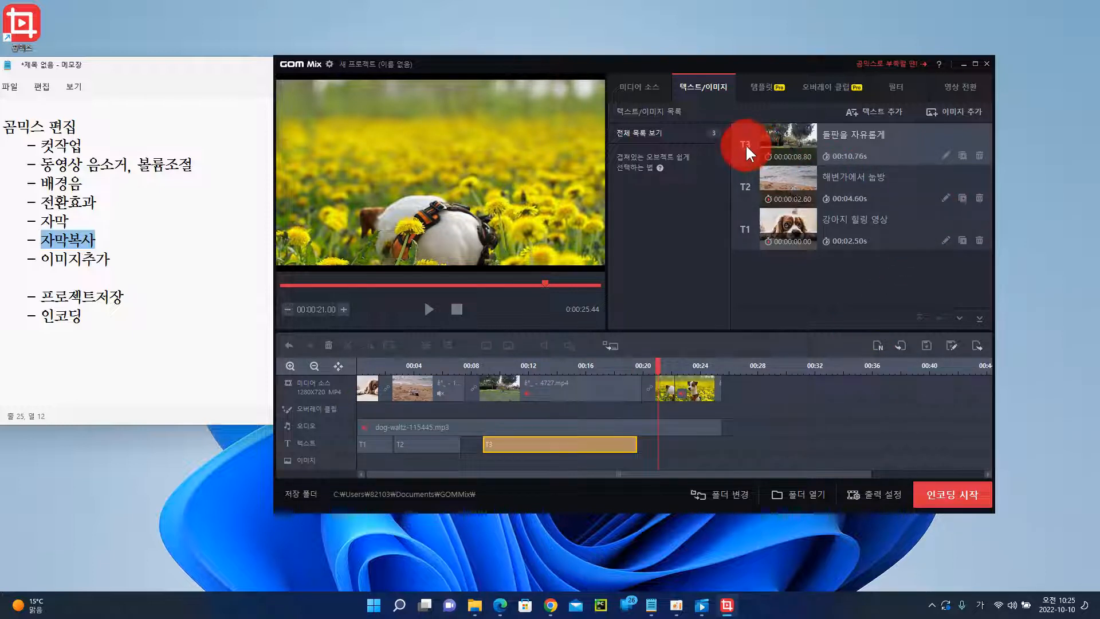
{"action": "left_click", "coordinate": [961, 156]}
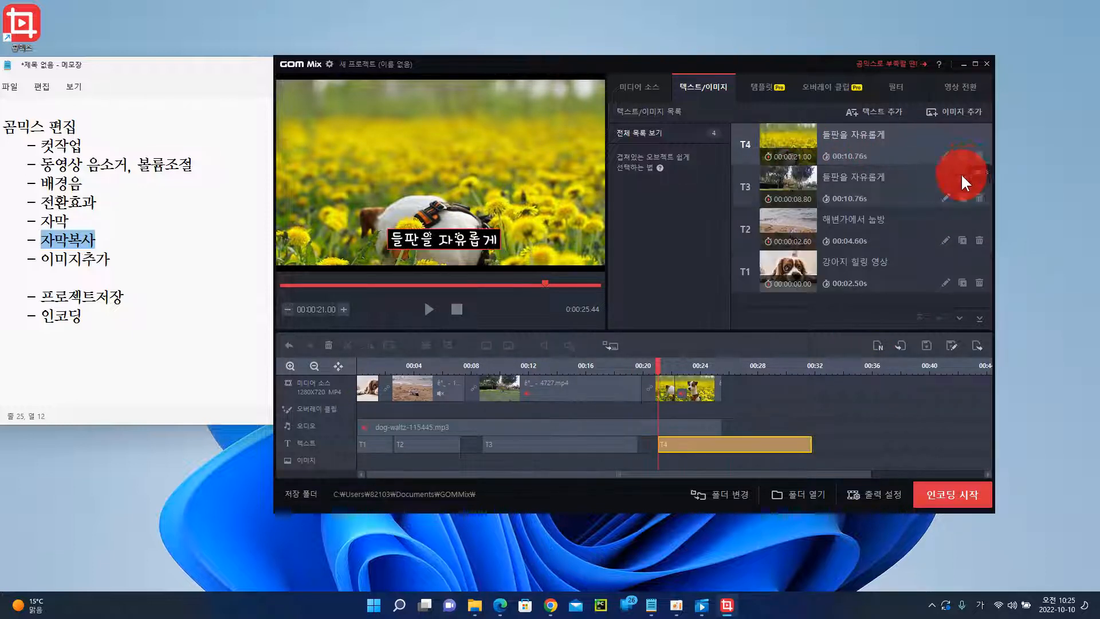
Replace the text of the copied subtitle over the flower clip with 꽃이 너무 잘 어울리네^^
{"action": "left_click", "coordinate": [944, 156]}
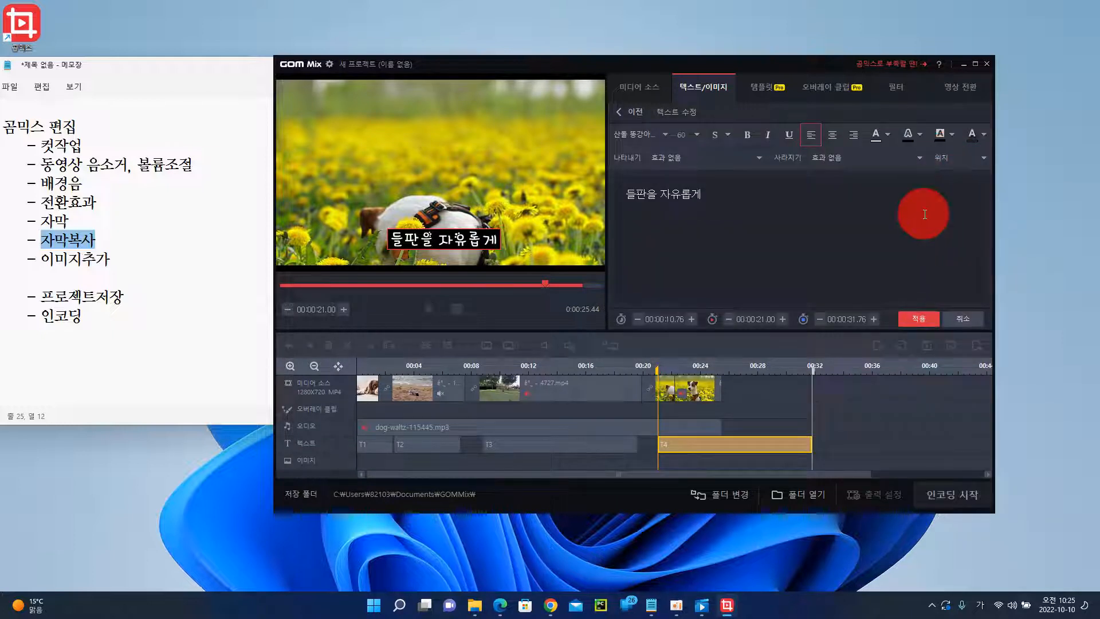
{"action": "left_click_drag", "start_coordinate": [694, 210], "coordinate": [590, 195]}
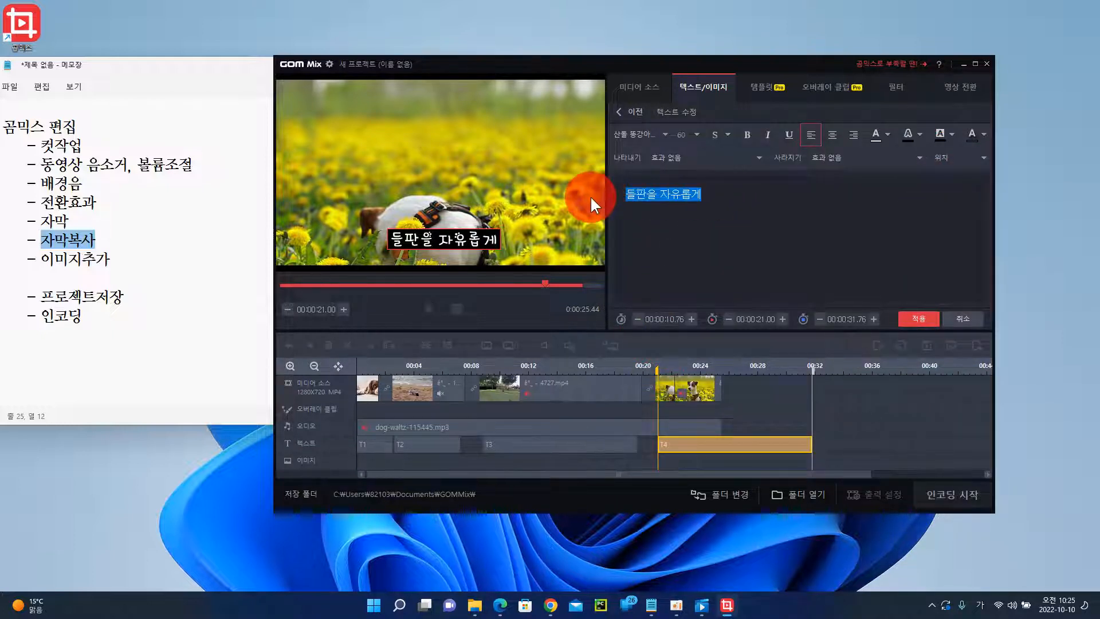
{"action": "type", "text": "꽃이 너무 잘 "}
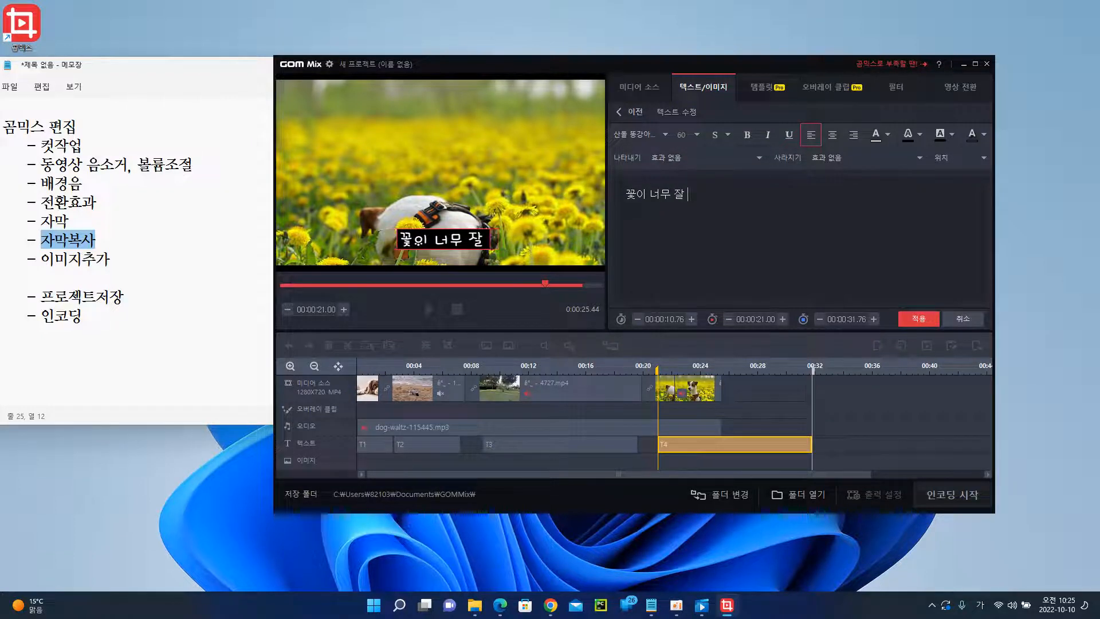
{"action": "type", "text": "ㅇㅓ루ㄹ리네"}
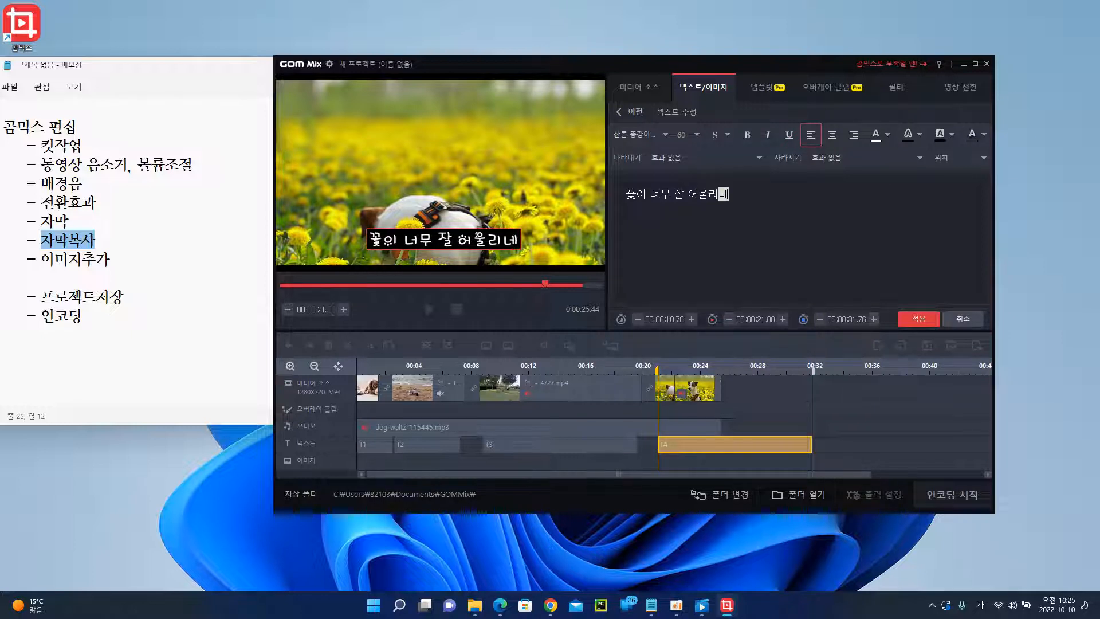
{"action": "type", "text": "^^"}
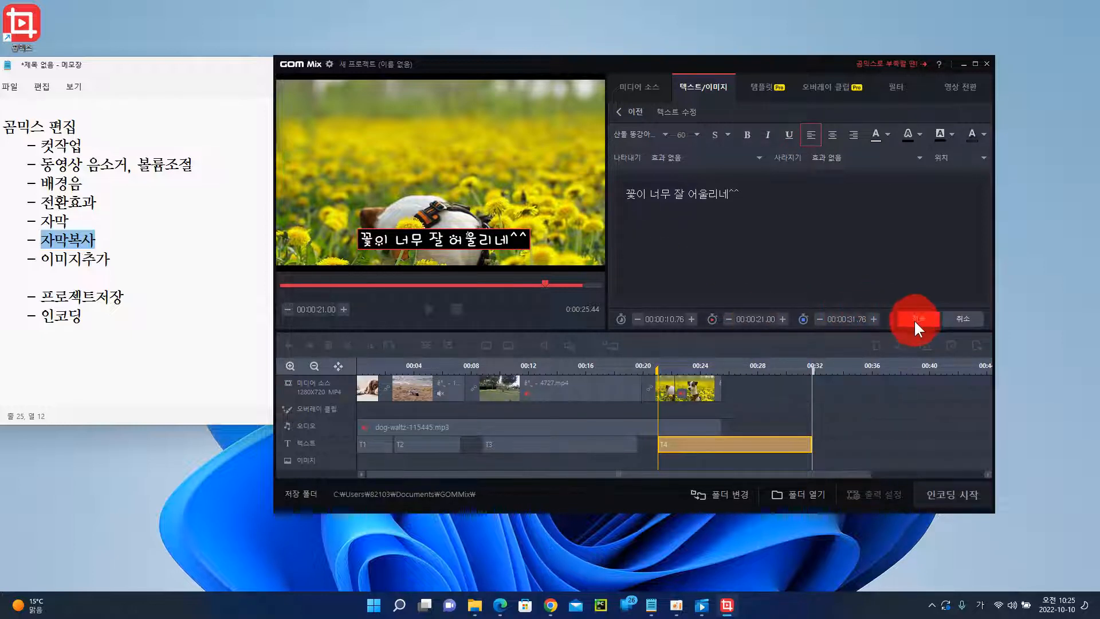
Move the flower clip subtitle to the top of the picture, shorten its end time to 00:00:24.80, and apply the changes
{"action": "left_click_drag", "start_coordinate": [452, 245], "coordinate": [456, 107]}
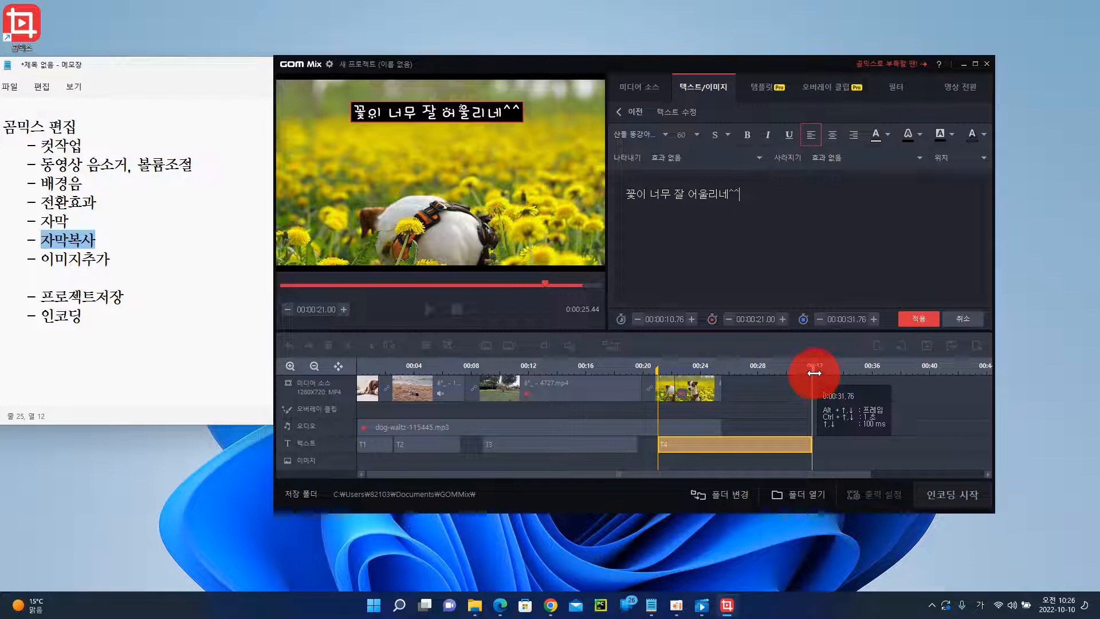
{"action": "left_click_drag", "start_coordinate": [814, 373], "coordinate": [713, 395]}
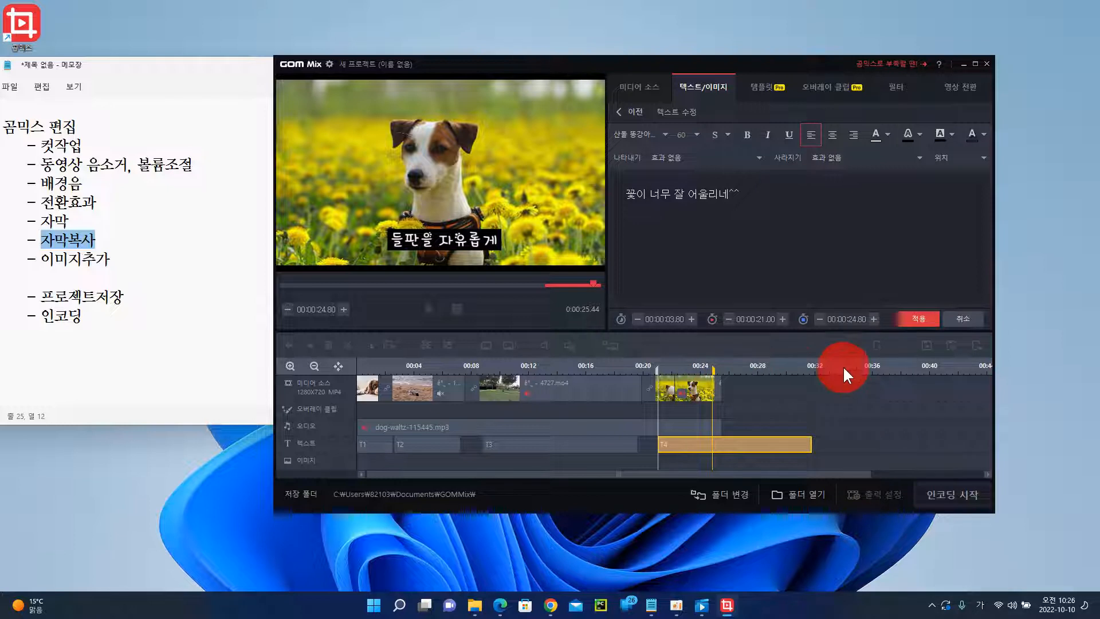
{"action": "left_click", "coordinate": [924, 319]}
Play the video from near its beginning to check the subtitles over every clip
{"action": "left_click_drag", "start_coordinate": [717, 408], "coordinate": [365, 366]}
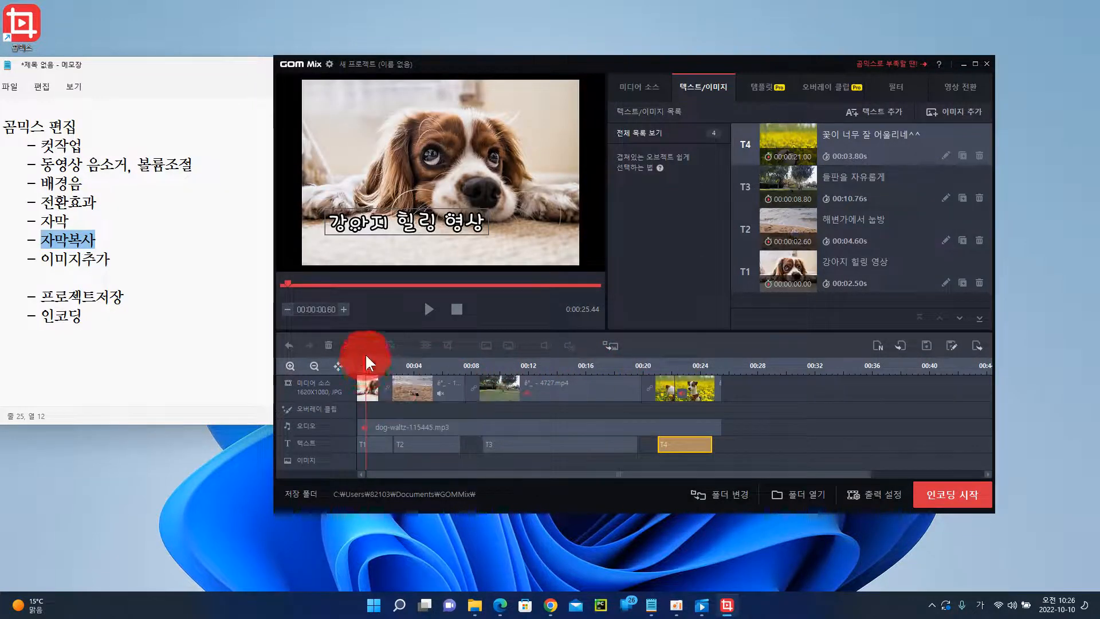
{"action": "key", "text": "space"}
{"action": "key", "text": "space"}
{"action": "key", "text": "space"}
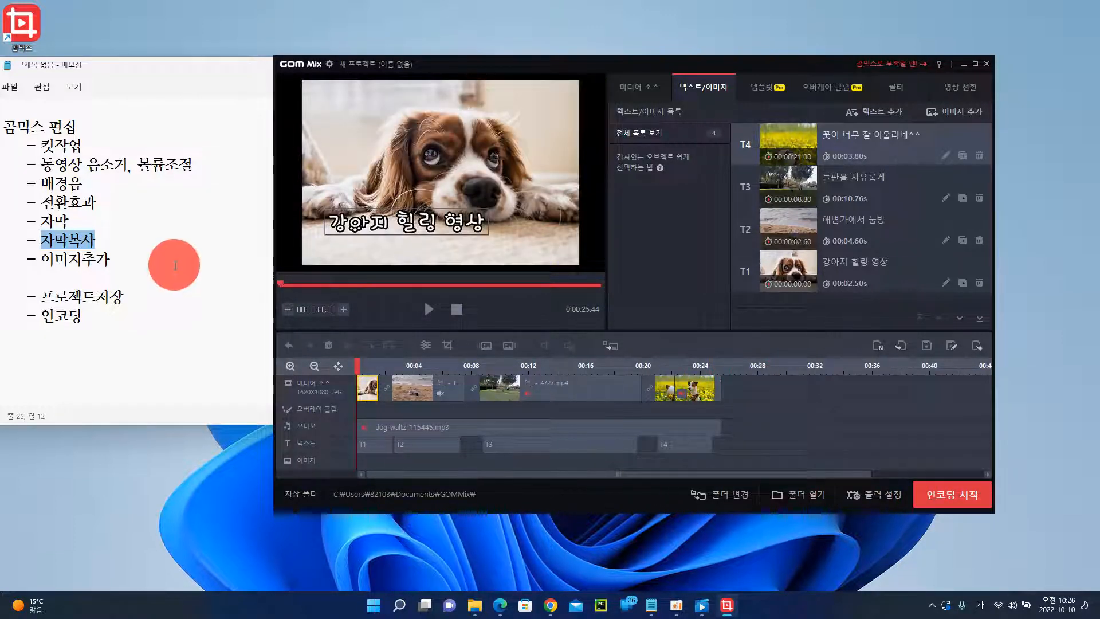
Switch to Notepad, highlight the 이미지추가 item in the outline, and return to GOM Mix
{"action": "left_click", "coordinate": [160, 256]}
{"action": "double_click", "coordinate": [49, 261]}
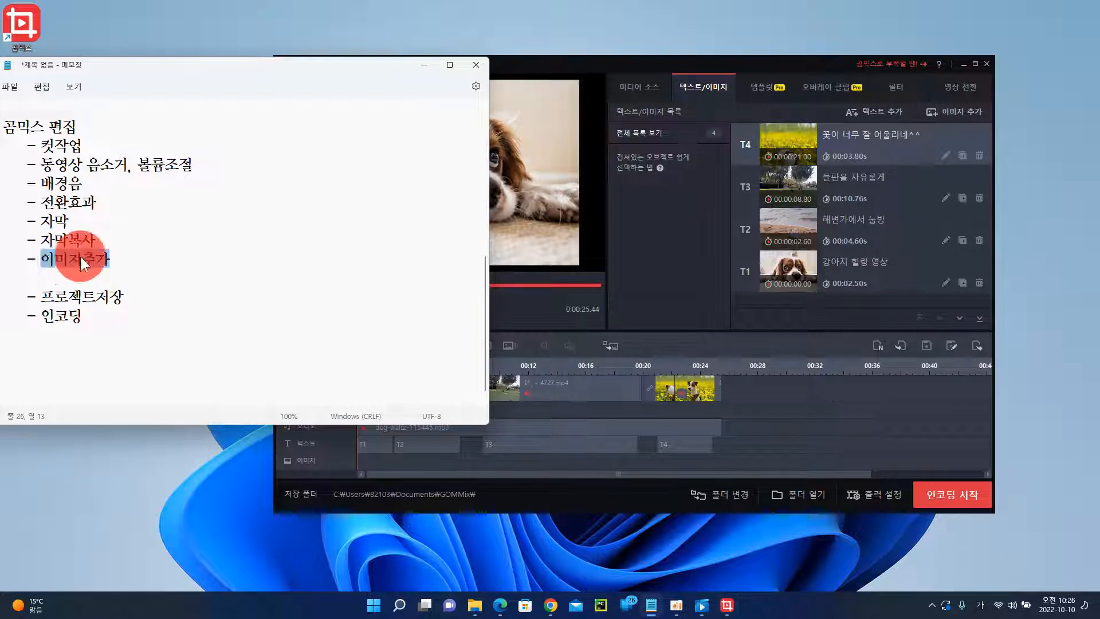
{"action": "left_click", "coordinate": [609, 64]}
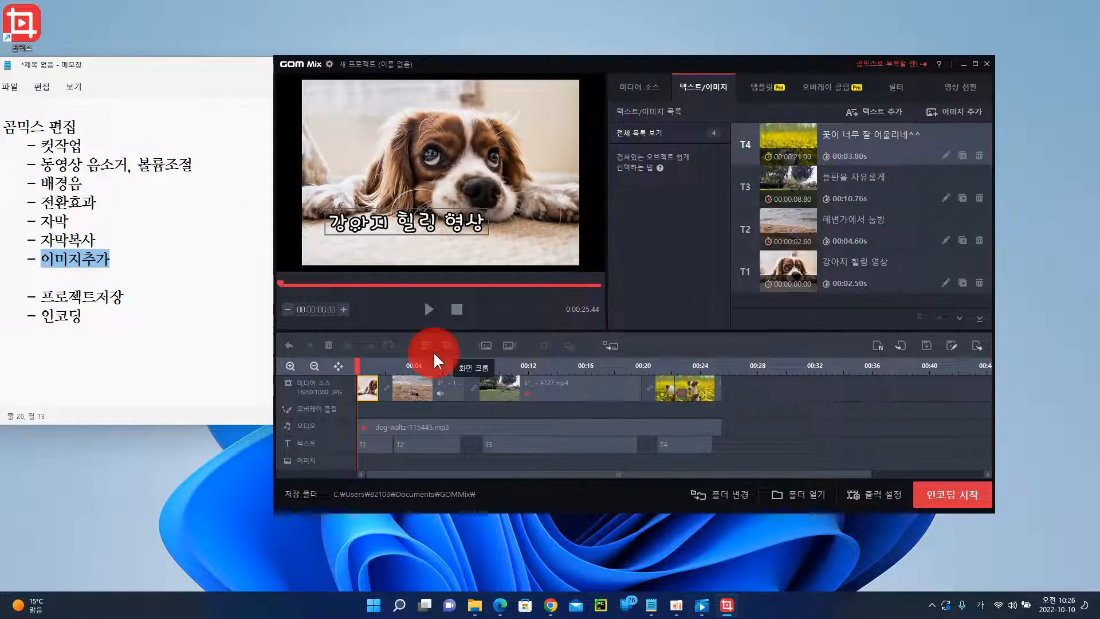
Place the playhead at 00:00:02.60, where the beach subtitle 해변가에서 눕방 starts
{"action": "left_click_drag", "start_coordinate": [369, 363], "coordinate": [417, 360]}
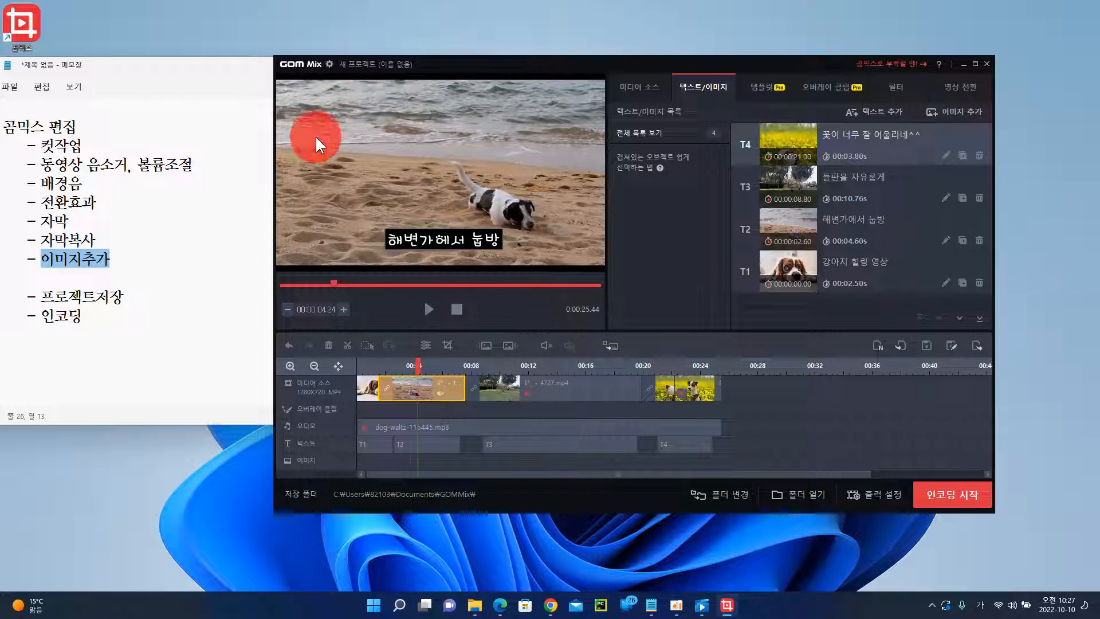
{"action": "left_click", "coordinate": [417, 364]}
{"action": "left_click_drag", "start_coordinate": [417, 364], "coordinate": [396, 366]}
{"action": "left_click", "coordinate": [362, 243]}
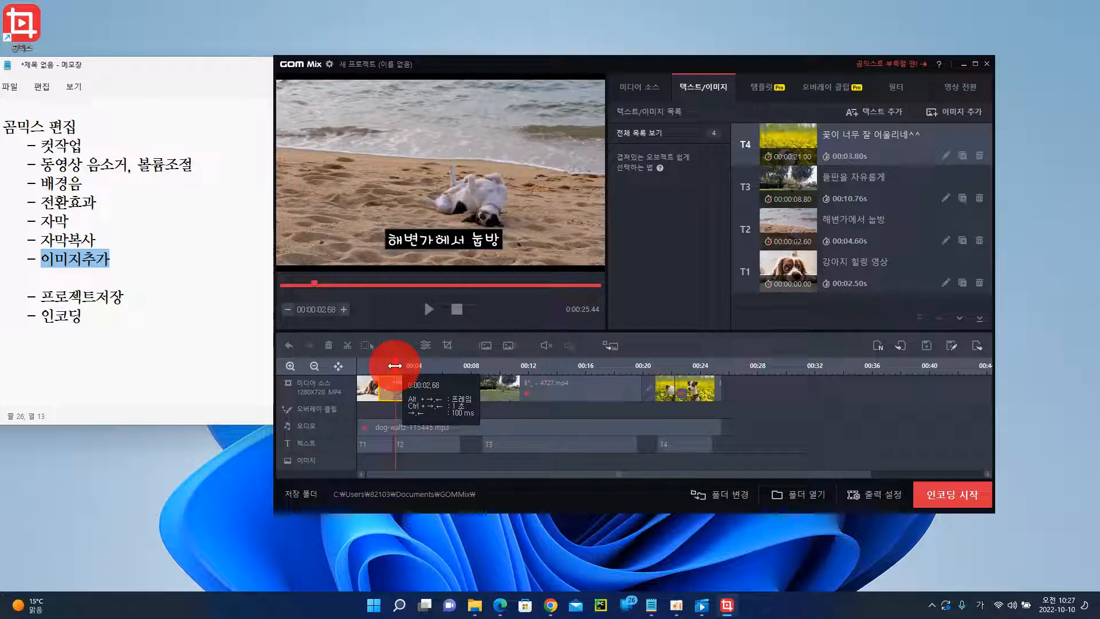
{"action": "left_click_drag", "start_coordinate": [390, 365], "coordinate": [394, 365]}
{"action": "left_click", "coordinate": [326, 143]}
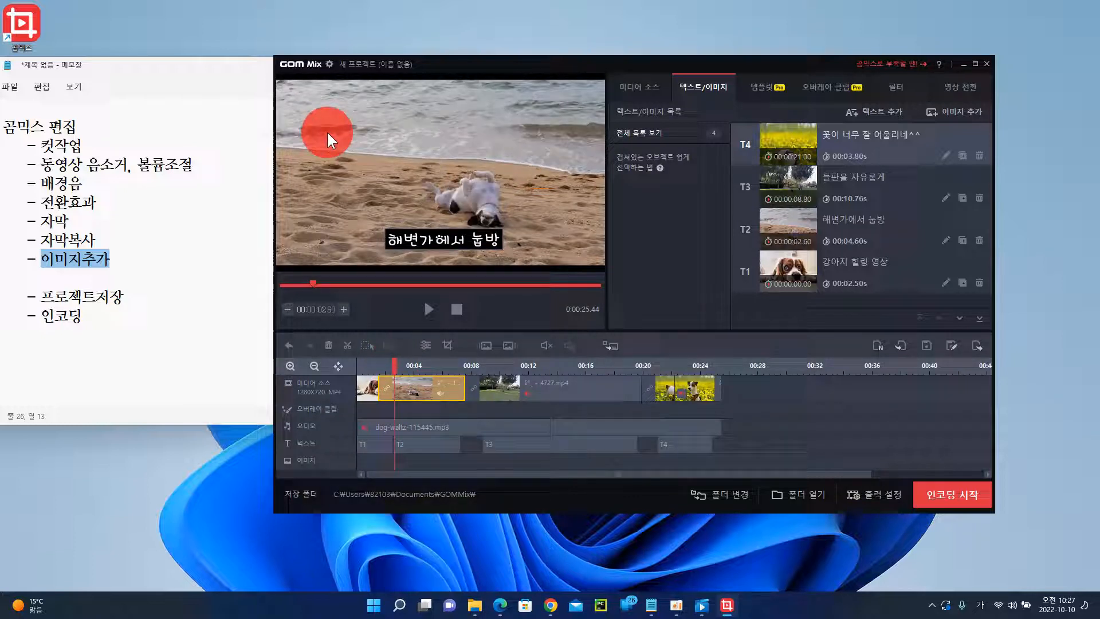
{"action": "left_click_drag", "start_coordinate": [326, 130], "coordinate": [293, 184]}
{"action": "left_click_drag", "start_coordinate": [287, 118], "coordinate": [386, 234]}
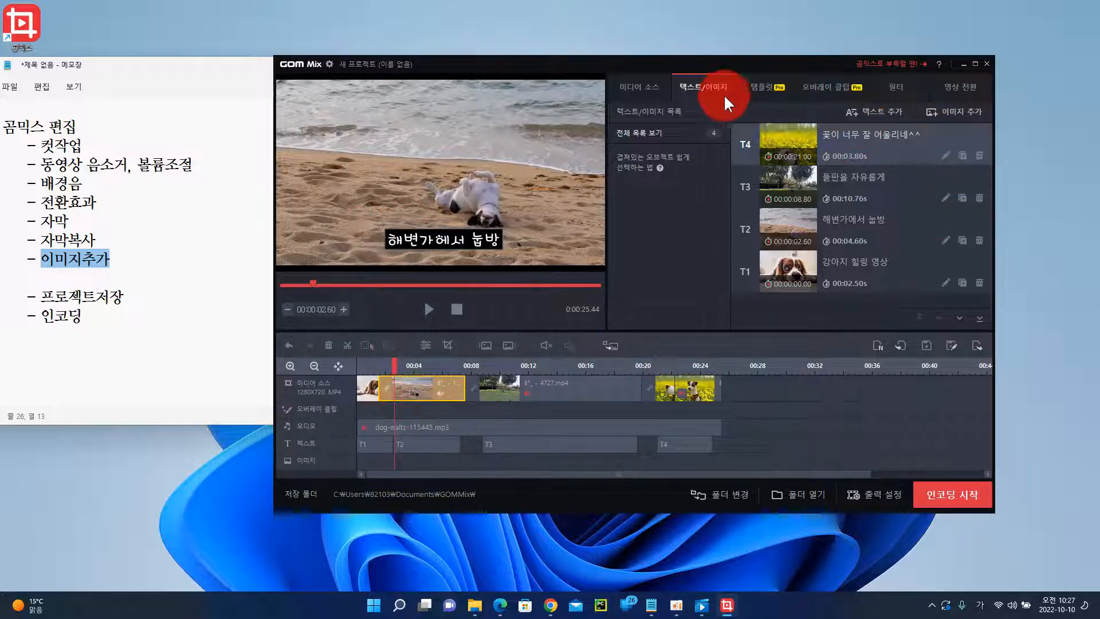
Add the puppy-gab8431a50_1920 picture from the 다운로드 folder as a new overlay image over the beach clip
{"action": "left_click", "coordinate": [943, 109]}
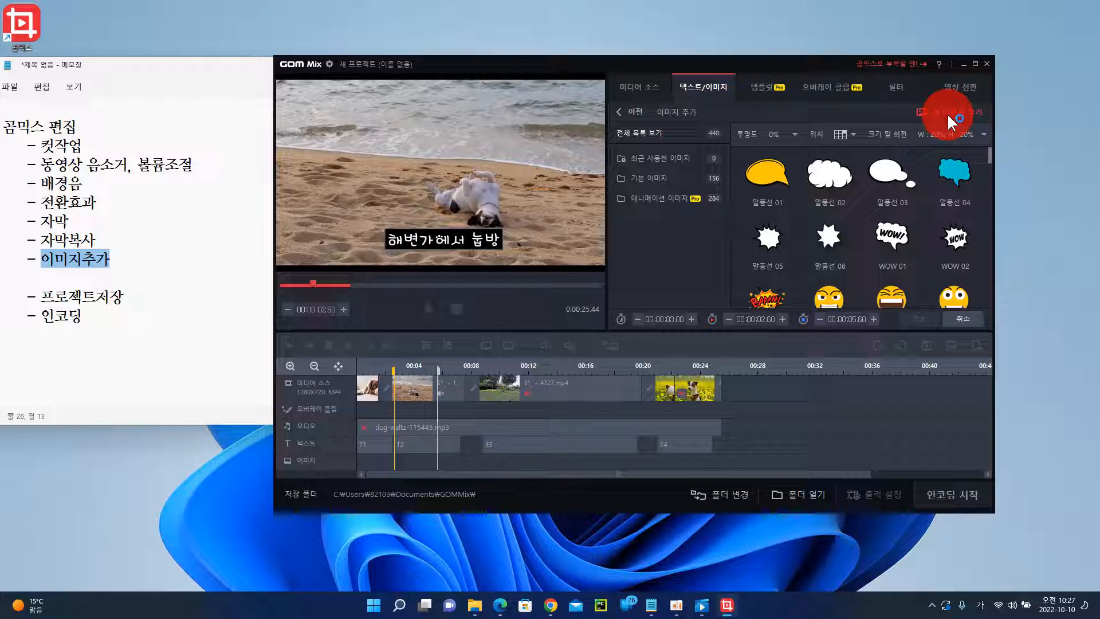
{"action": "left_click", "coordinate": [947, 112]}
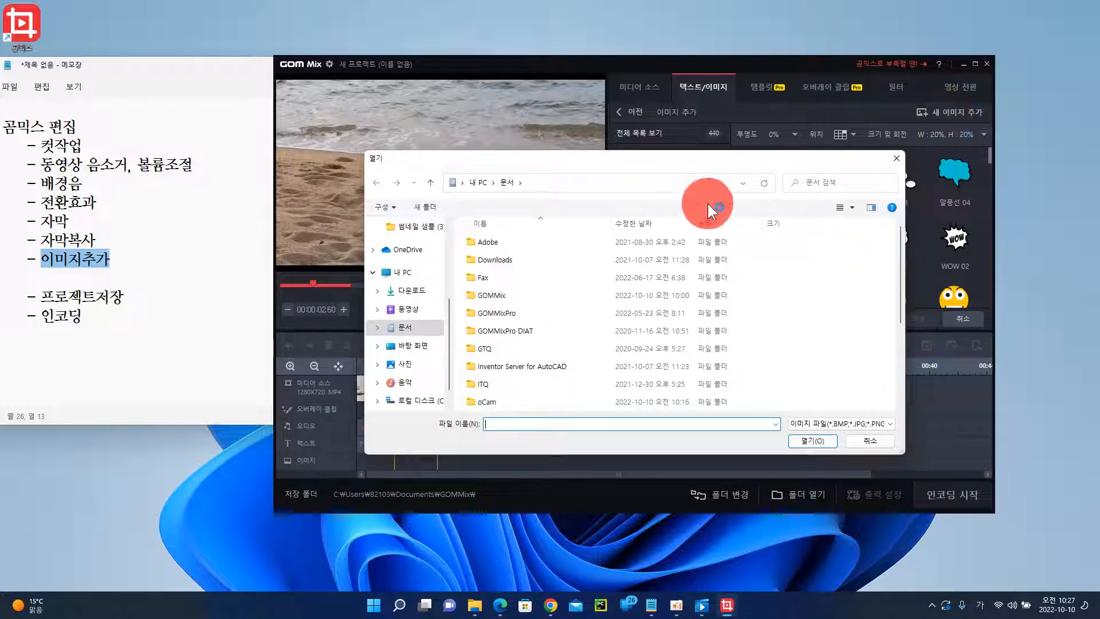
{"action": "left_click", "coordinate": [410, 293]}
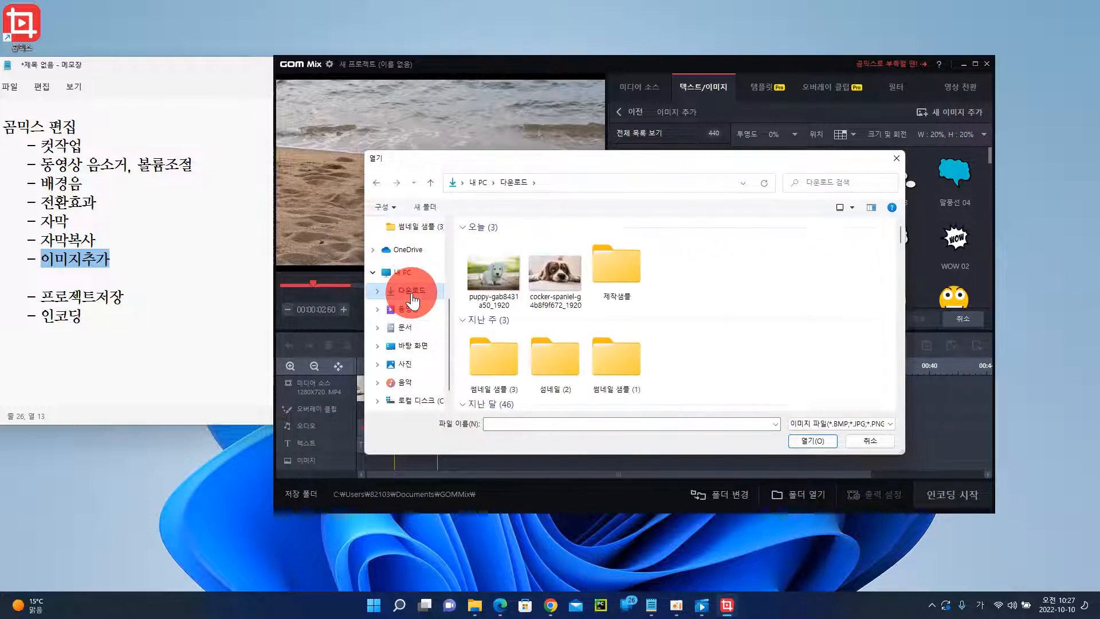
{"action": "left_click", "coordinate": [490, 272]}
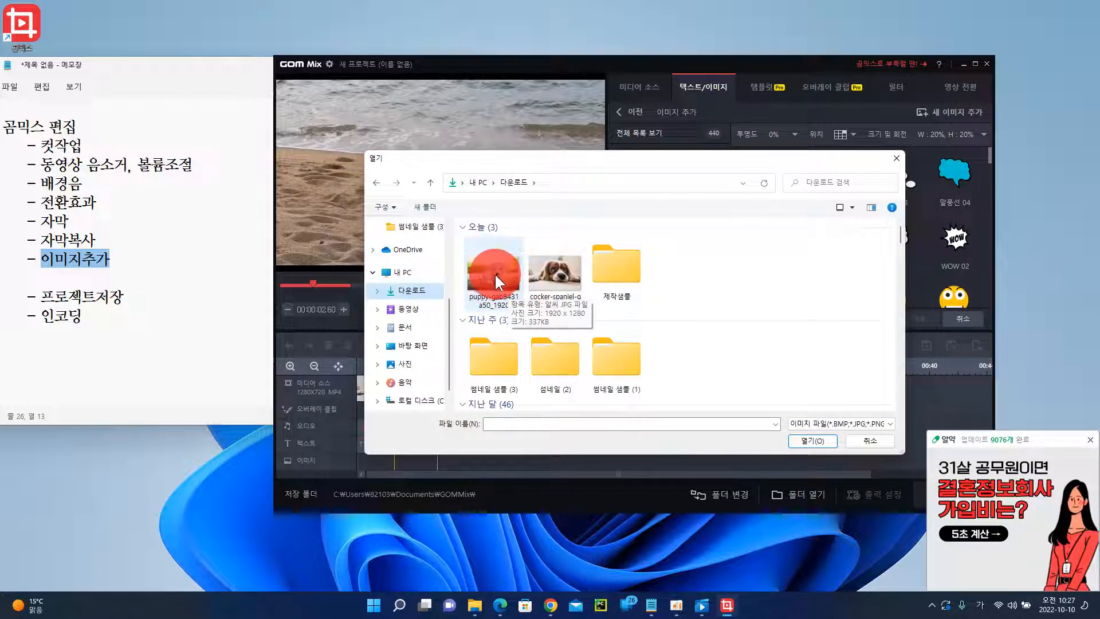
{"action": "left_click", "coordinate": [493, 273]}
{"action": "left_click", "coordinate": [804, 445]}
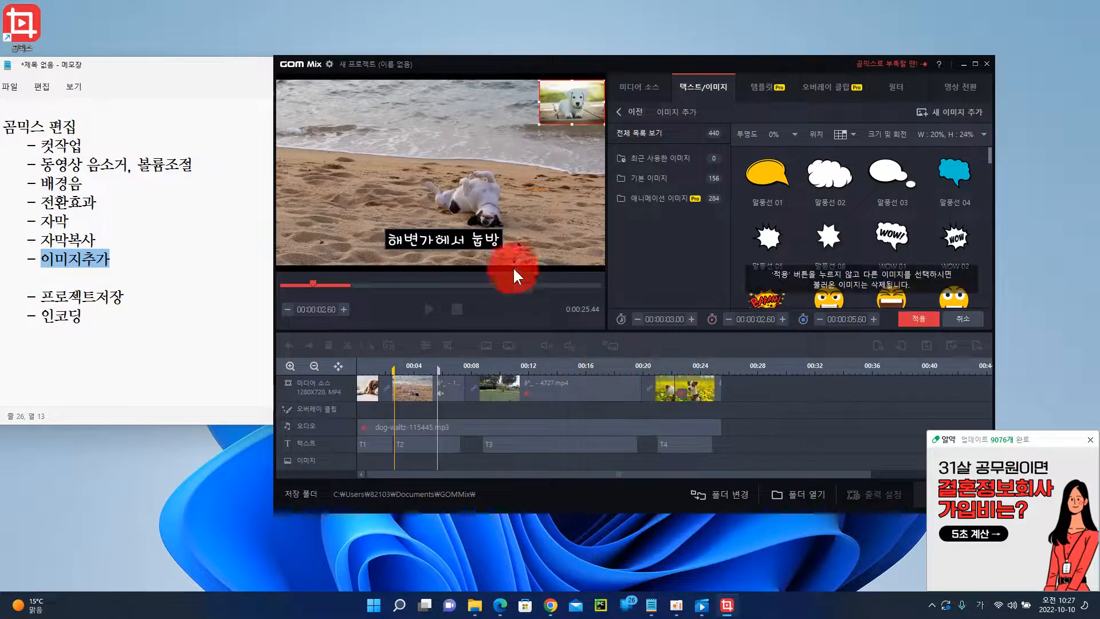
Move the puppy image to the upper left of the video picture and enlarge it to about W 32%, H 39%
{"action": "left_click_drag", "start_coordinate": [516, 141], "coordinate": [472, 204]}
{"action": "left_click", "coordinate": [569, 101]}
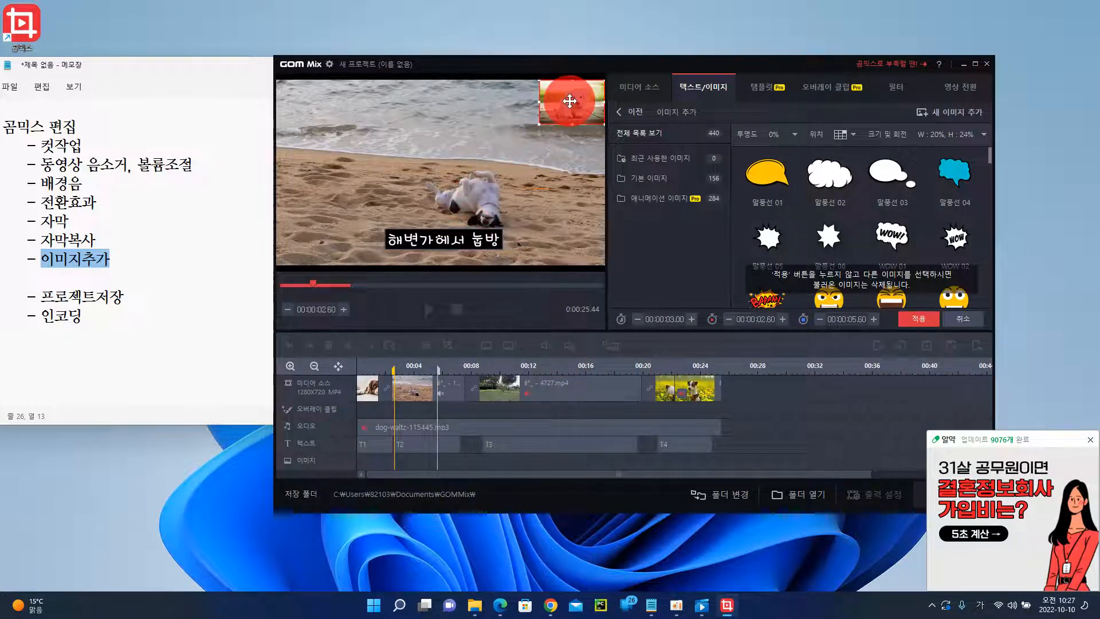
{"action": "left_click_drag", "start_coordinate": [569, 101], "coordinate": [324, 119]}
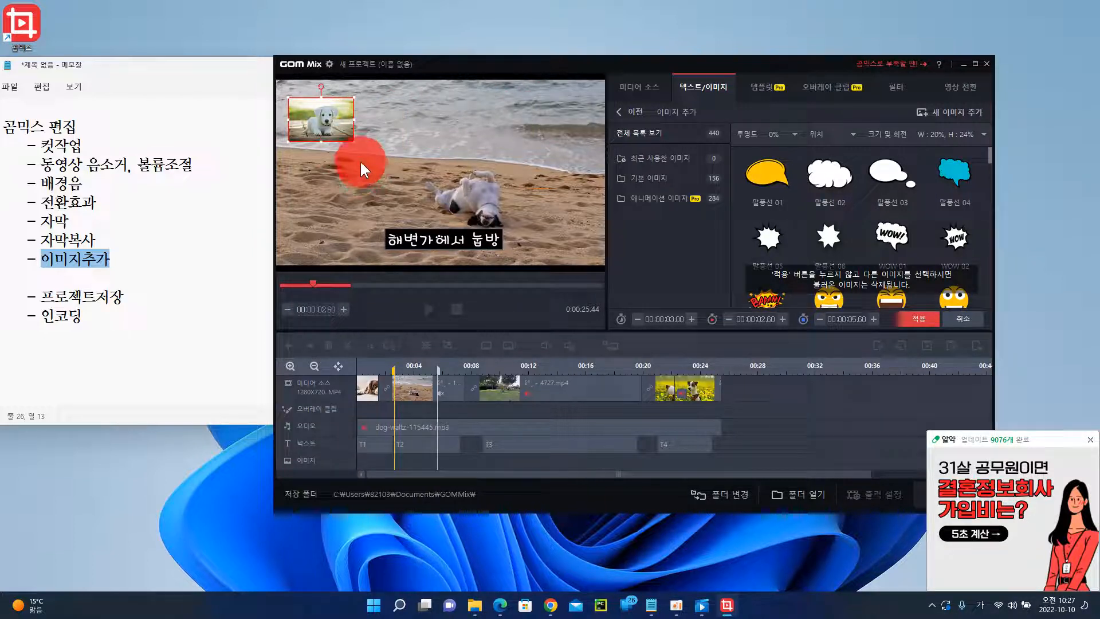
{"action": "mouse_move", "coordinate": [360, 151]}
{"action": "left_mouse_down"}
{"action": "mouse_move", "coordinate": [381, 169]}
{"action": "mouse_move", "coordinate": [375, 161]}
{"action": "left_mouse_up"}
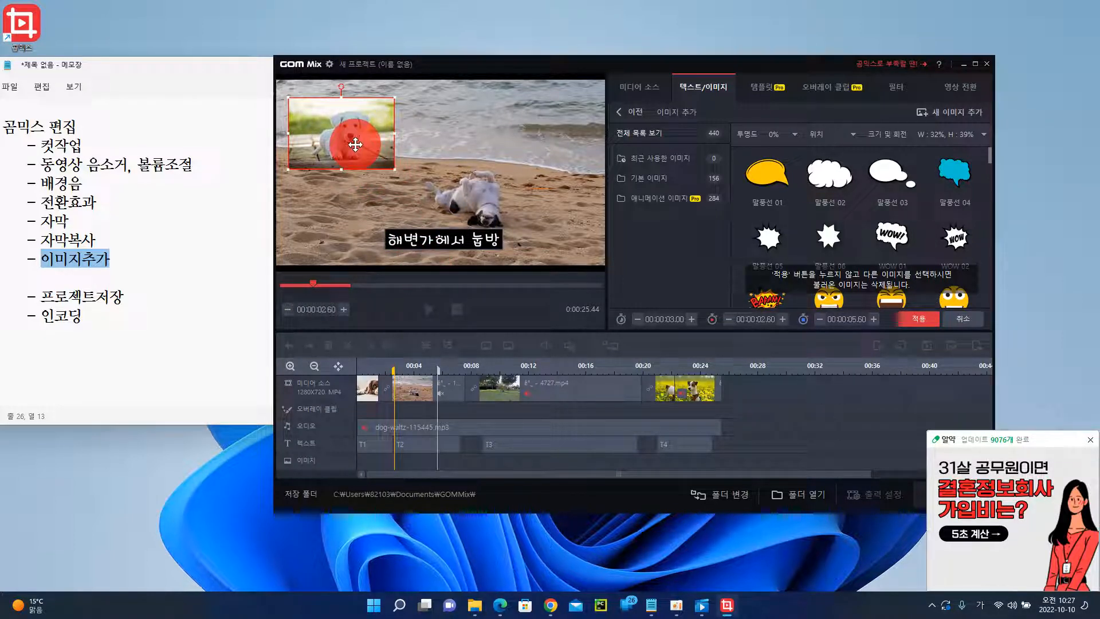
Extend the puppy image's end time to 00:00:07.12 and apply the image to the timeline
{"action": "left_click", "coordinate": [383, 390]}
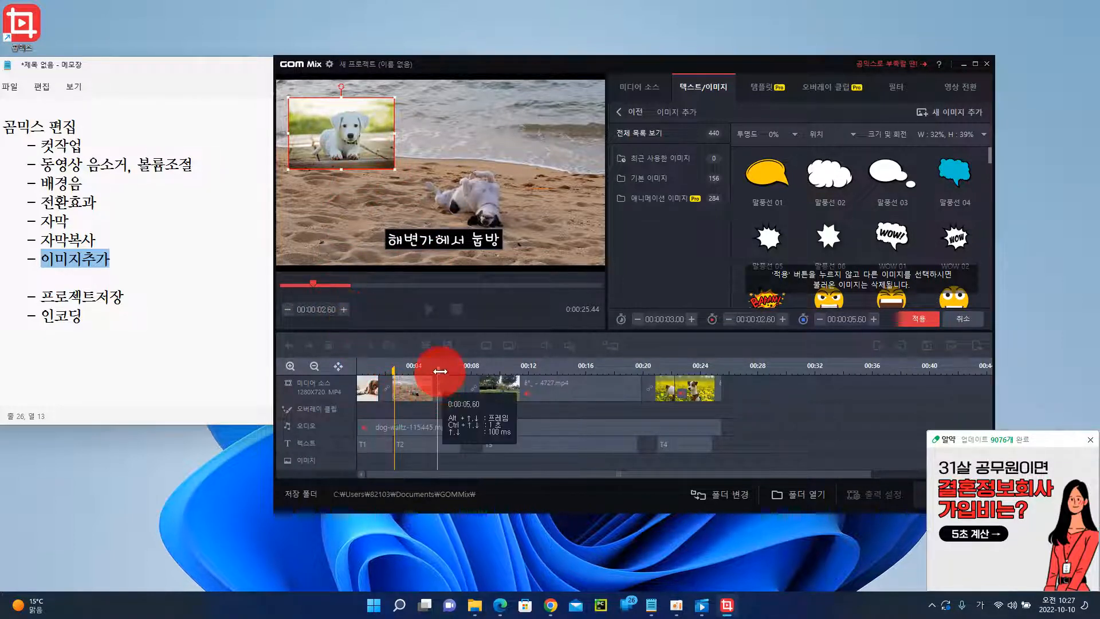
{"action": "left_click_drag", "start_coordinate": [438, 370], "coordinate": [459, 367]}
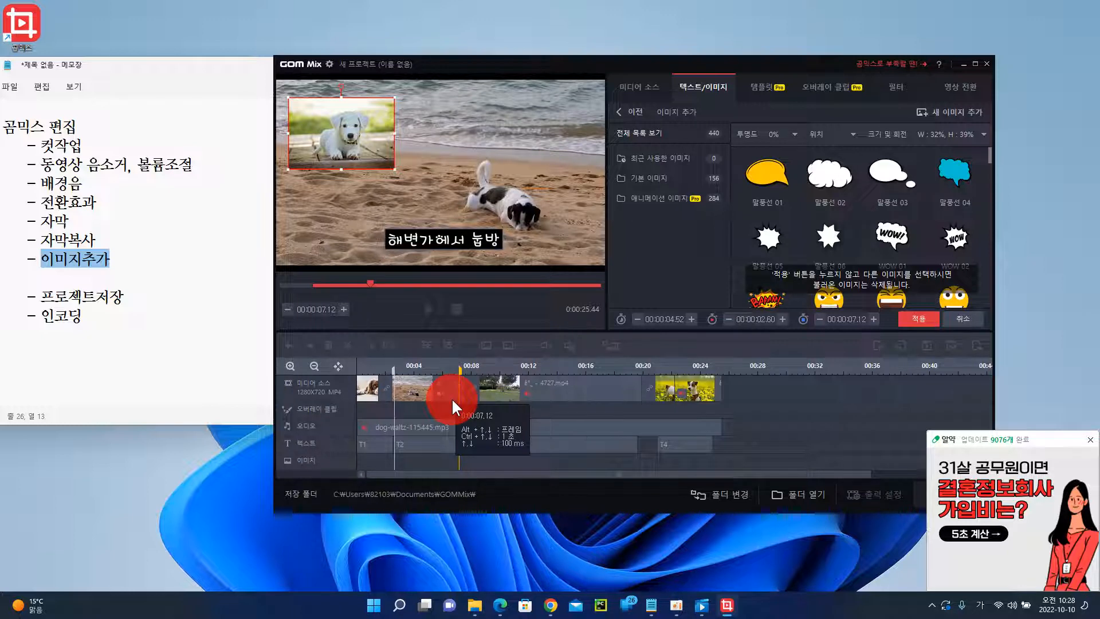
{"action": "left_click", "coordinate": [924, 318]}
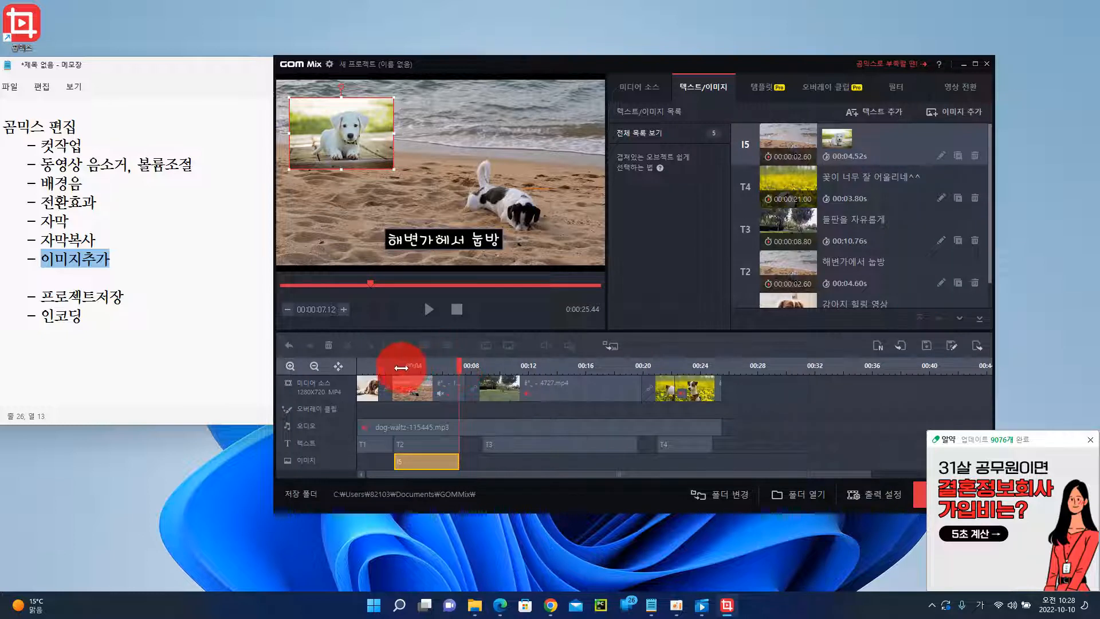
Play the video from just before the beach subtitle to check the puppy image, and pause in the park clip
{"action": "left_click_drag", "start_coordinate": [401, 367], "coordinate": [386, 367]}
{"action": "left_click", "coordinate": [500, 390]}
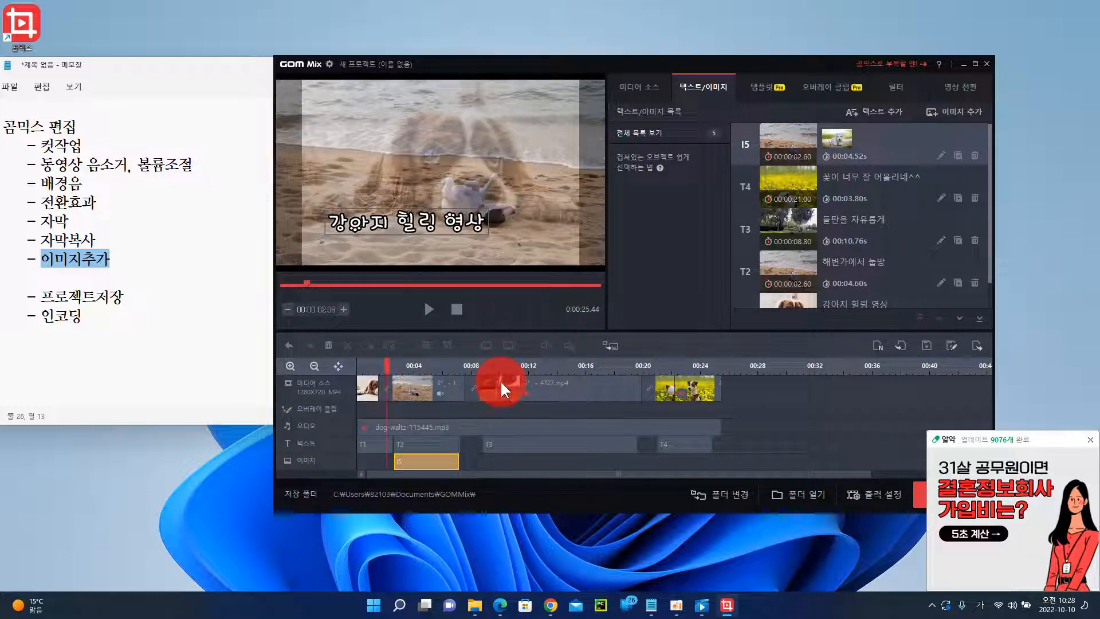
{"action": "key", "text": "space"}
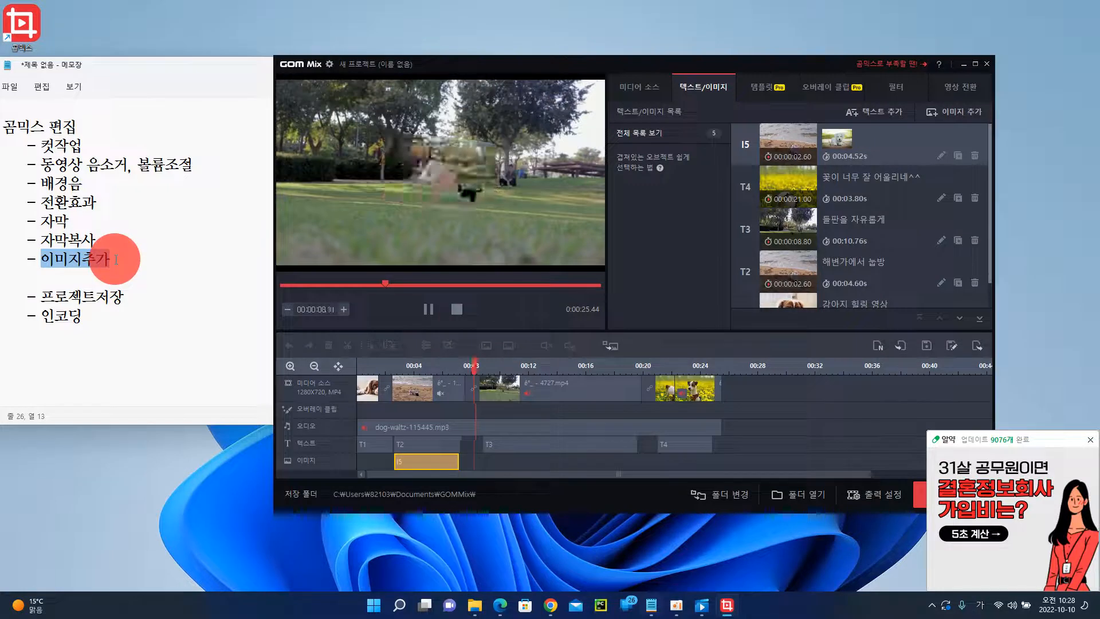
{"action": "left_click", "coordinate": [576, 61]}
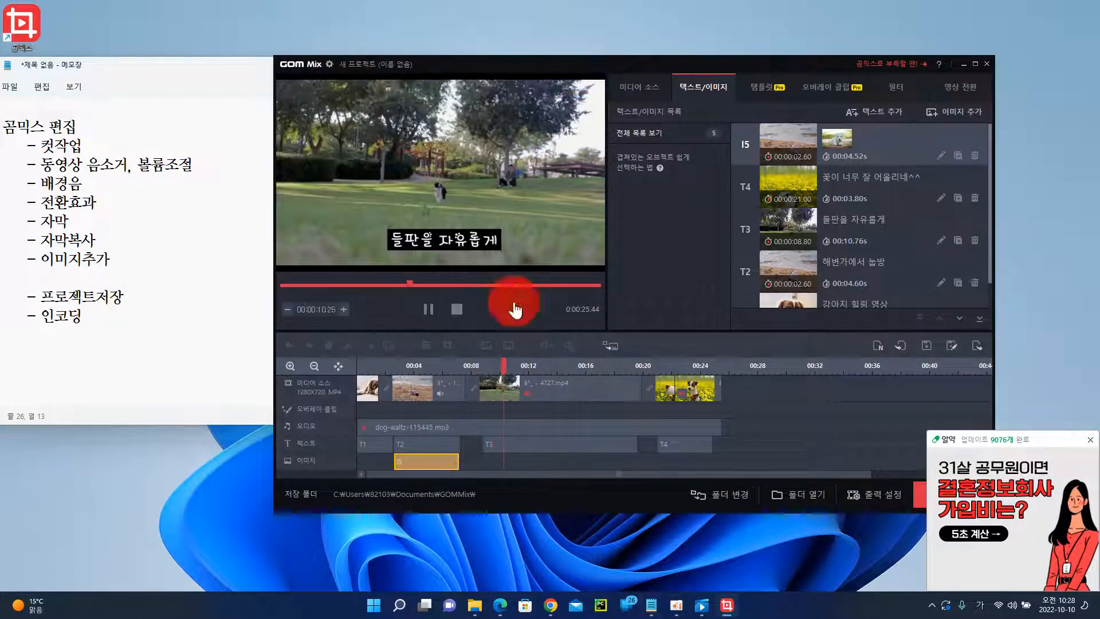
{"action": "left_click", "coordinate": [428, 309]}
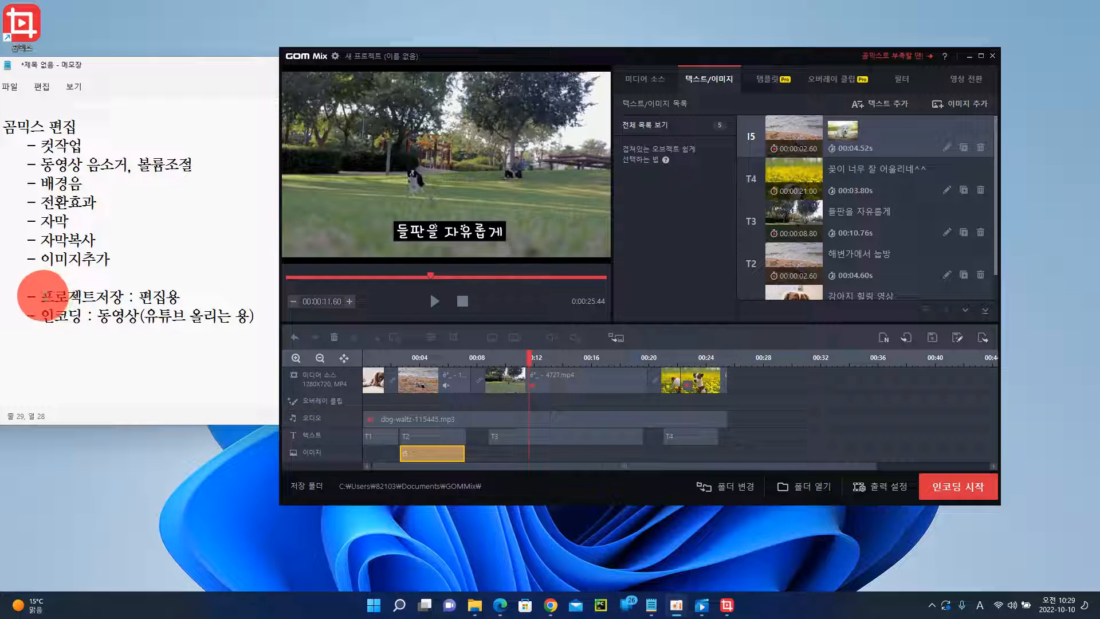
Highlight 프로젝트저장 in the Notepad outline and save the GOM Mix project on the desktop as 강아지영상
{"action": "left_click_drag", "start_coordinate": [41, 296], "coordinate": [122, 296]}
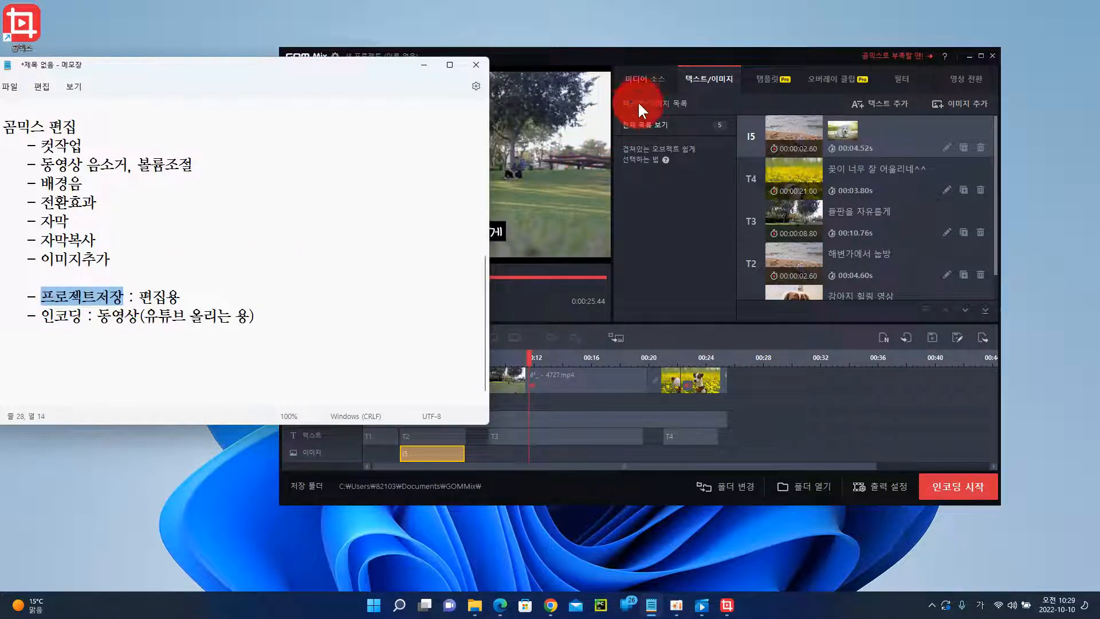
{"action": "left_click", "coordinate": [646, 63]}
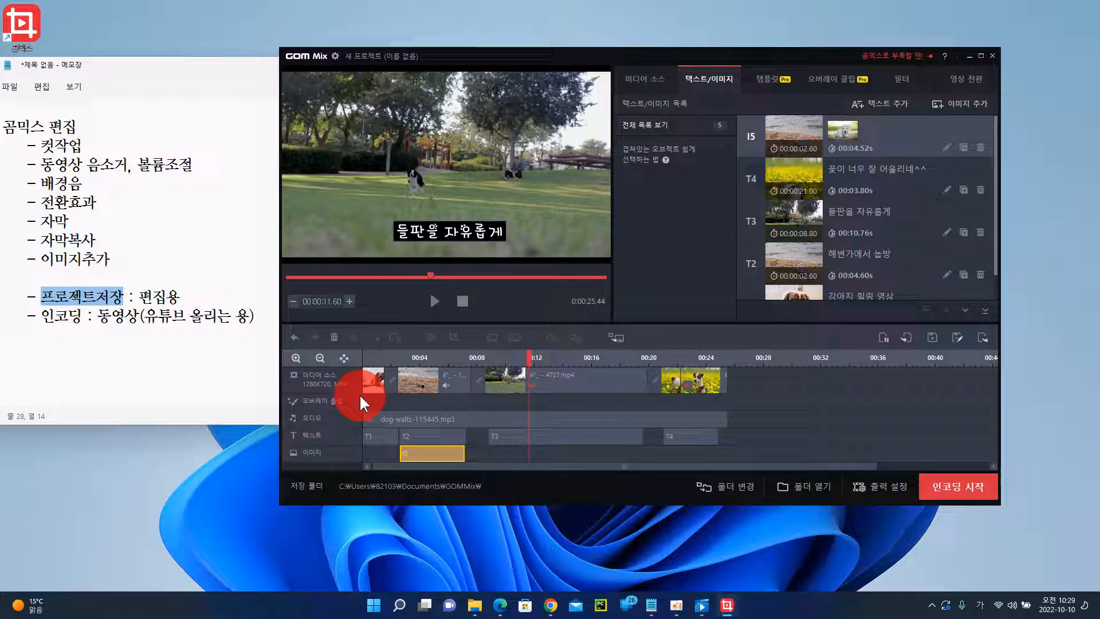
{"action": "left_click", "coordinate": [933, 336]}
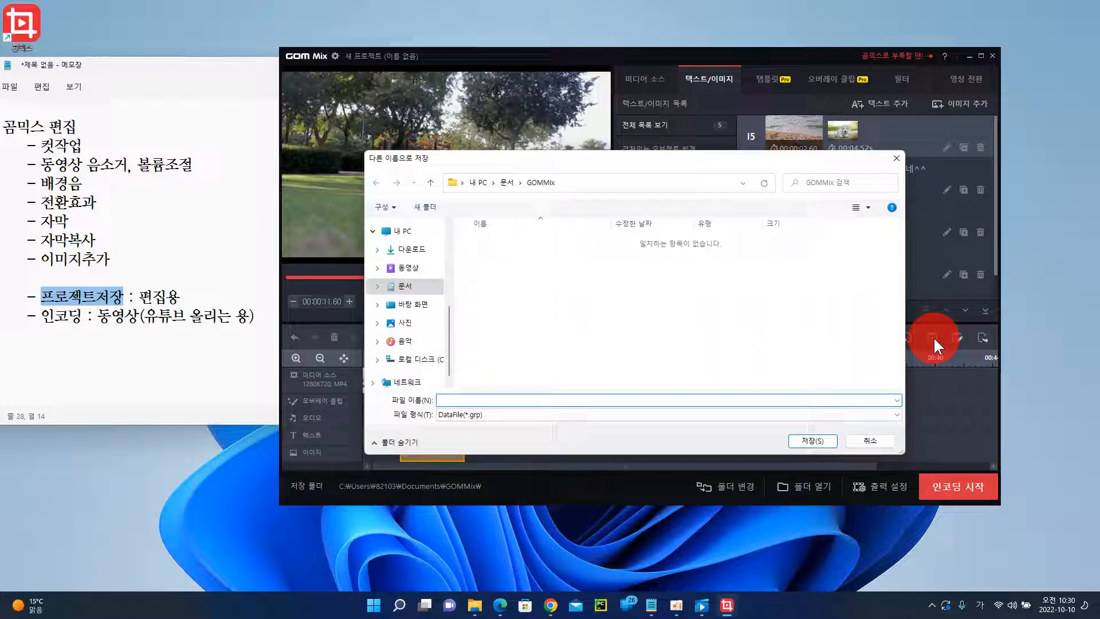
{"action": "left_click", "coordinate": [422, 304]}
{"action": "left_click", "coordinate": [452, 401]}
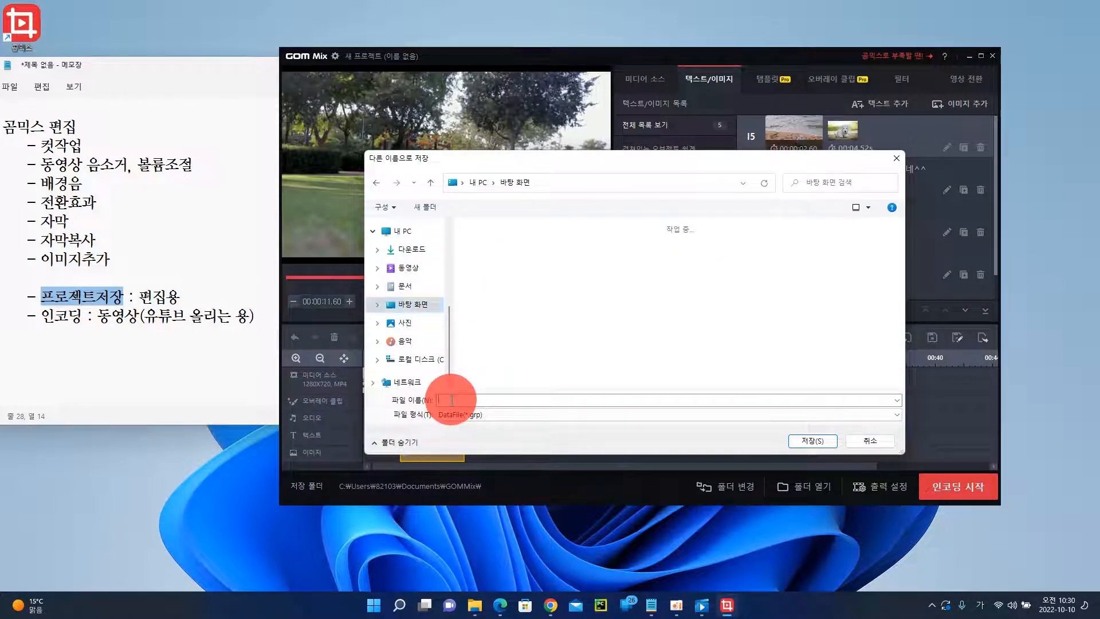
{"action": "type", "text": "강아지영ㅅ"}
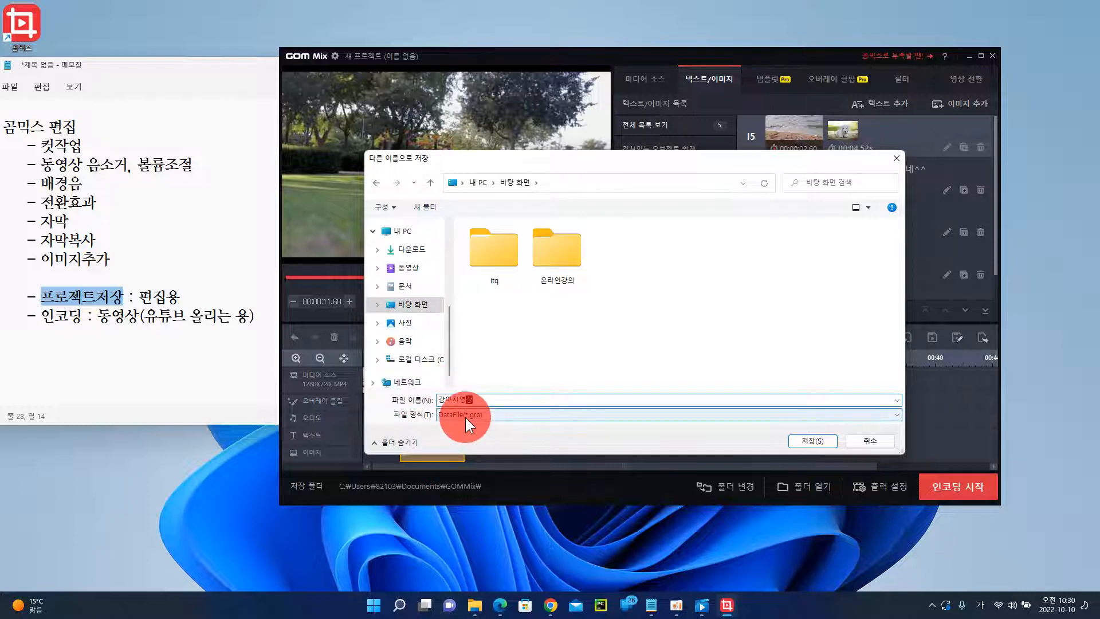
{"action": "type", "text": "ㅏㅇ"}
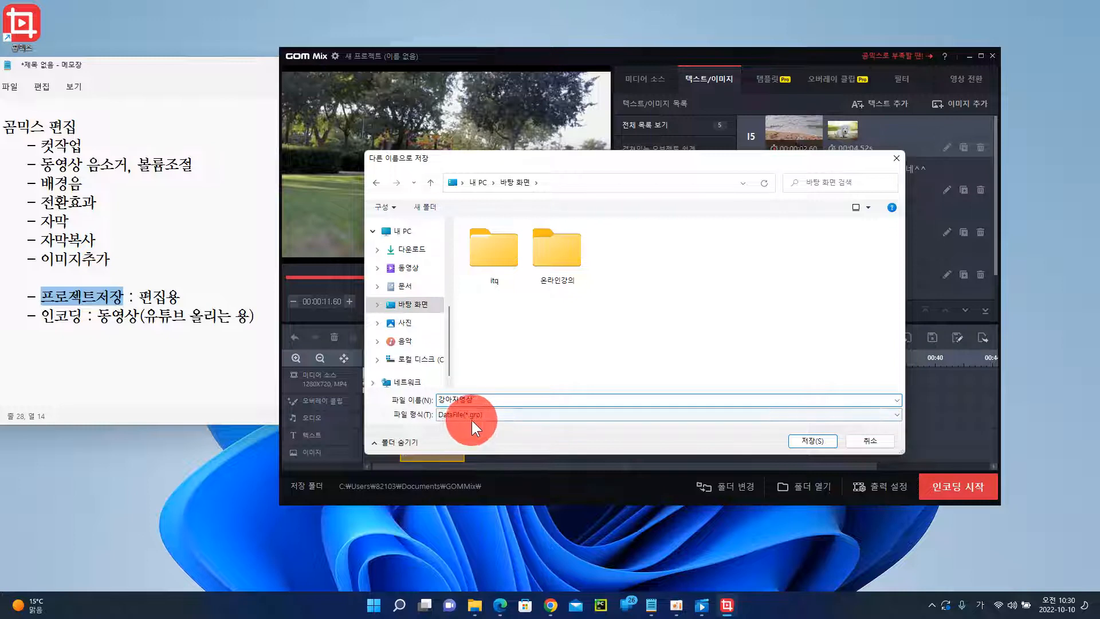
{"action": "left_click", "coordinate": [812, 441]}
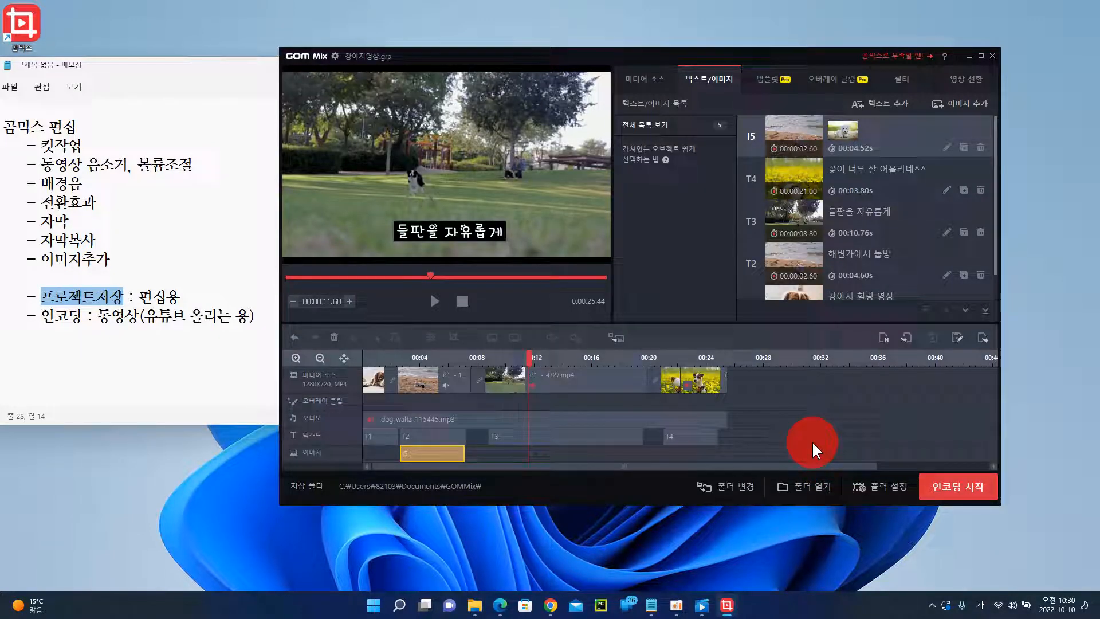
Move the Notepad window to uncover the project file on the desktop, and highlight 인코딩 and 동영상 in the outline's last line
{"action": "left_click_drag", "start_coordinate": [188, 75], "coordinate": [257, 335]}
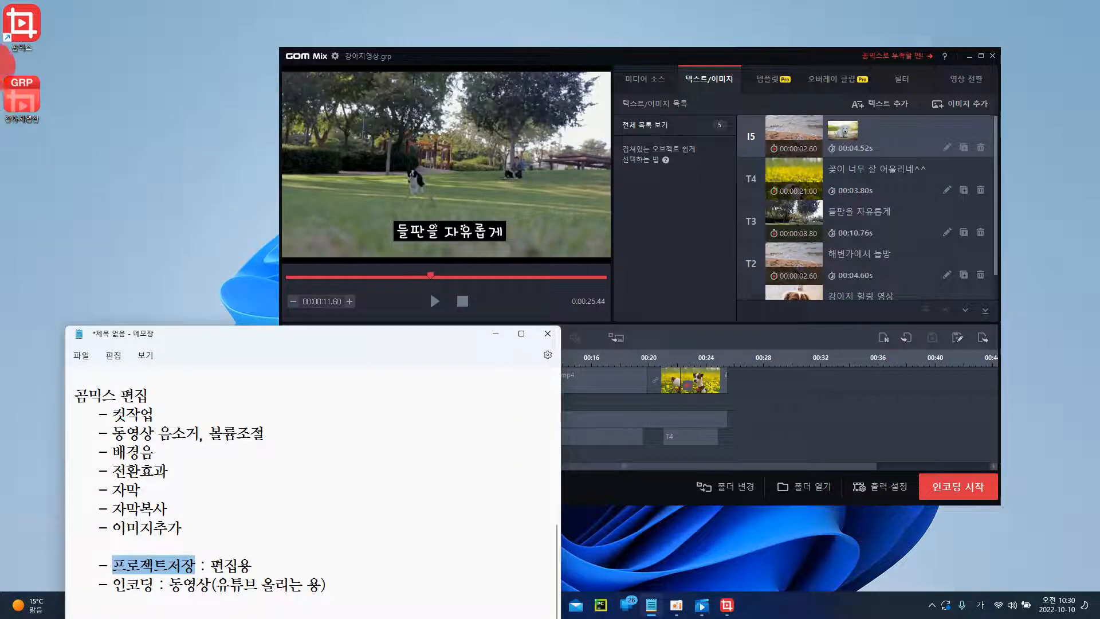
{"action": "left_click_drag", "start_coordinate": [211, 334], "coordinate": [156, 119]}
{"action": "left_click_drag", "start_coordinate": [56, 366], "coordinate": [96, 367]}
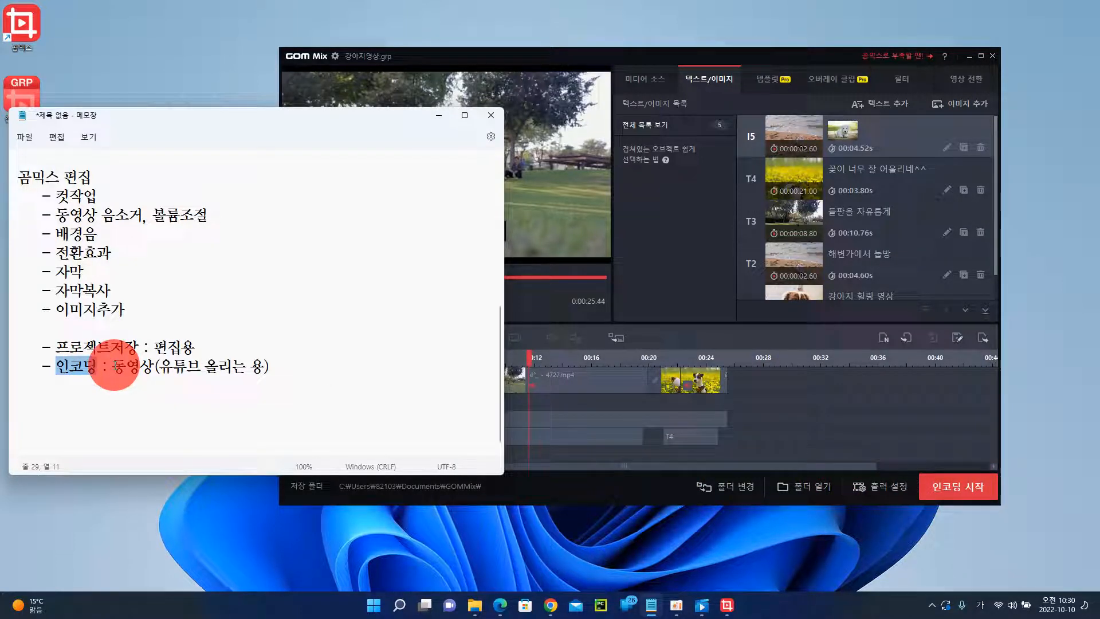
{"action": "left_click_drag", "start_coordinate": [114, 367], "coordinate": [148, 368]}
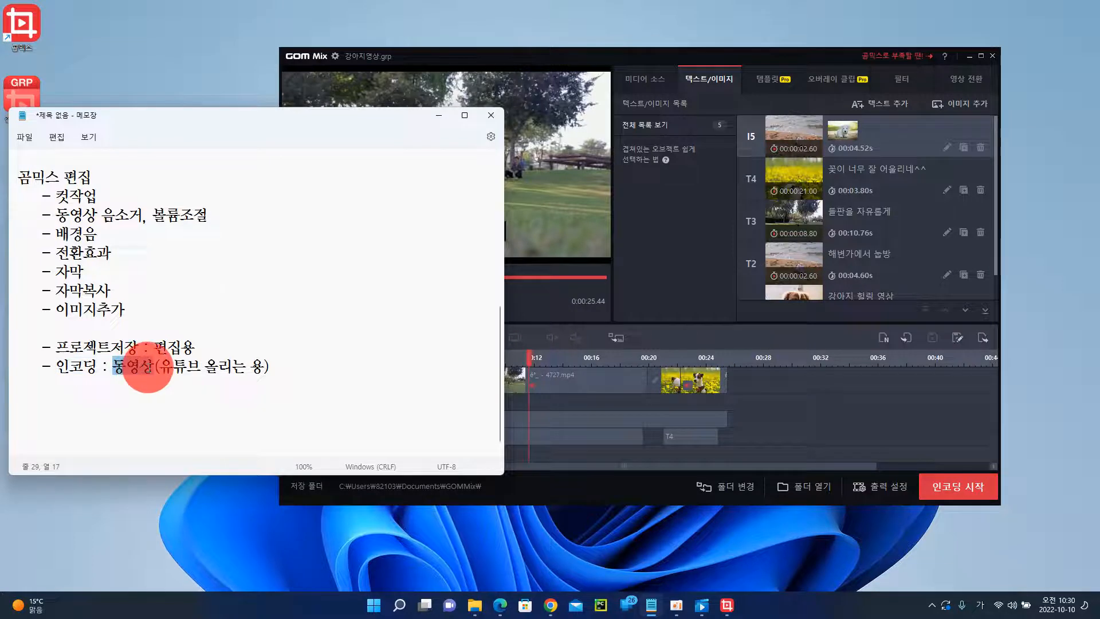
Highlight 유튜브 올리 in the outline's last line and arrange the Notepad and GOM Mix windows so the whole editor is uncovered
{"action": "left_click_drag", "start_coordinate": [160, 369], "coordinate": [227, 369]}
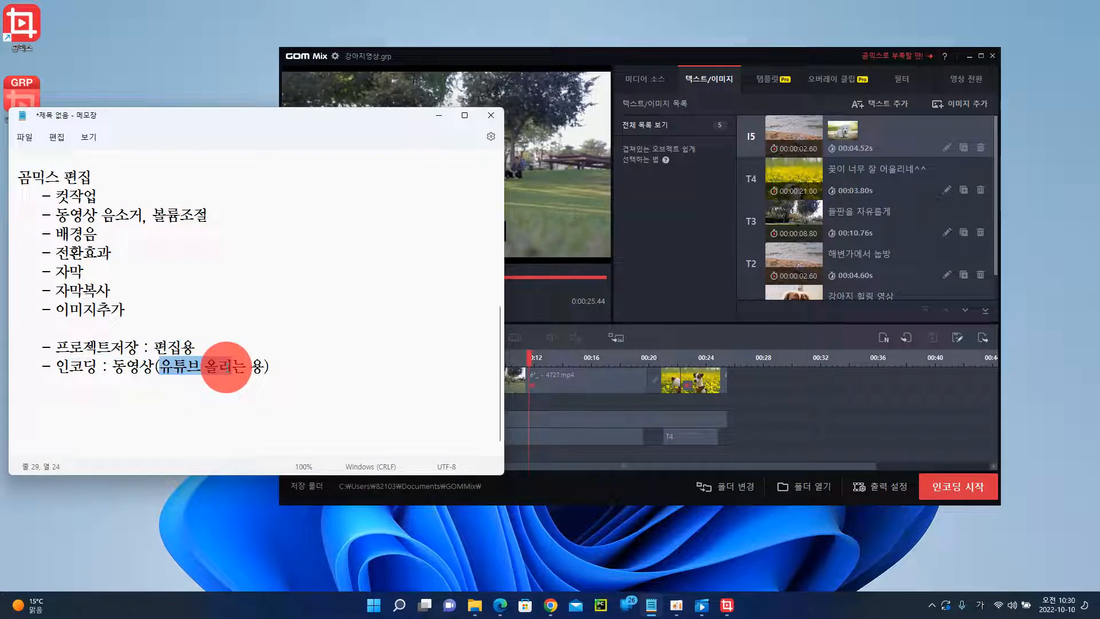
{"action": "left_click_drag", "start_coordinate": [253, 120], "coordinate": [246, 119]}
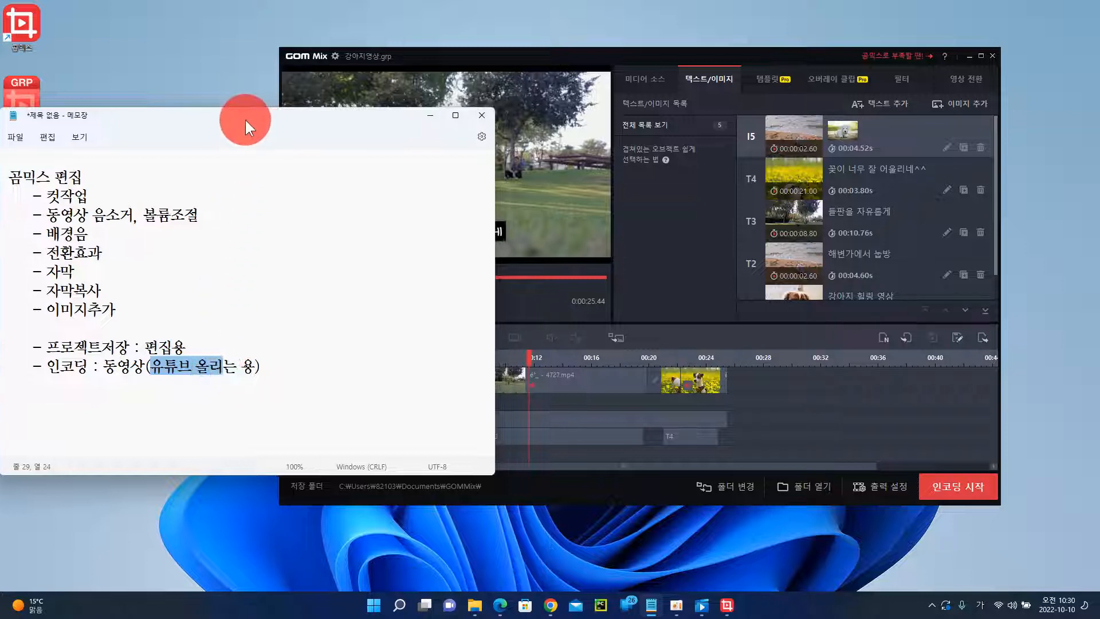
{"action": "left_click_drag", "start_coordinate": [589, 52], "coordinate": [599, 42]}
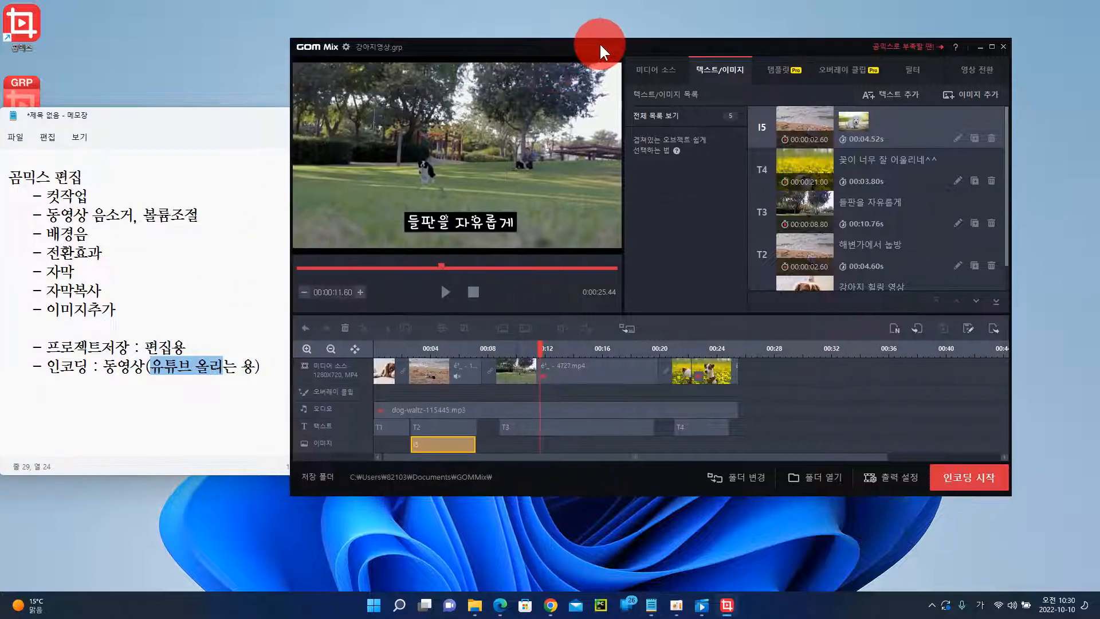
Change the output save folder to the desktop (바탕 화면)
{"action": "left_click", "coordinate": [747, 478]}
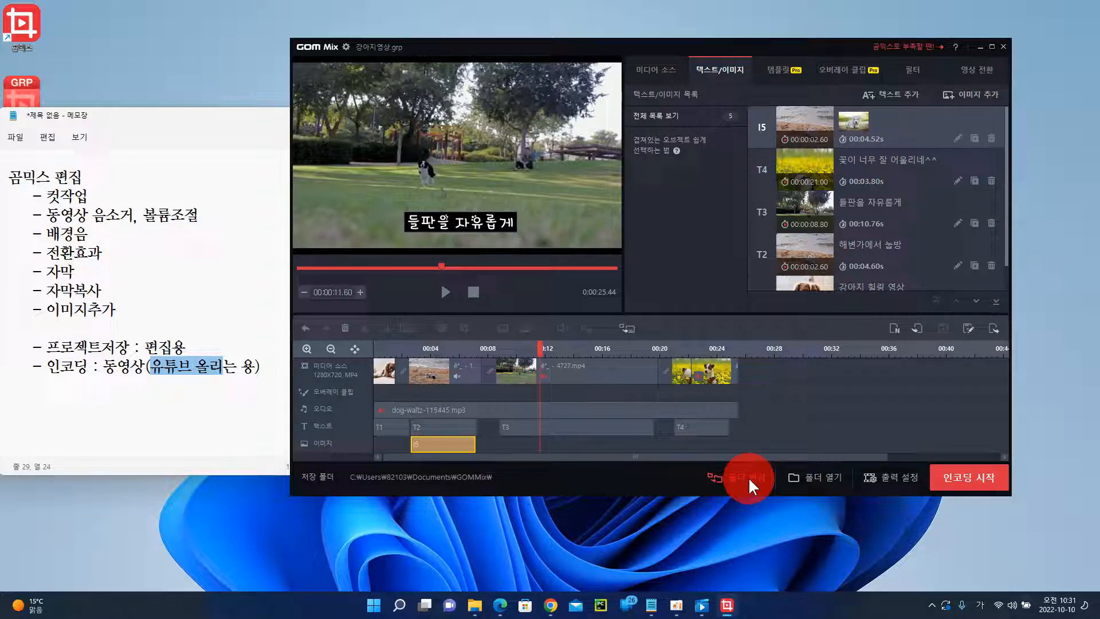
{"action": "left_click", "coordinate": [748, 477]}
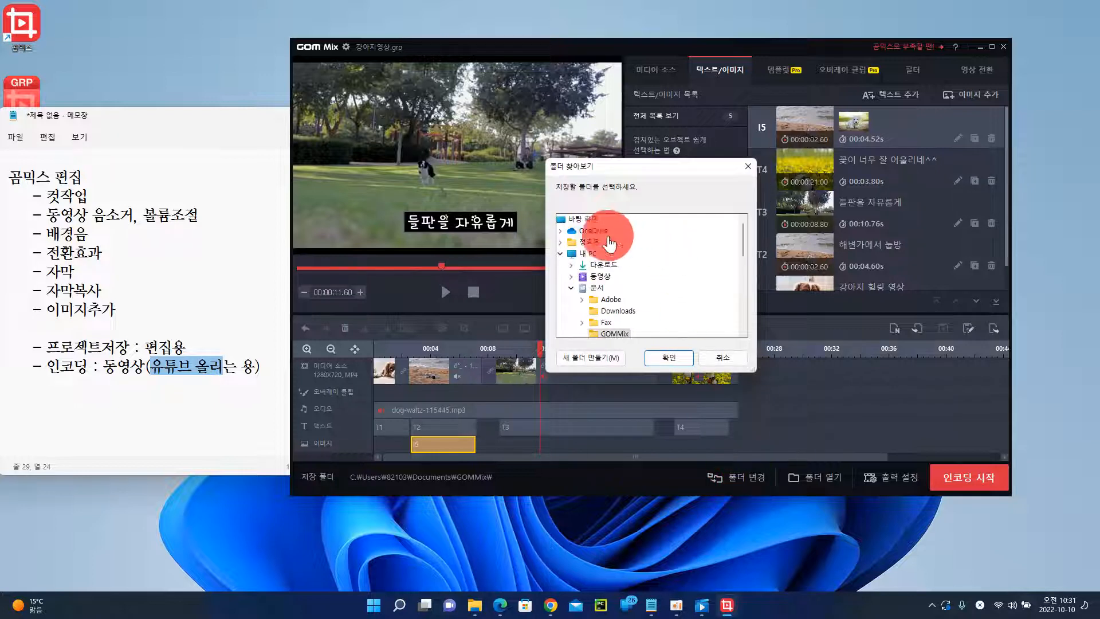
{"action": "left_click", "coordinate": [592, 223]}
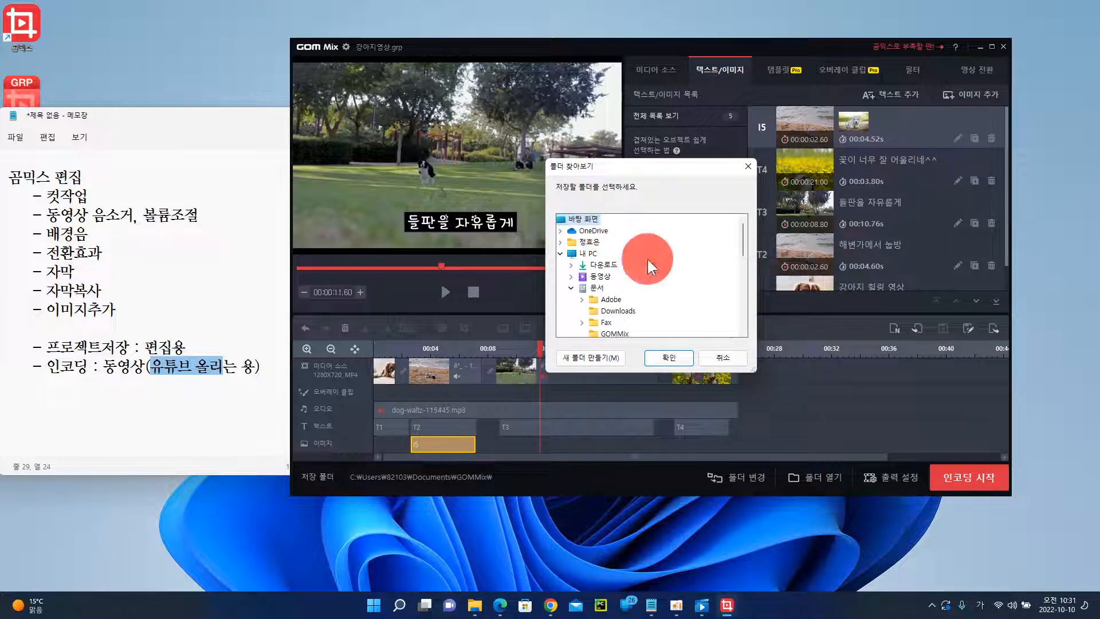
{"action": "left_click", "coordinate": [672, 356]}
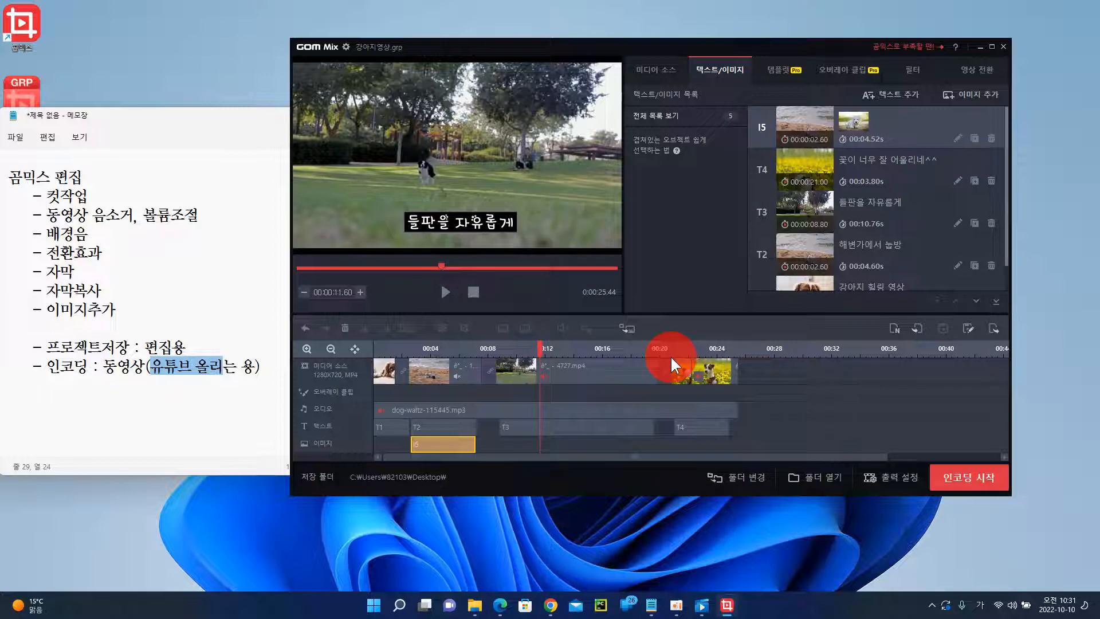
Set the screen size in the output settings to 1920 x 1080 and apply the settings
{"action": "left_click", "coordinate": [900, 476]}
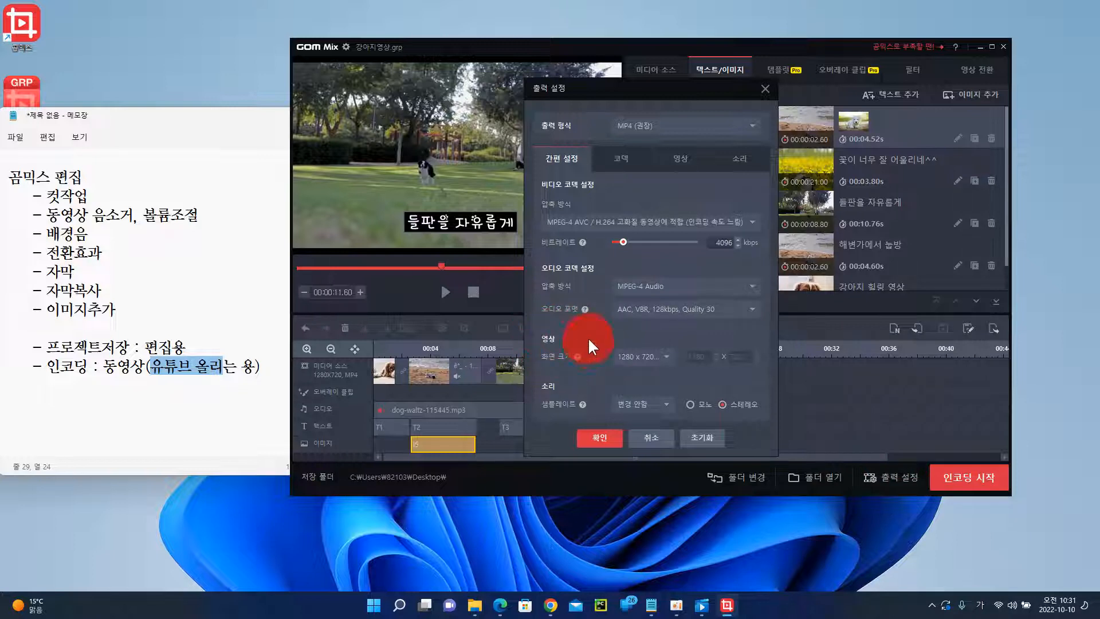
{"action": "left_click", "coordinate": [665, 355]}
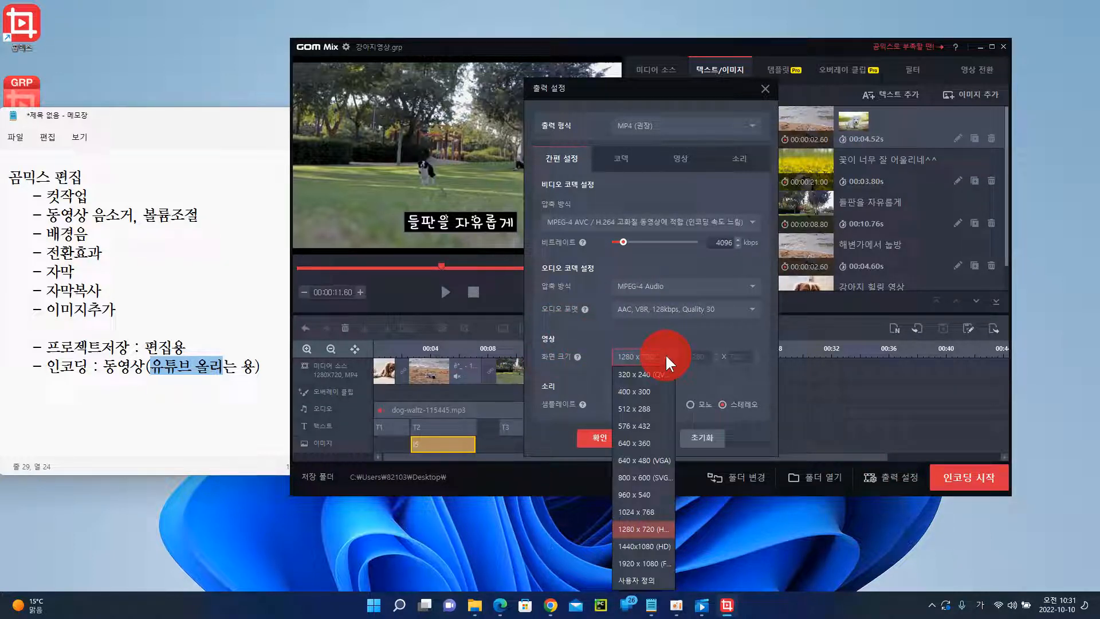
{"action": "left_click_drag", "start_coordinate": [665, 353], "coordinate": [654, 565]}
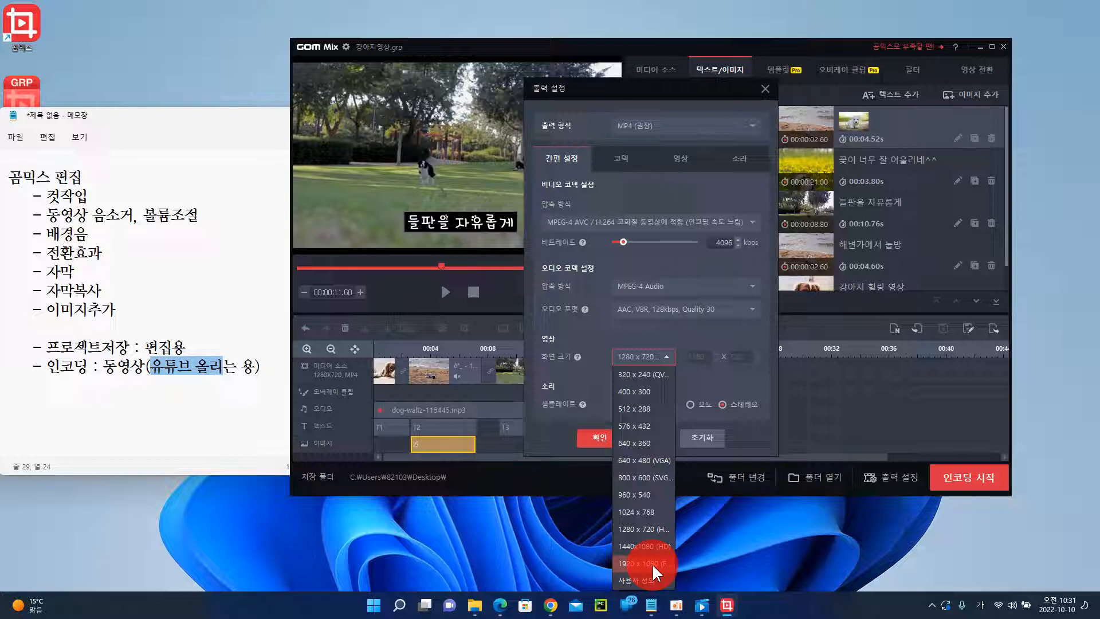
{"action": "left_click", "coordinate": [651, 563]}
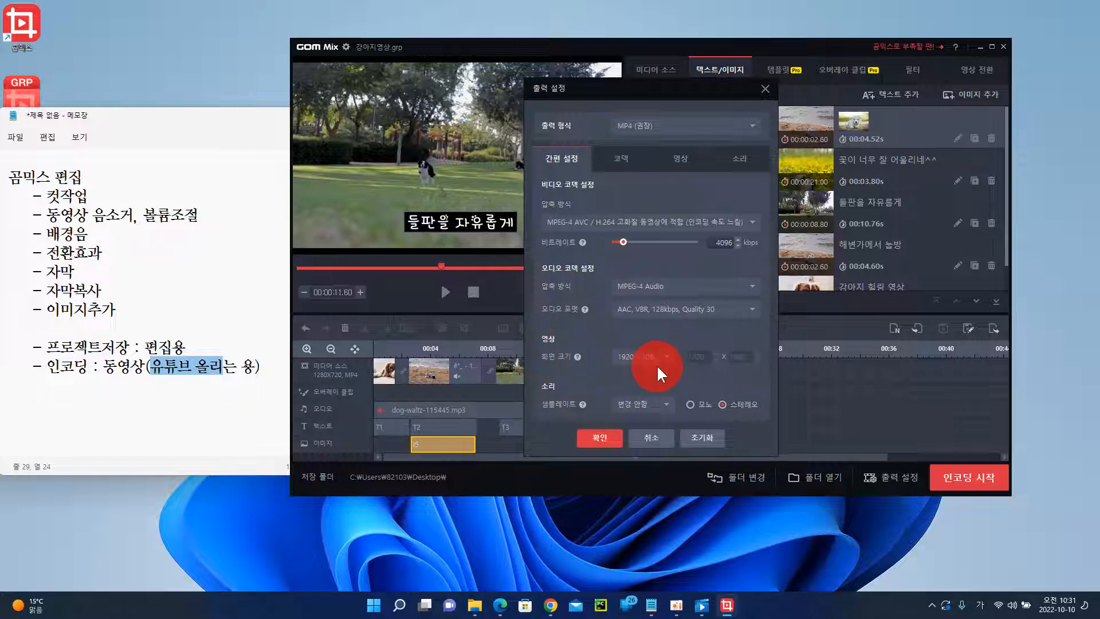
{"action": "left_click", "coordinate": [600, 438]}
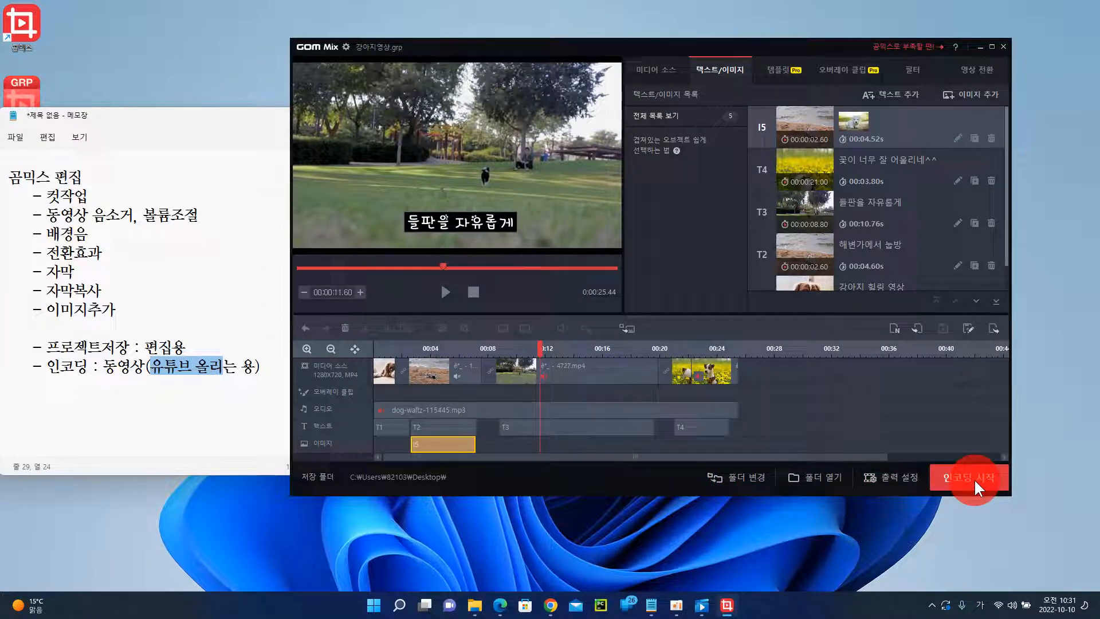
Start encoding the finished video with the file name 강아지영상(유튜브용)
{"action": "left_click", "coordinate": [987, 485]}
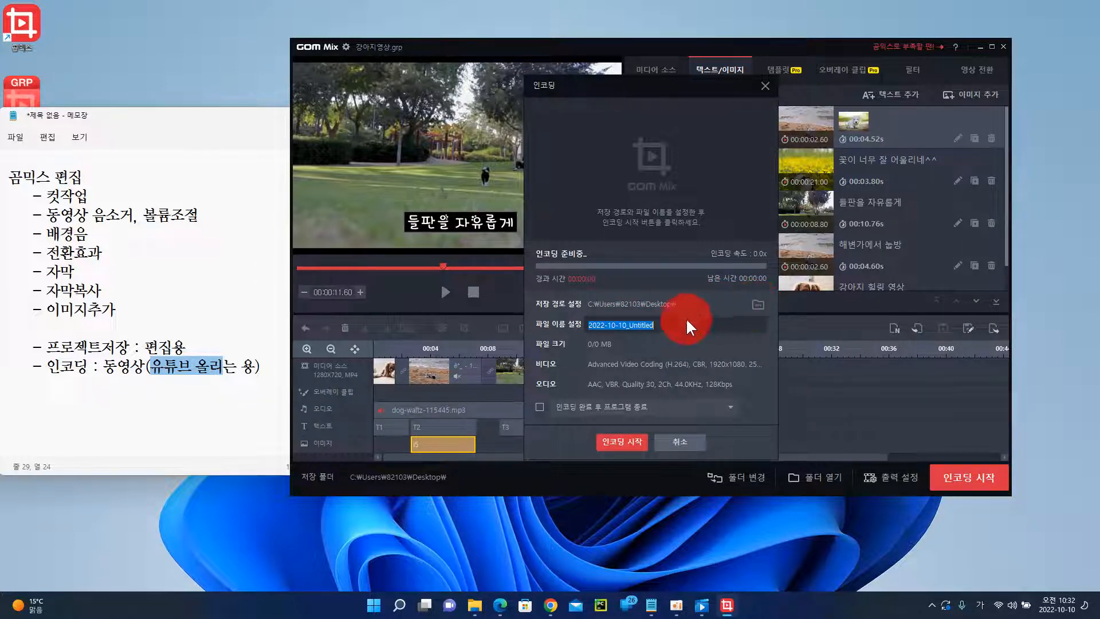
{"action": "type", "text": "강아지영상(유튜브용)"}
{"action": "left_click", "coordinate": [672, 332]}
{"action": "left_click", "coordinate": [579, 300]}
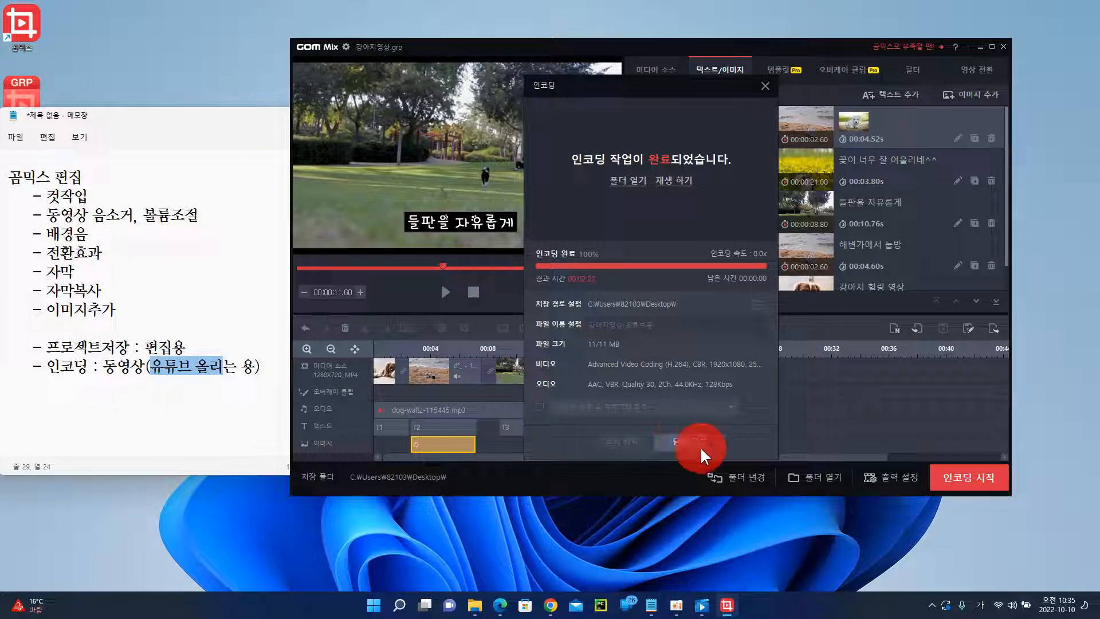
Close the completed encoding dialog and GOM Mix, and move the Notepad window away from the desktop icons
{"action": "left_click", "coordinate": [685, 441]}
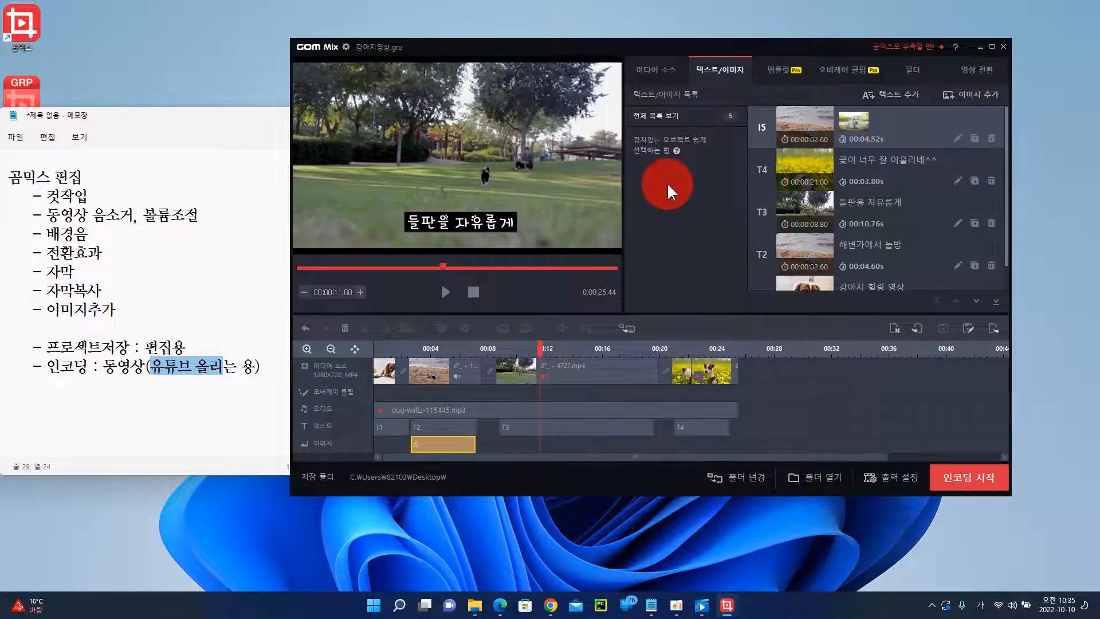
{"action": "left_click", "coordinate": [1003, 46]}
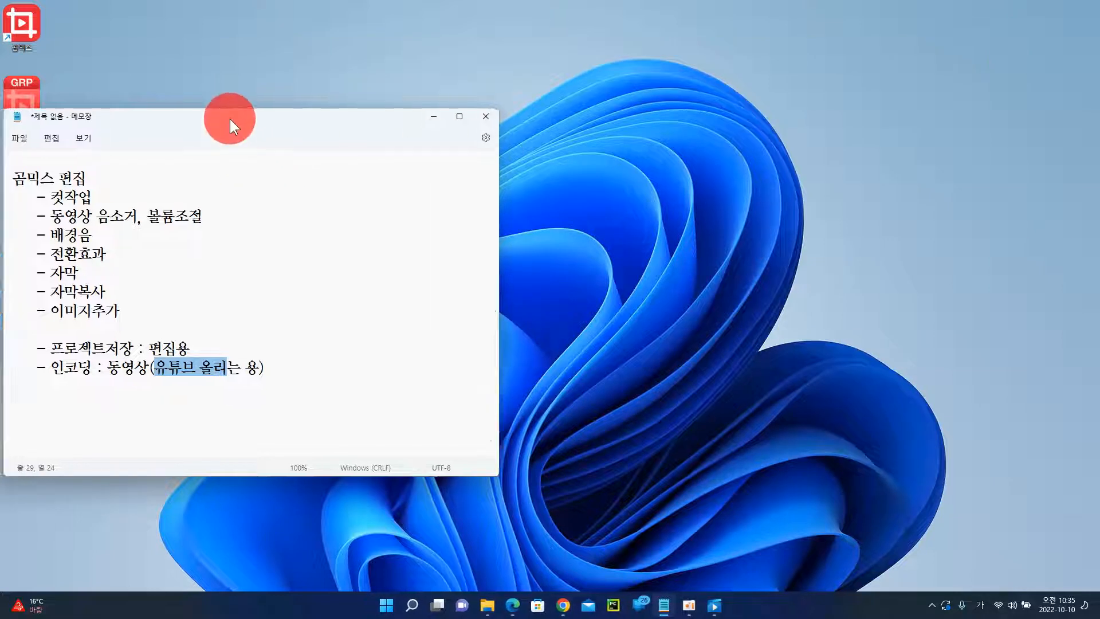
{"action": "left_click_drag", "start_coordinate": [229, 118], "coordinate": [645, 104]}
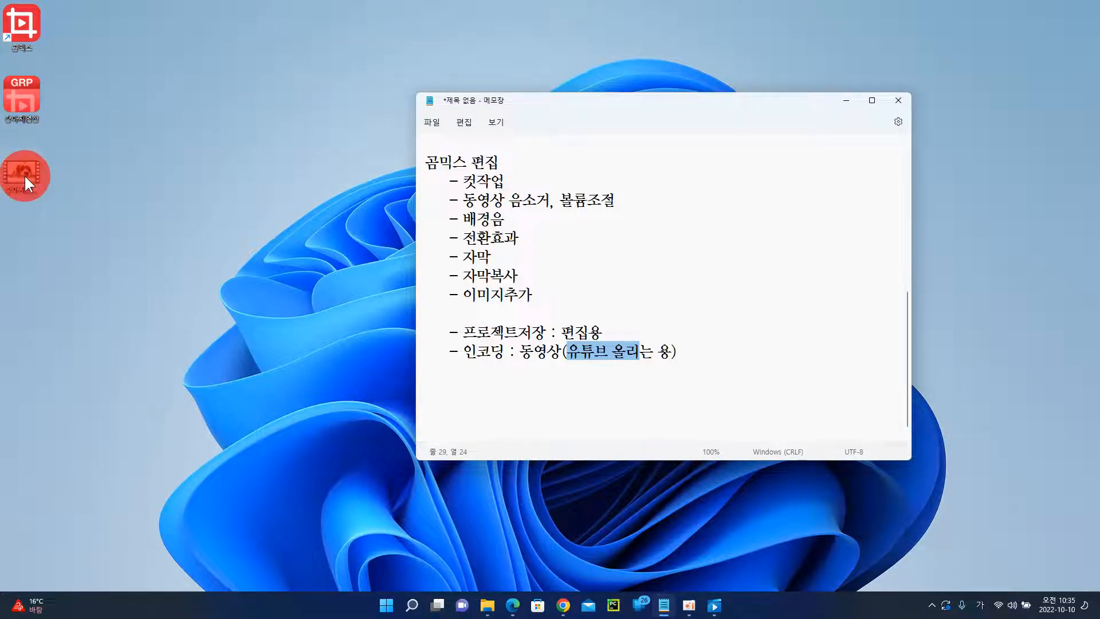
Play the encoded video 강아지영상(유튜브용) from the desktop in full screen to check it, and close the player
{"action": "double_click", "coordinate": [24, 174]}
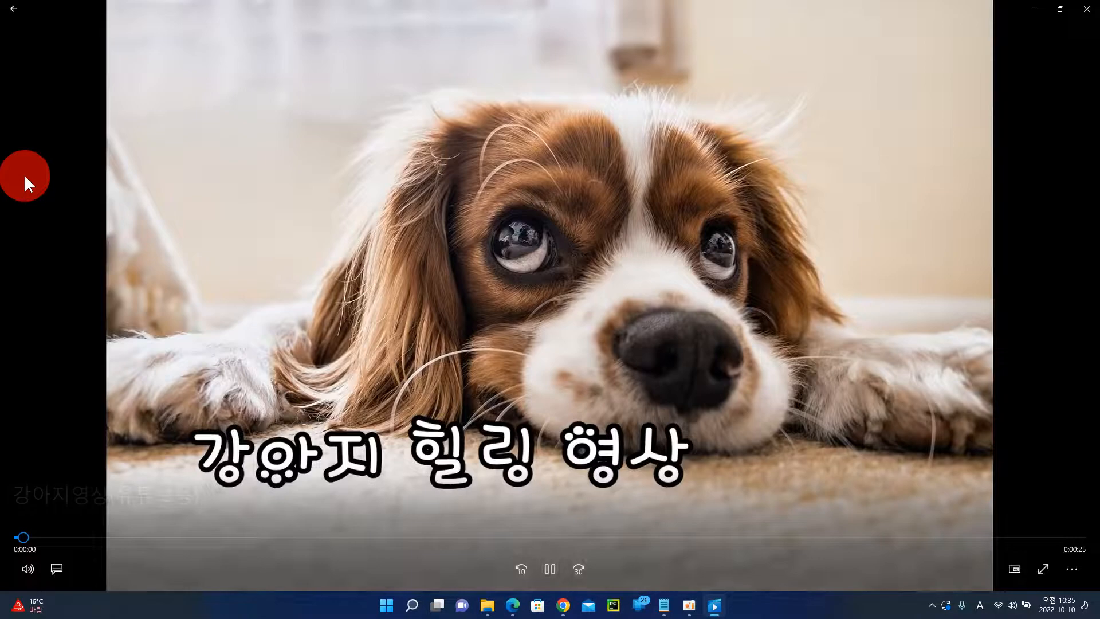
{"action": "double_click", "coordinate": [356, 518]}
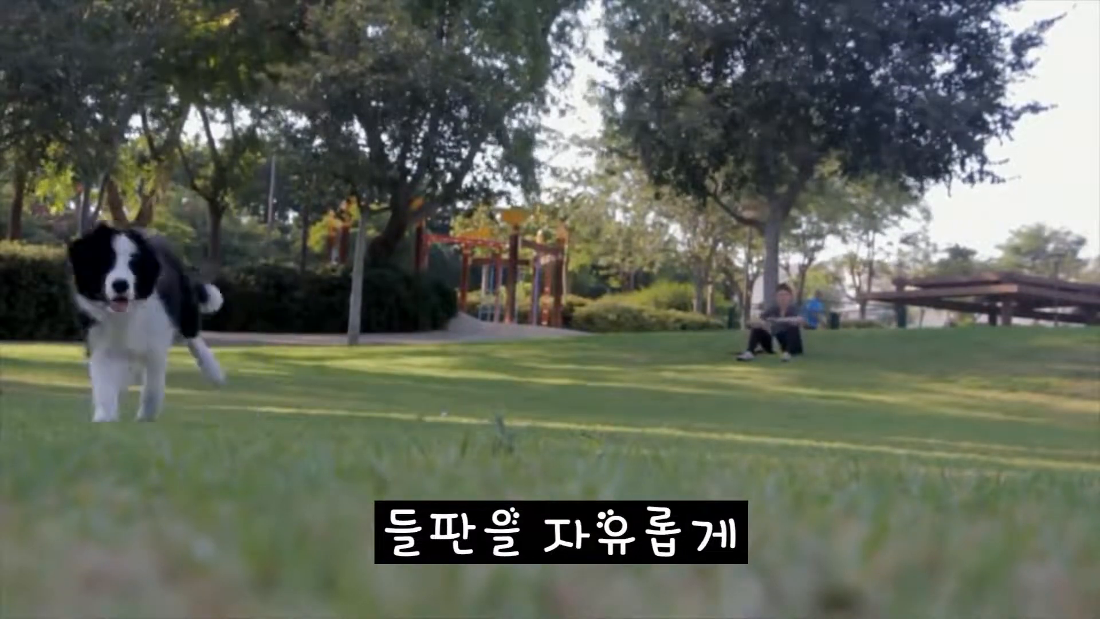
{"action": "mouse_move", "coordinate": [983, 361]}
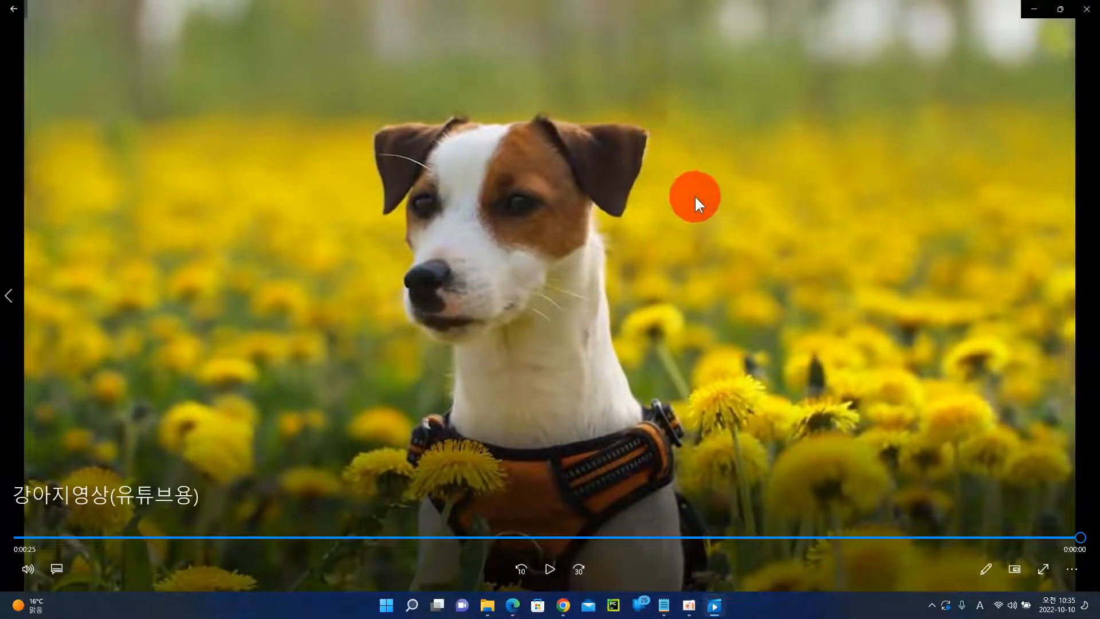
{"action": "left_click", "coordinate": [1086, 9]}
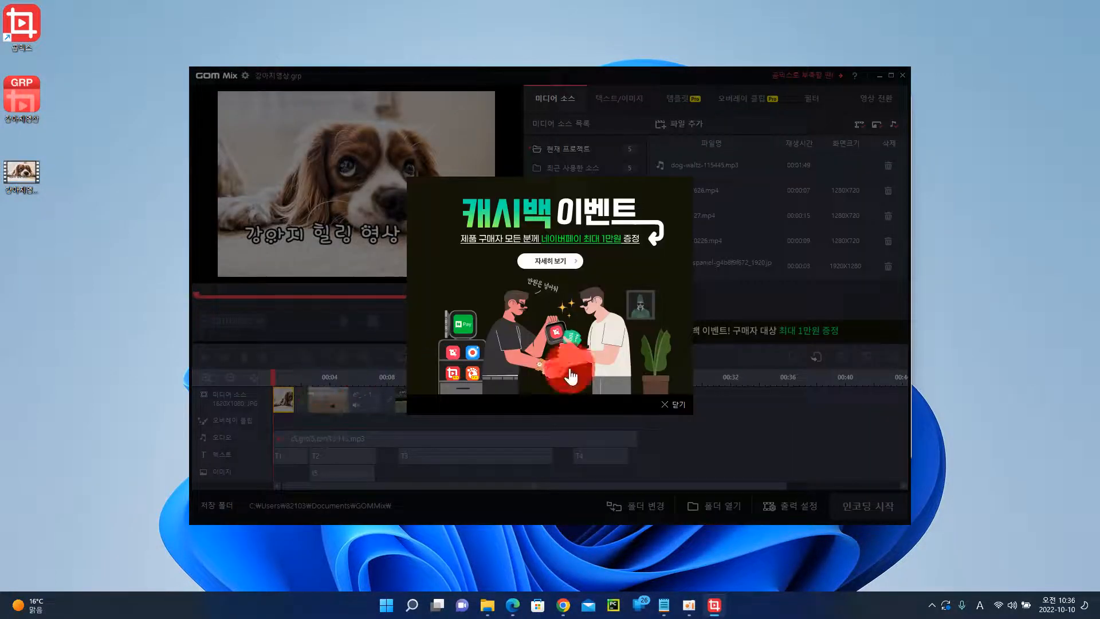
Dismiss the cashback event pop-up covering the reopened 강아지영상 project in GOM Mix
{"action": "left_click", "coordinate": [673, 402]}
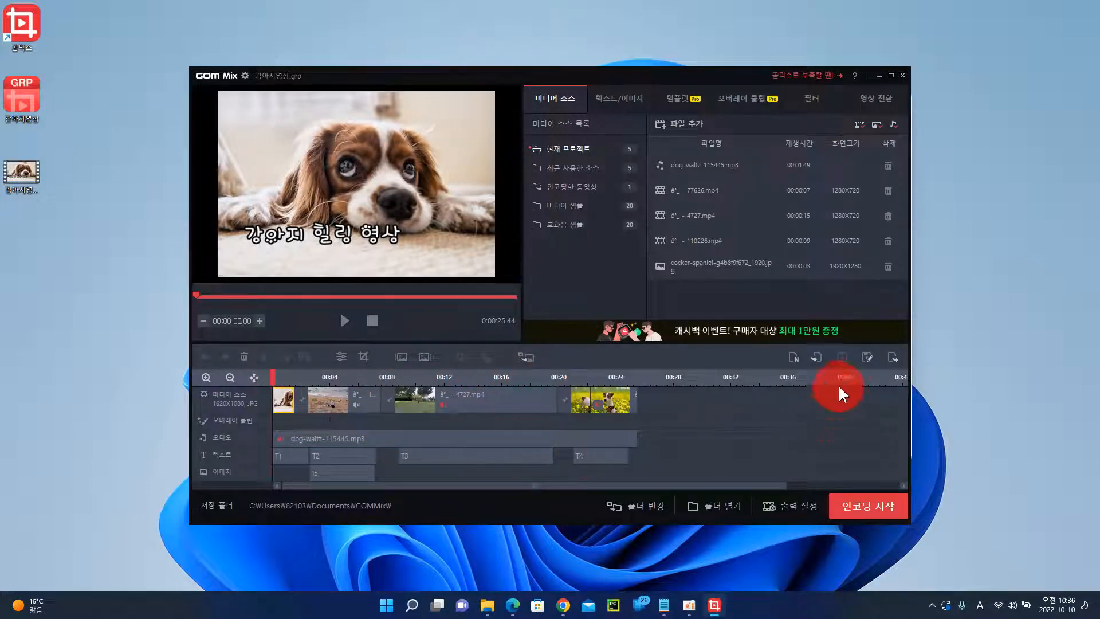
{"action": "left_click", "coordinate": [845, 357]}
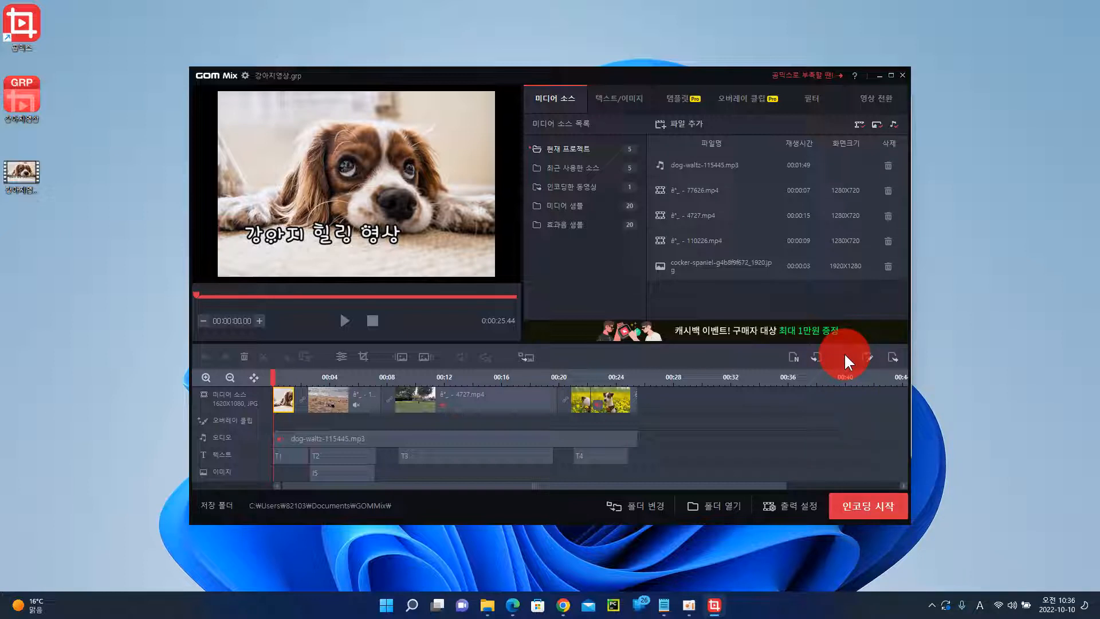
{"action": "left_click", "coordinate": [415, 395]}
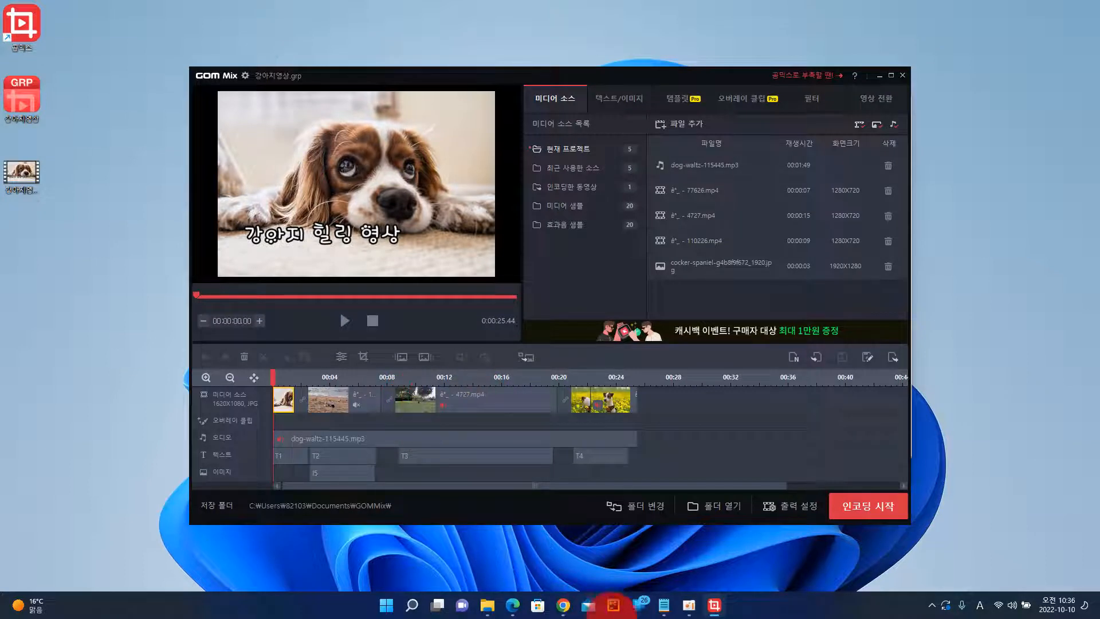
Bring up the Notepad outline and arrange it beside the GOM Mix window so that its text is readable
{"action": "left_click", "coordinate": [664, 606]}
{"action": "left_click_drag", "start_coordinate": [583, 99], "coordinate": [184, 123]}
{"action": "left_click", "coordinate": [424, 73]}
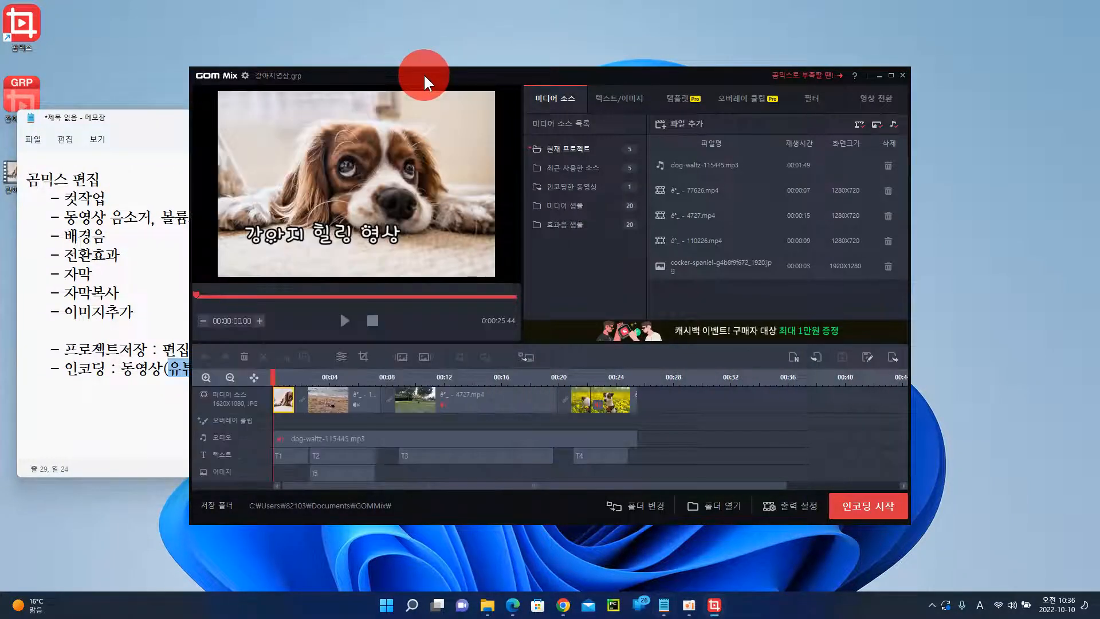
{"action": "left_click_drag", "start_coordinate": [424, 74], "coordinate": [526, 68]}
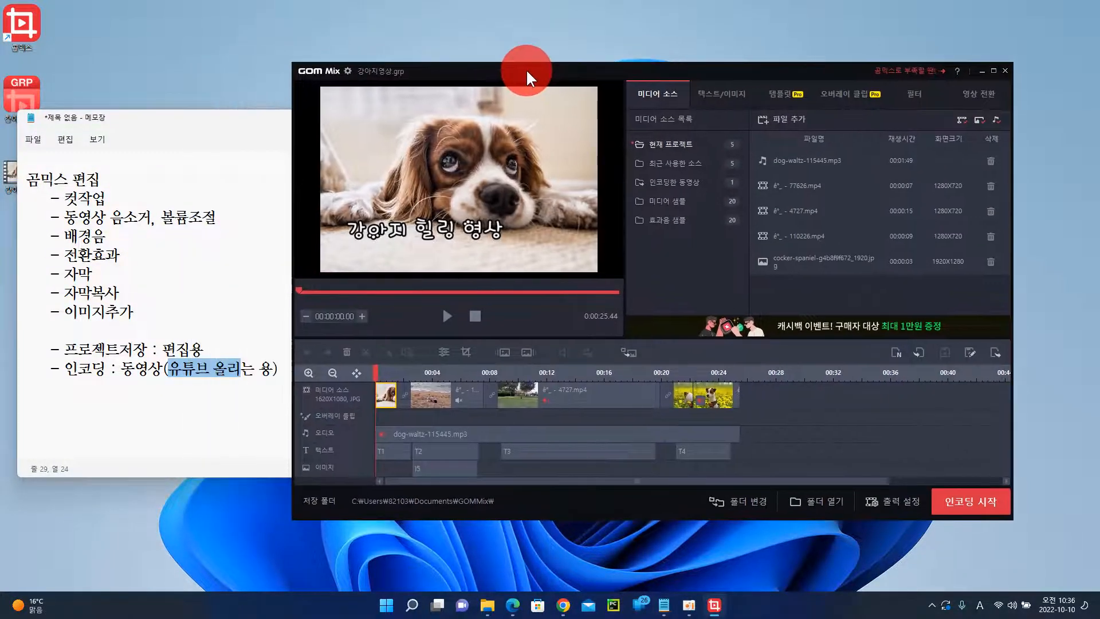